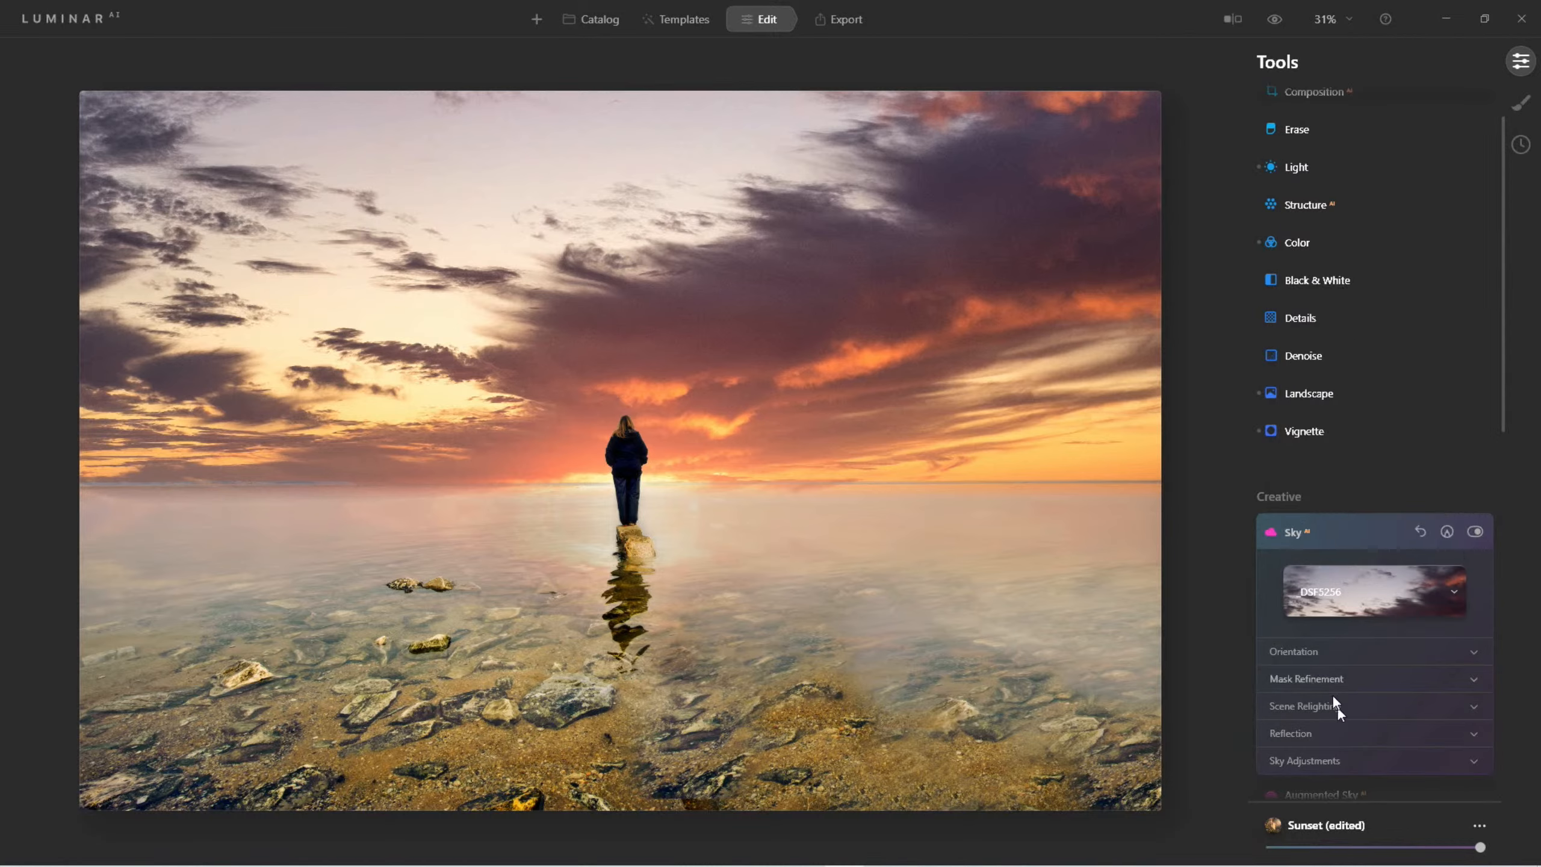
Set the replacement sky's Reflection Amount to 99, Relight Strength to 58, Relight Saturation to 18 and Relight Human to 40
left_click(1291, 732)
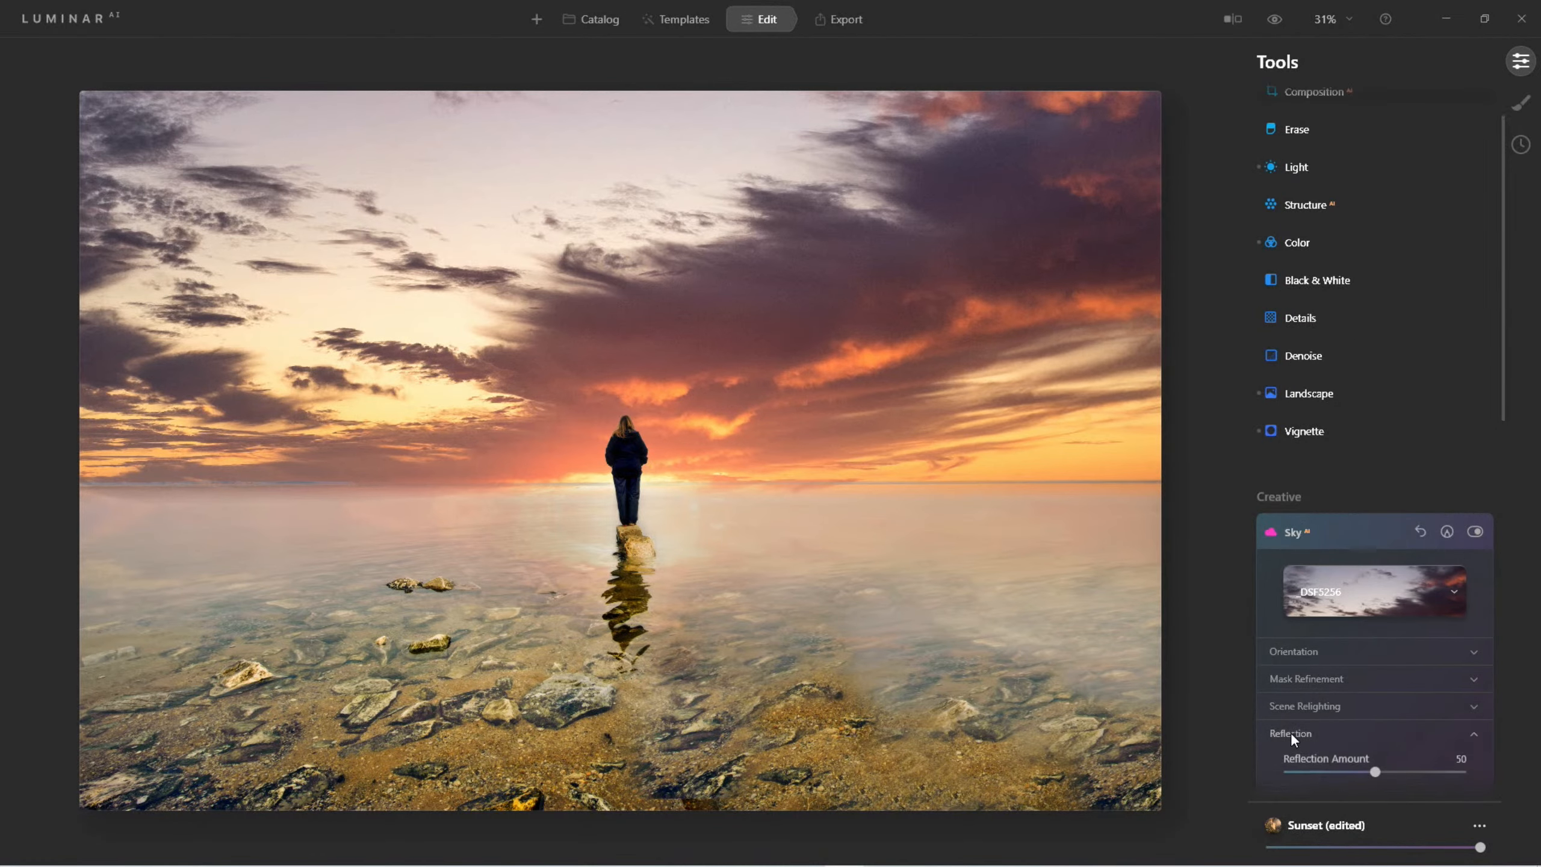
left_click_drag(1378, 742, 1448, 751)
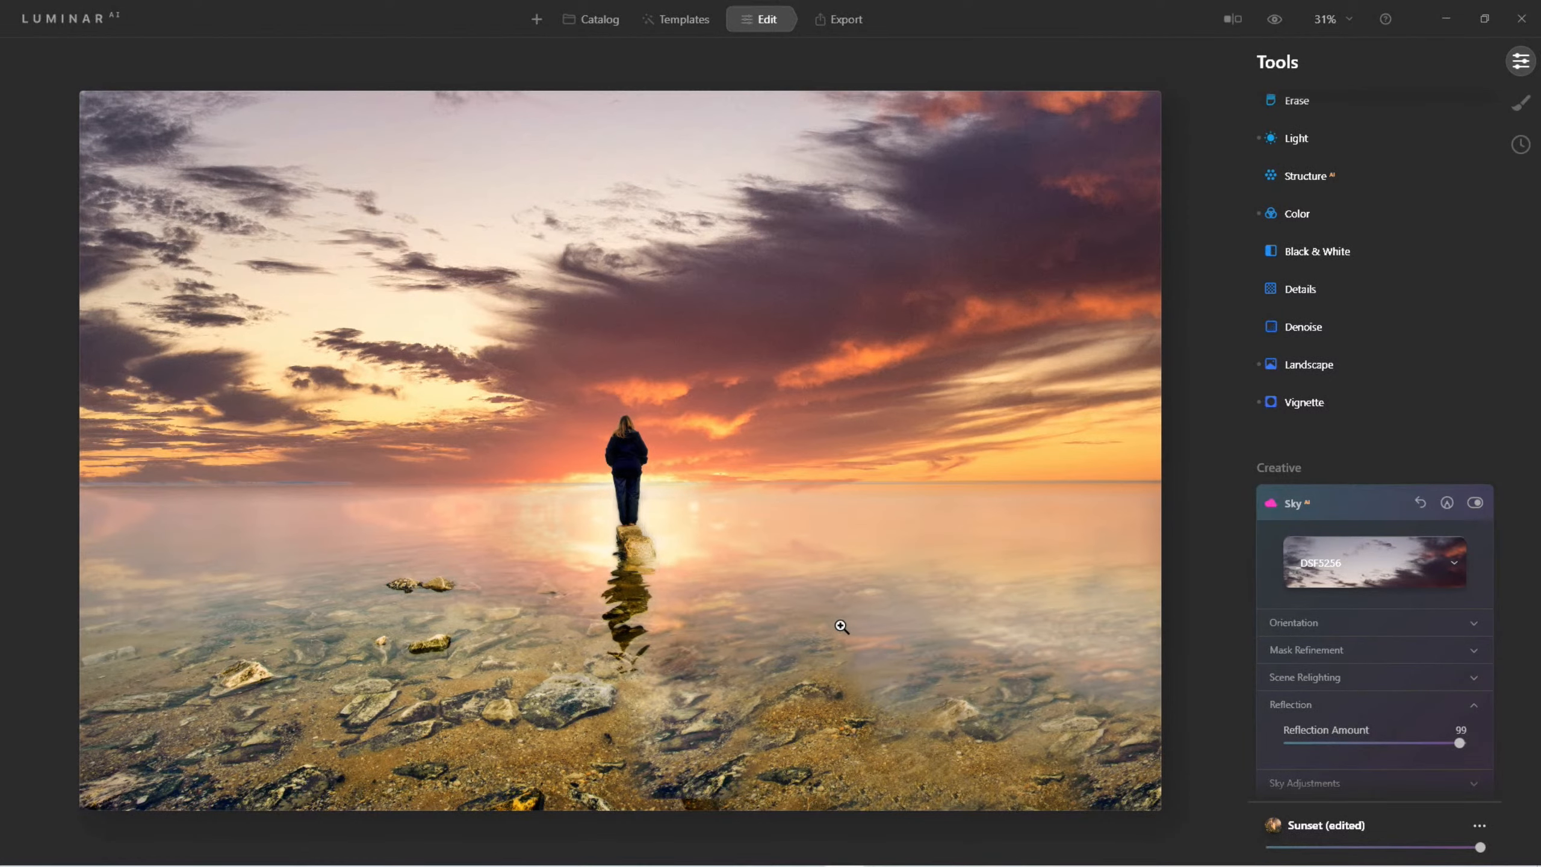
left_click(1326, 672)
scroll(1331, 699, "down", 1)
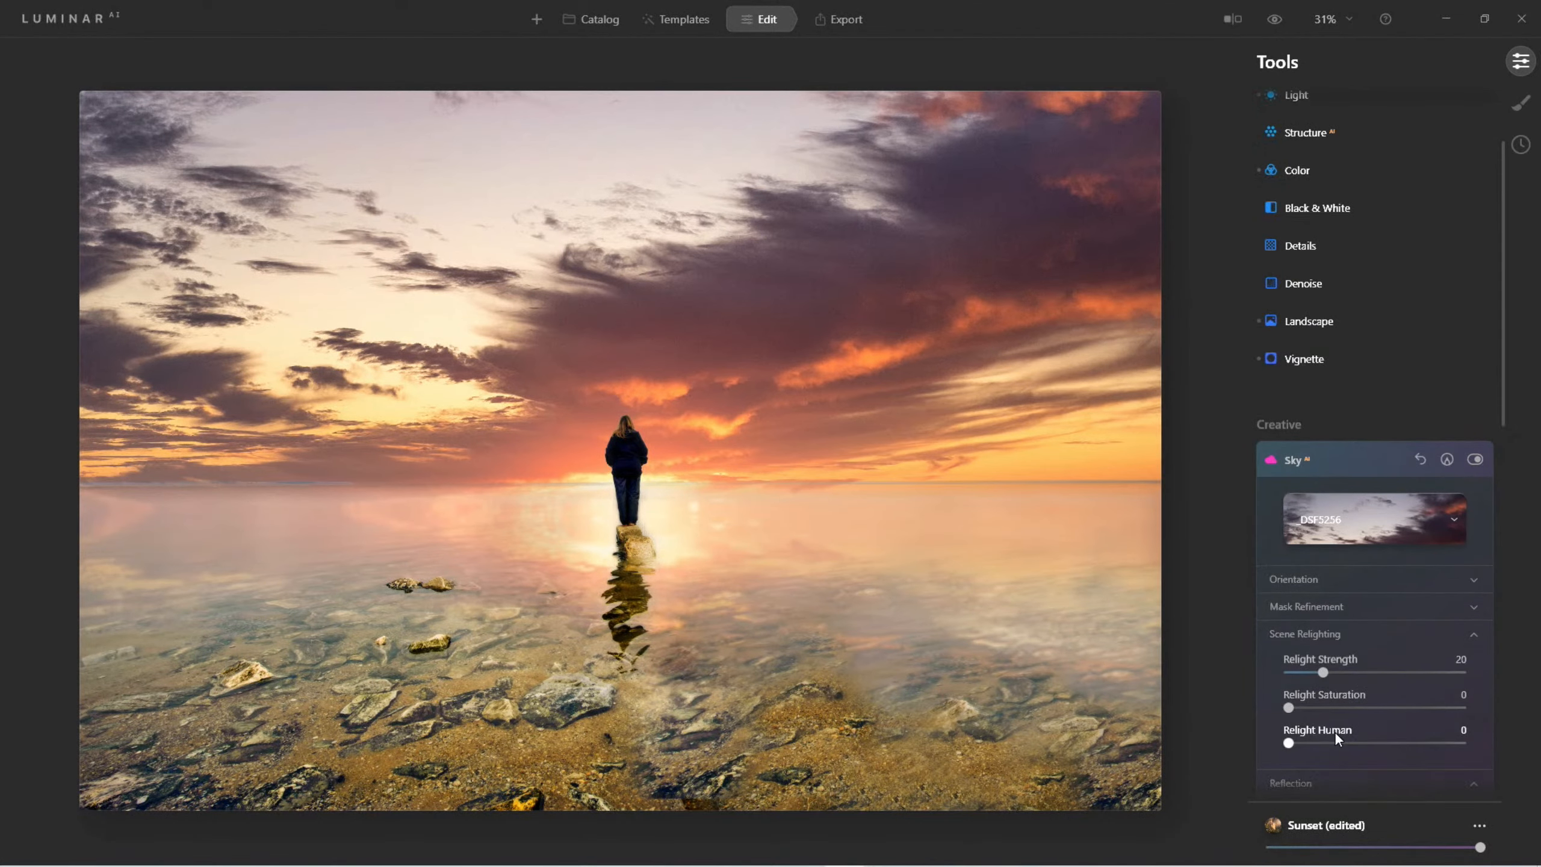
left_click_drag(1324, 676, 1387, 683)
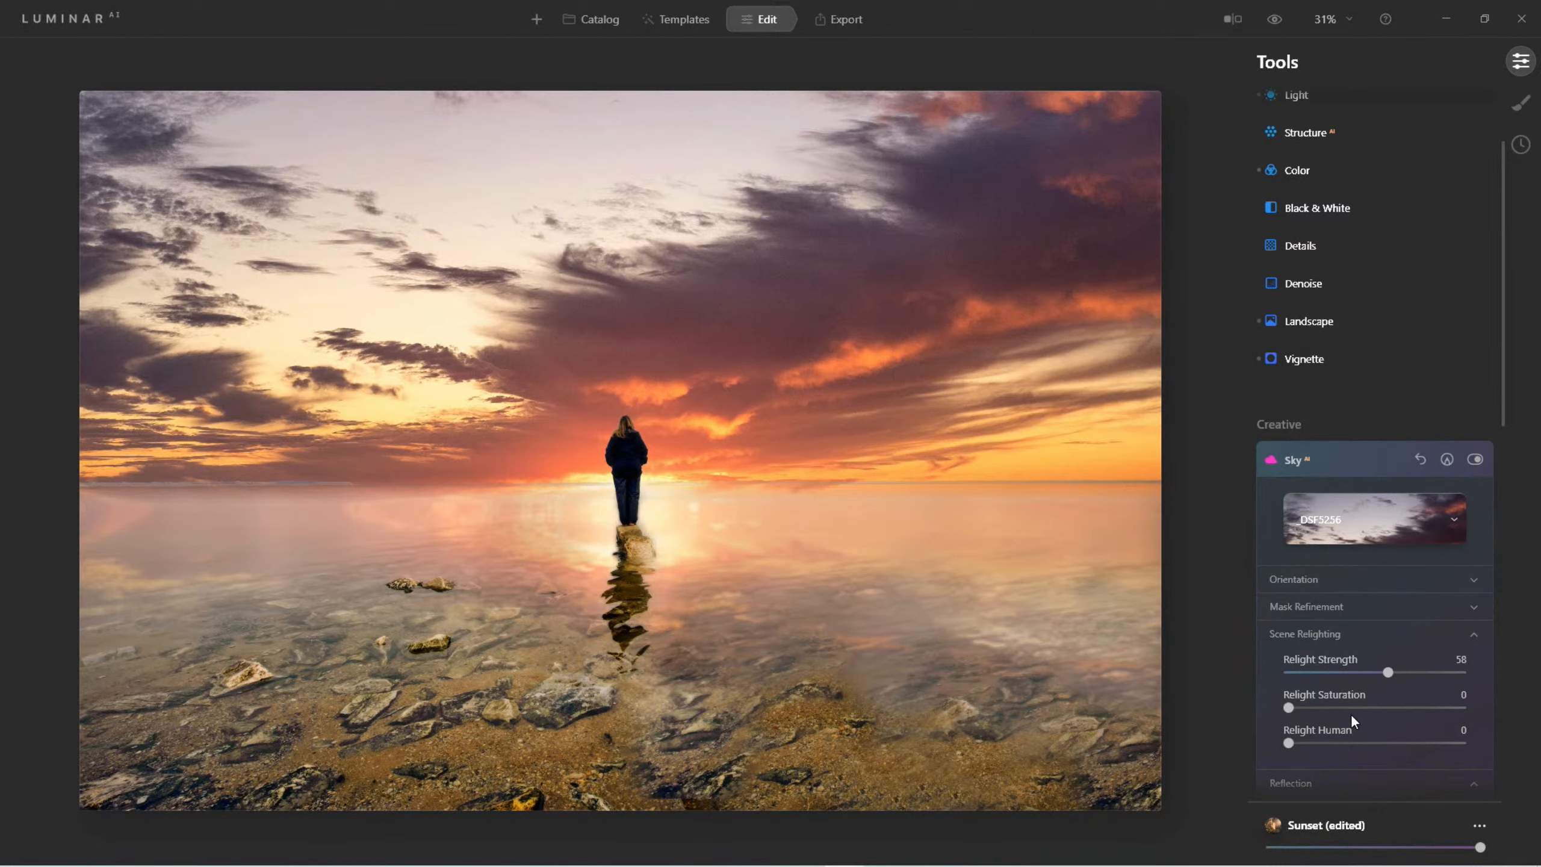
mouse_move(1287, 708)
left_mouse_down()
mouse_move(1320, 707)
mouse_move(1321, 744)
mouse_move(1363, 744)
left_mouse_up()
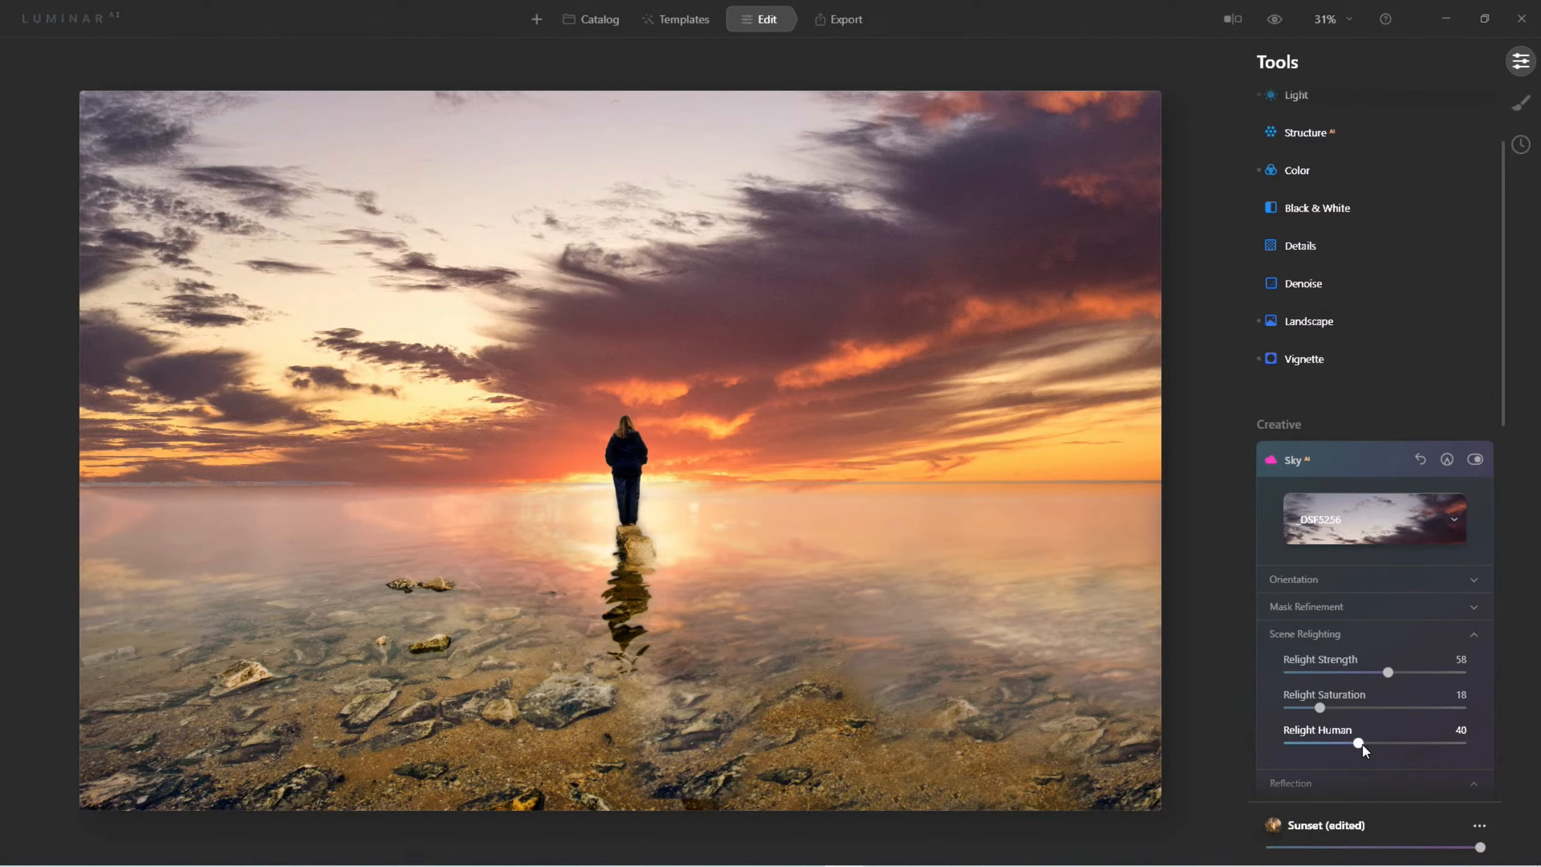
scroll(1363, 744, "up", 1)
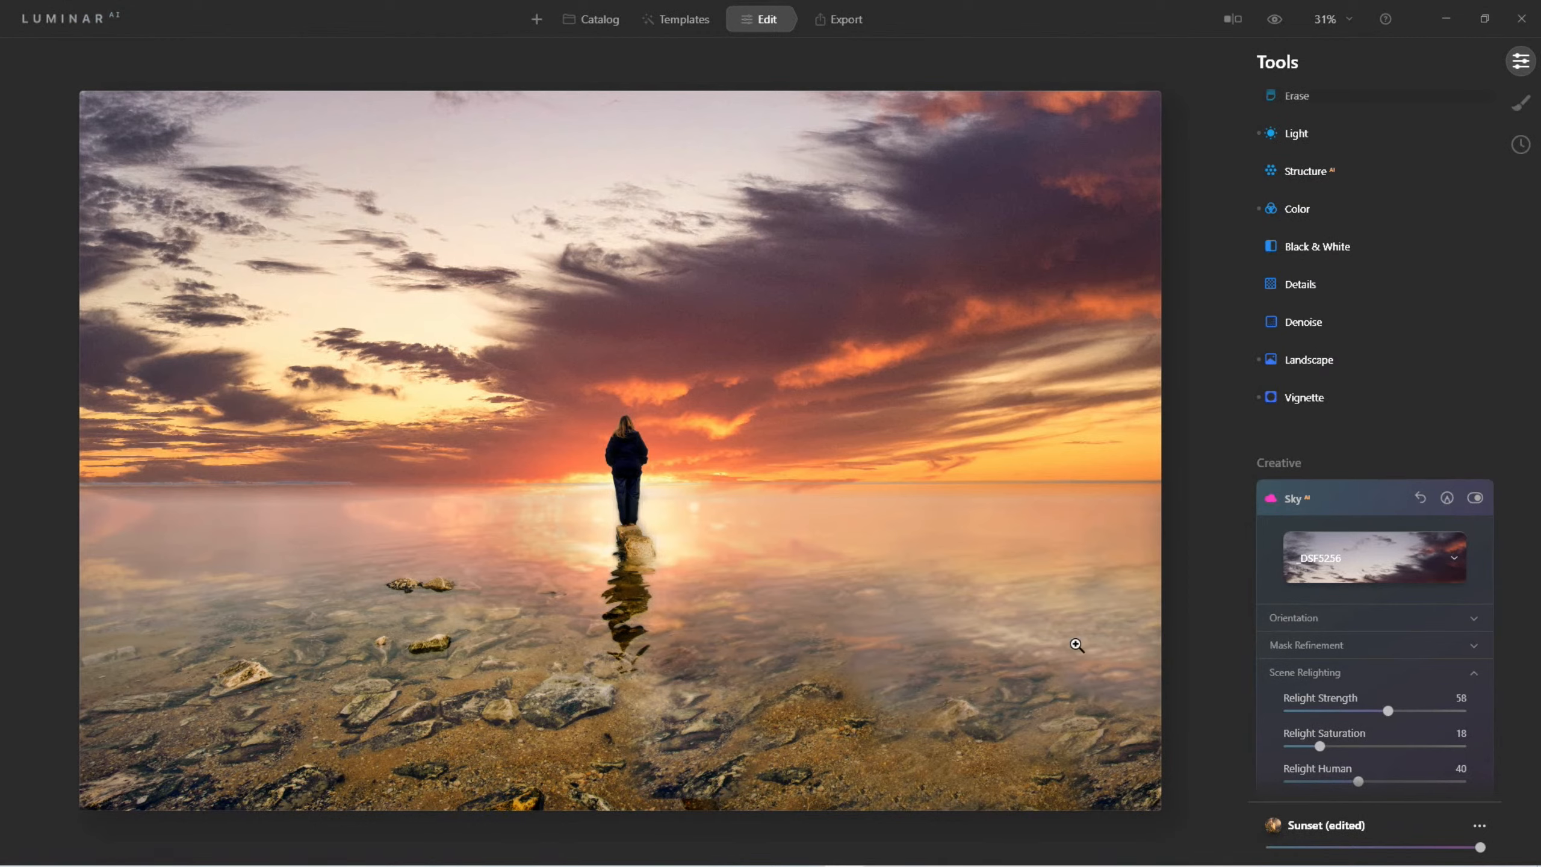
Darken the replacement sky by setting its Brightness adjustment to -36
scroll(1432, 711, "down", 2)
scroll(1424, 717, "down", 1)
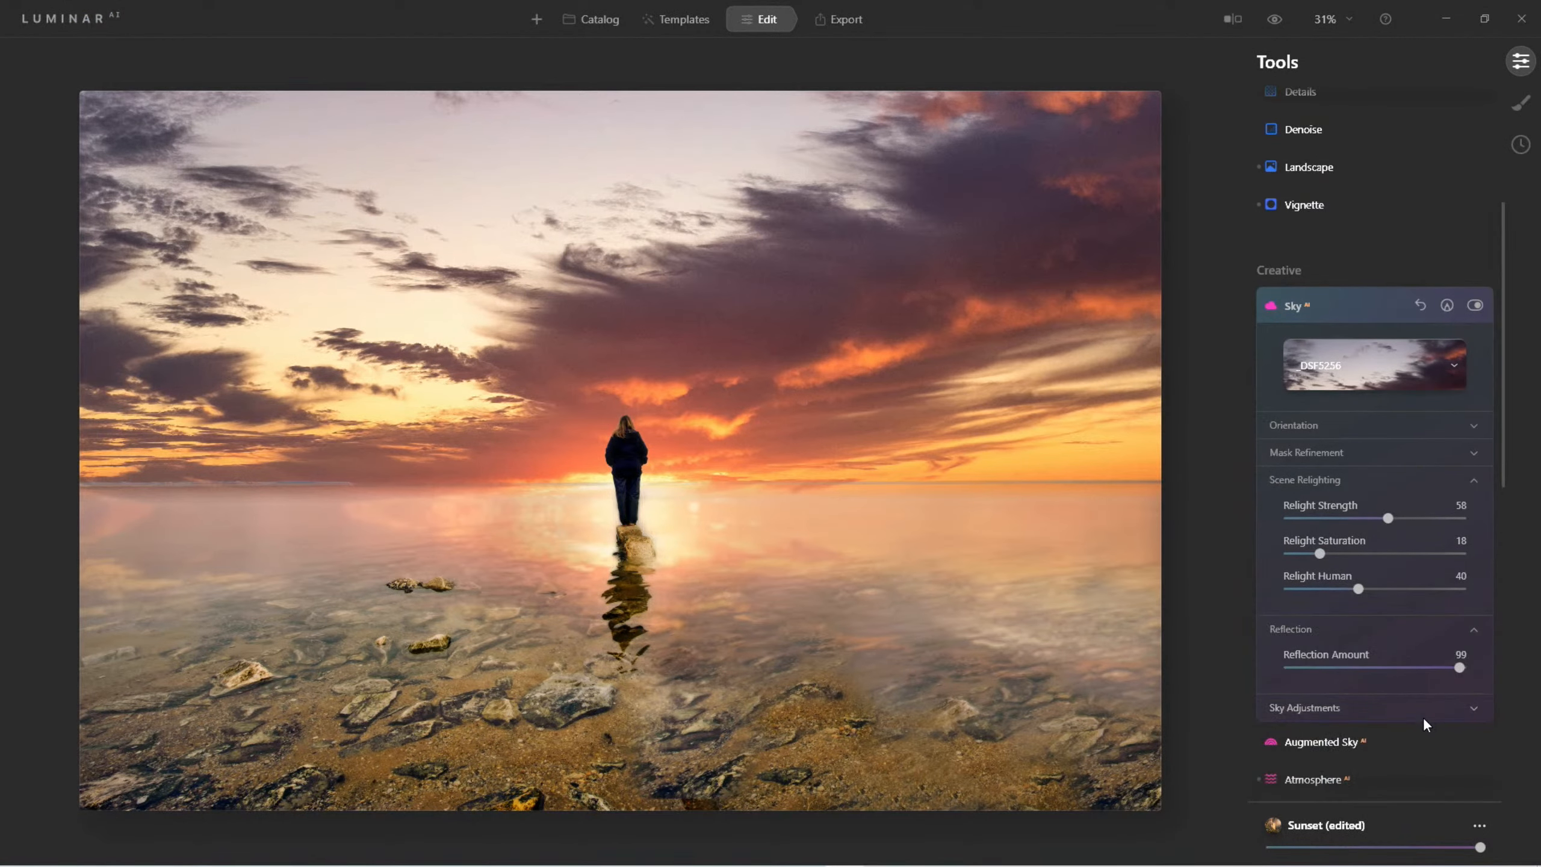
left_click(1312, 710)
scroll(1394, 713, "down", 3)
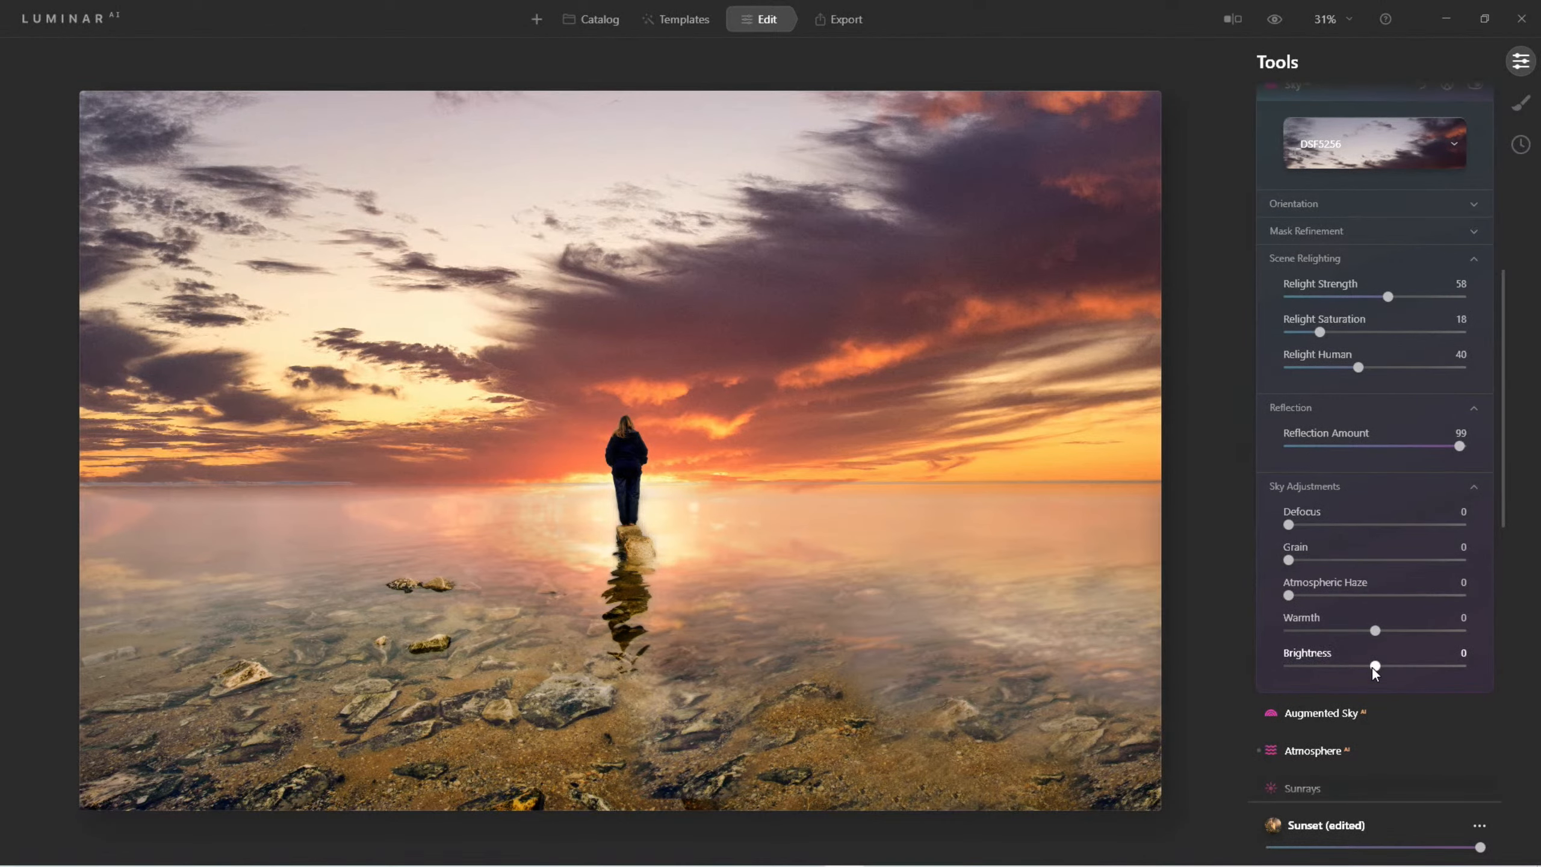
left_click_drag(1375, 666, 1341, 670)
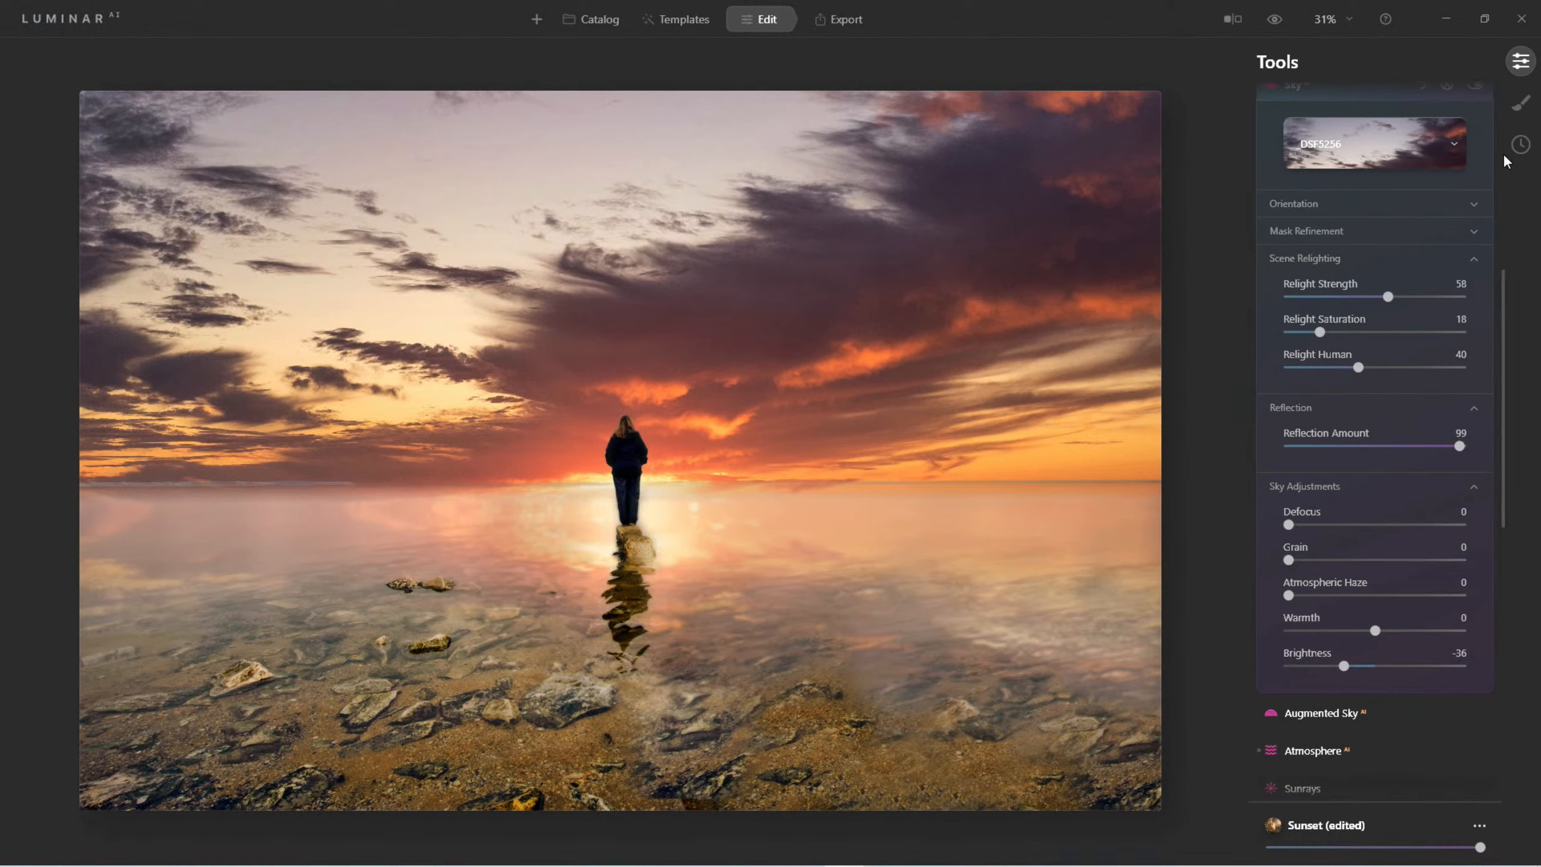
Add a Basic local masking adjustment and set its Shadows to -100
left_click(1522, 104)
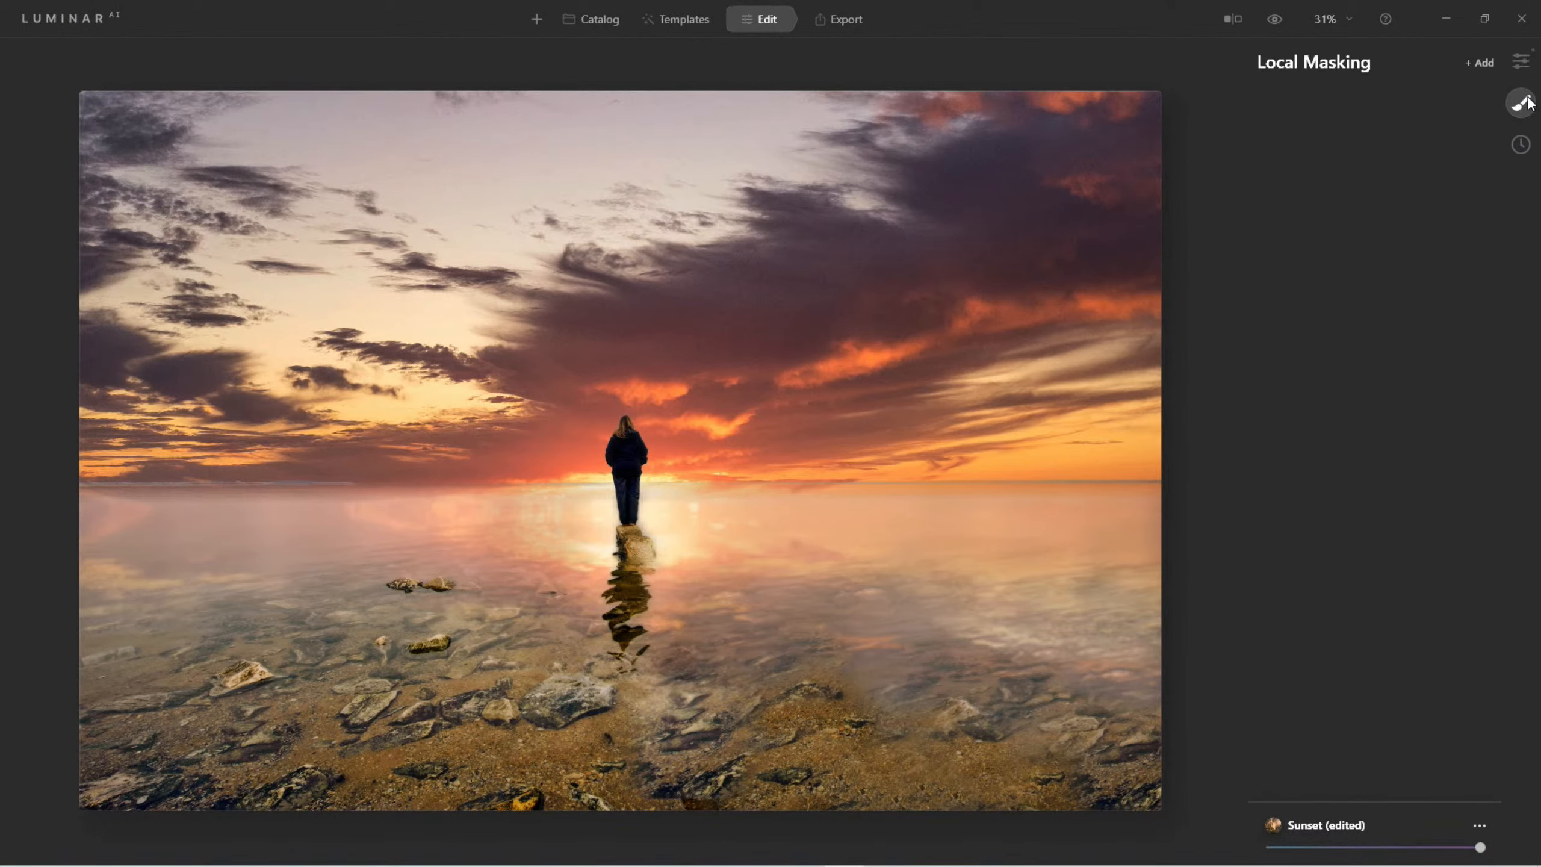
left_click(1490, 69)
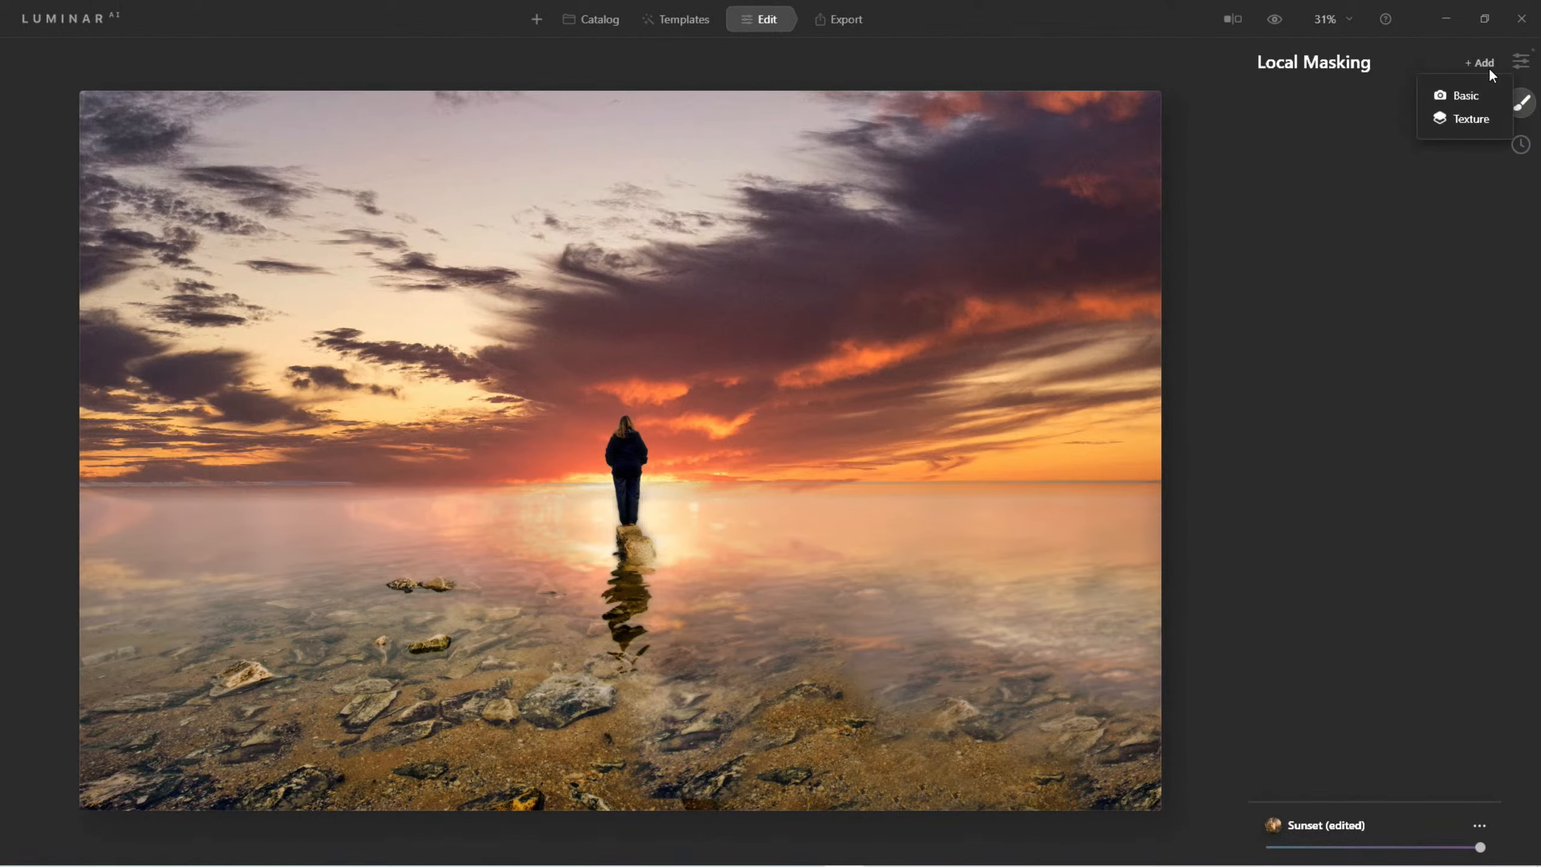
left_click(1465, 96)
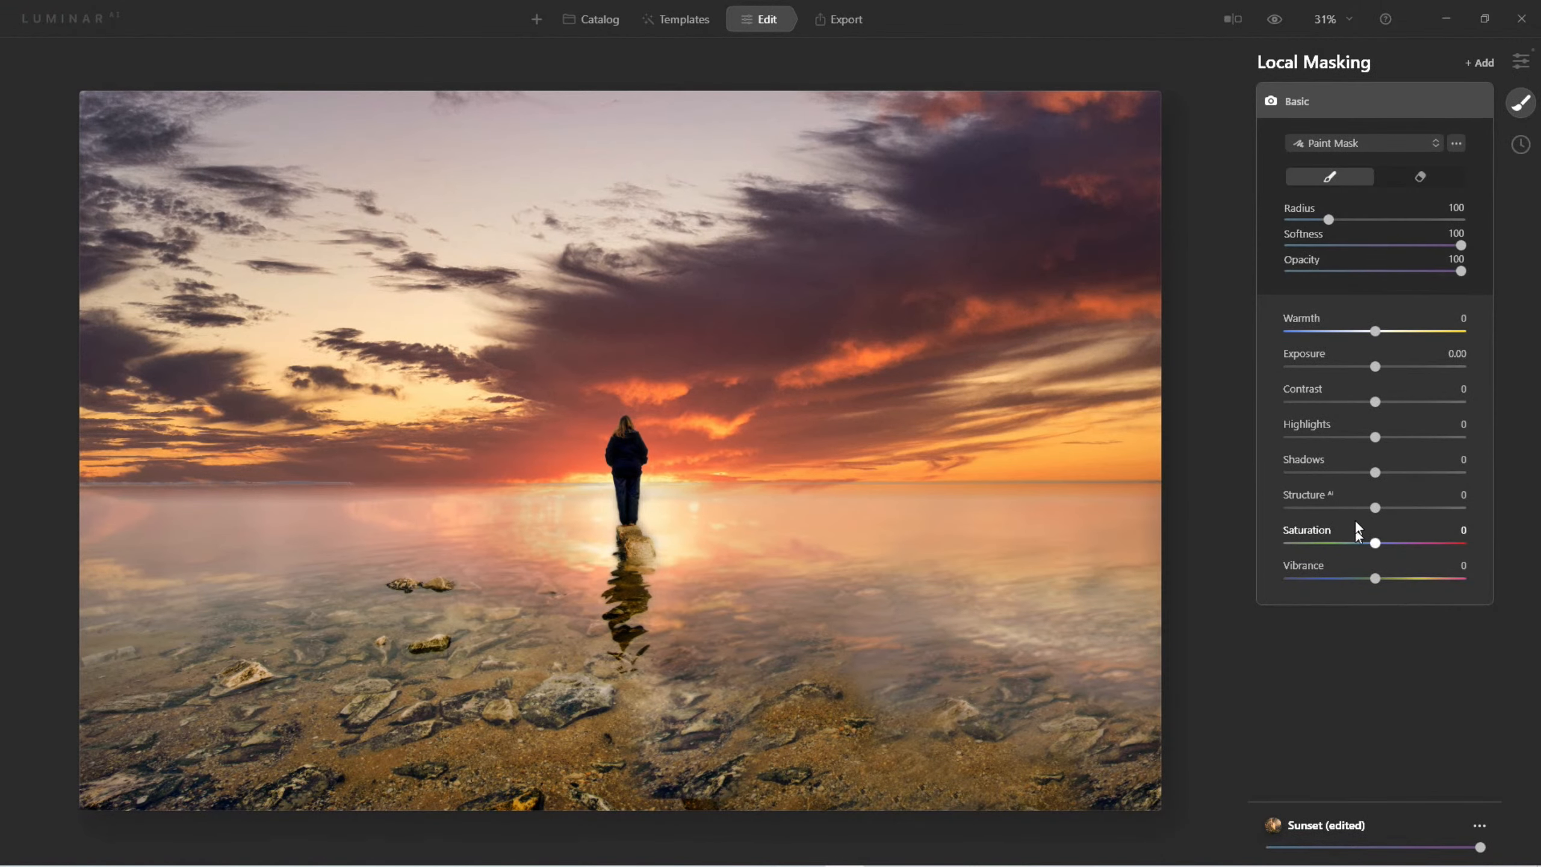
left_click_drag(1375, 474, 1281, 478)
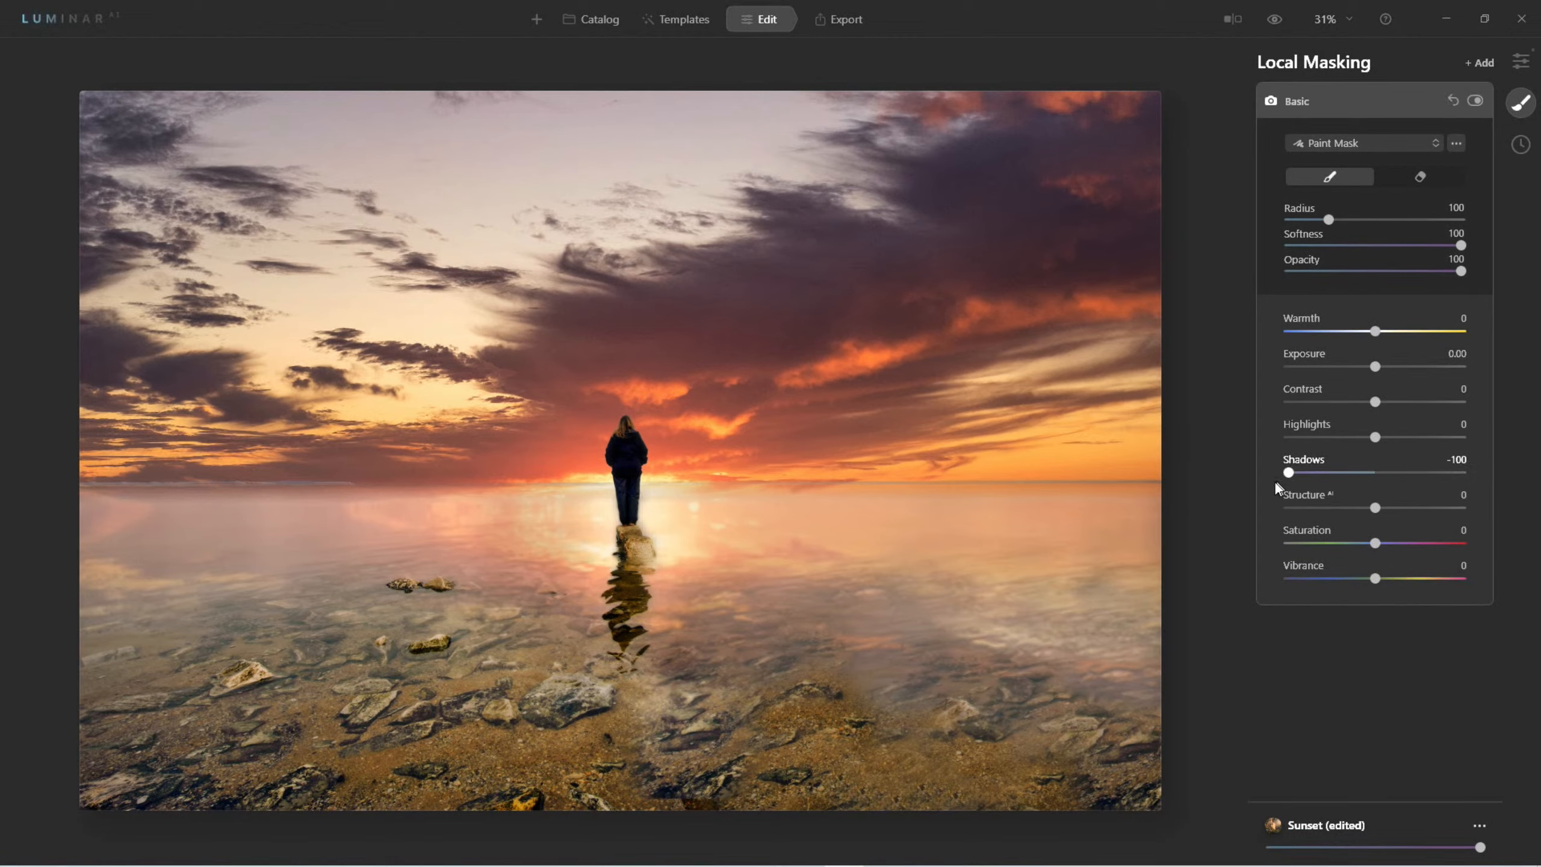
mouse_move(165, 637)
left_mouse_down()
mouse_move(397, 658)
mouse_move(1074, 670)
mouse_move(812, 689)
mouse_move(275, 681)
mouse_move(189, 512)
left_mouse_up()
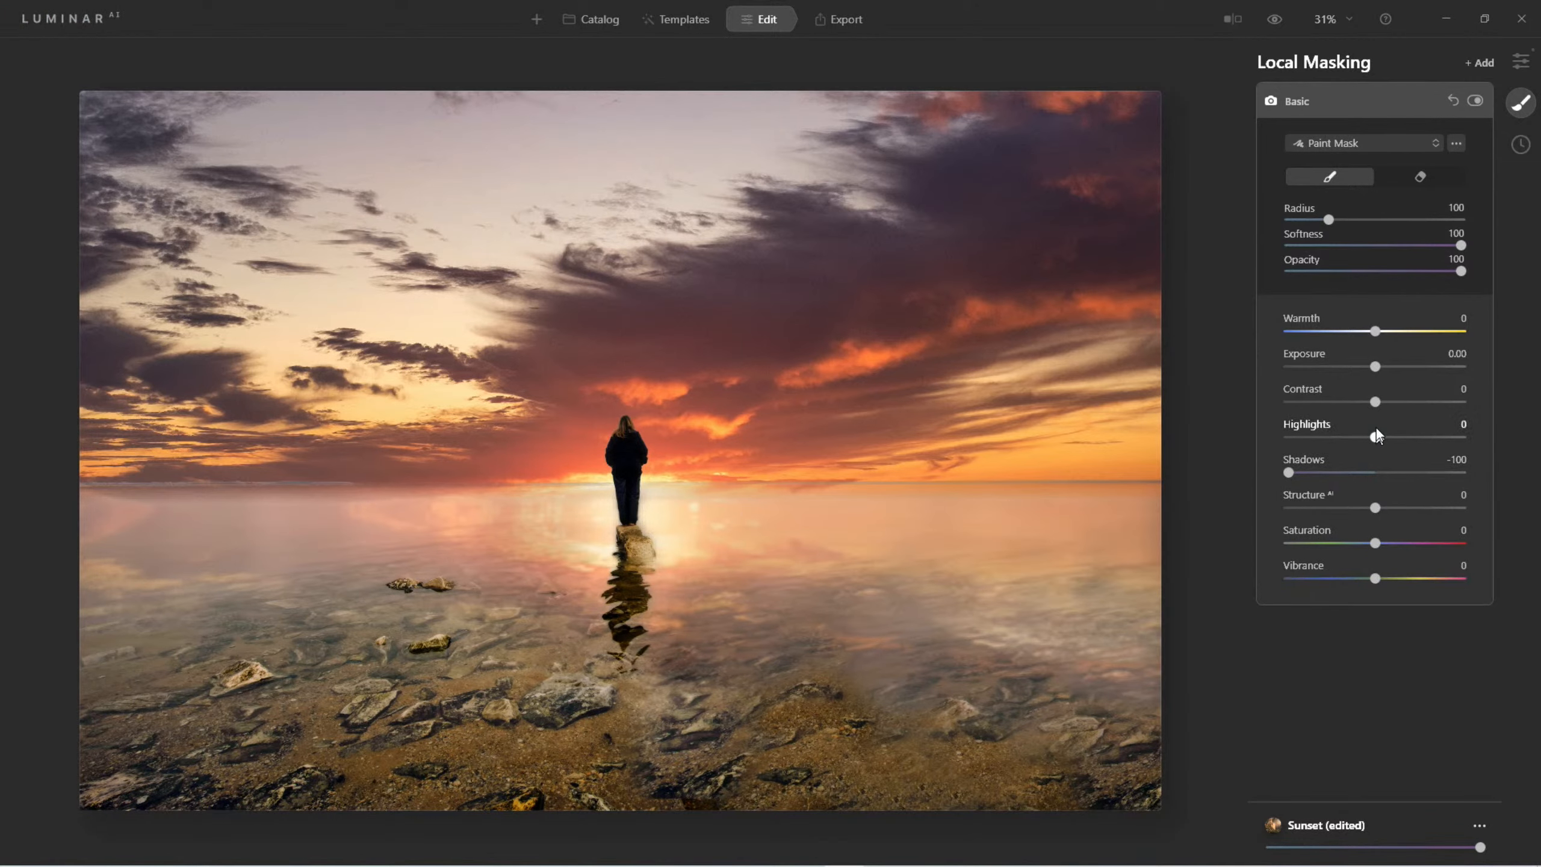
Set the Basic local adjustment's Exposure to -2.33 and its Warmth to 40
left_click_drag(1377, 364, 1351, 372)
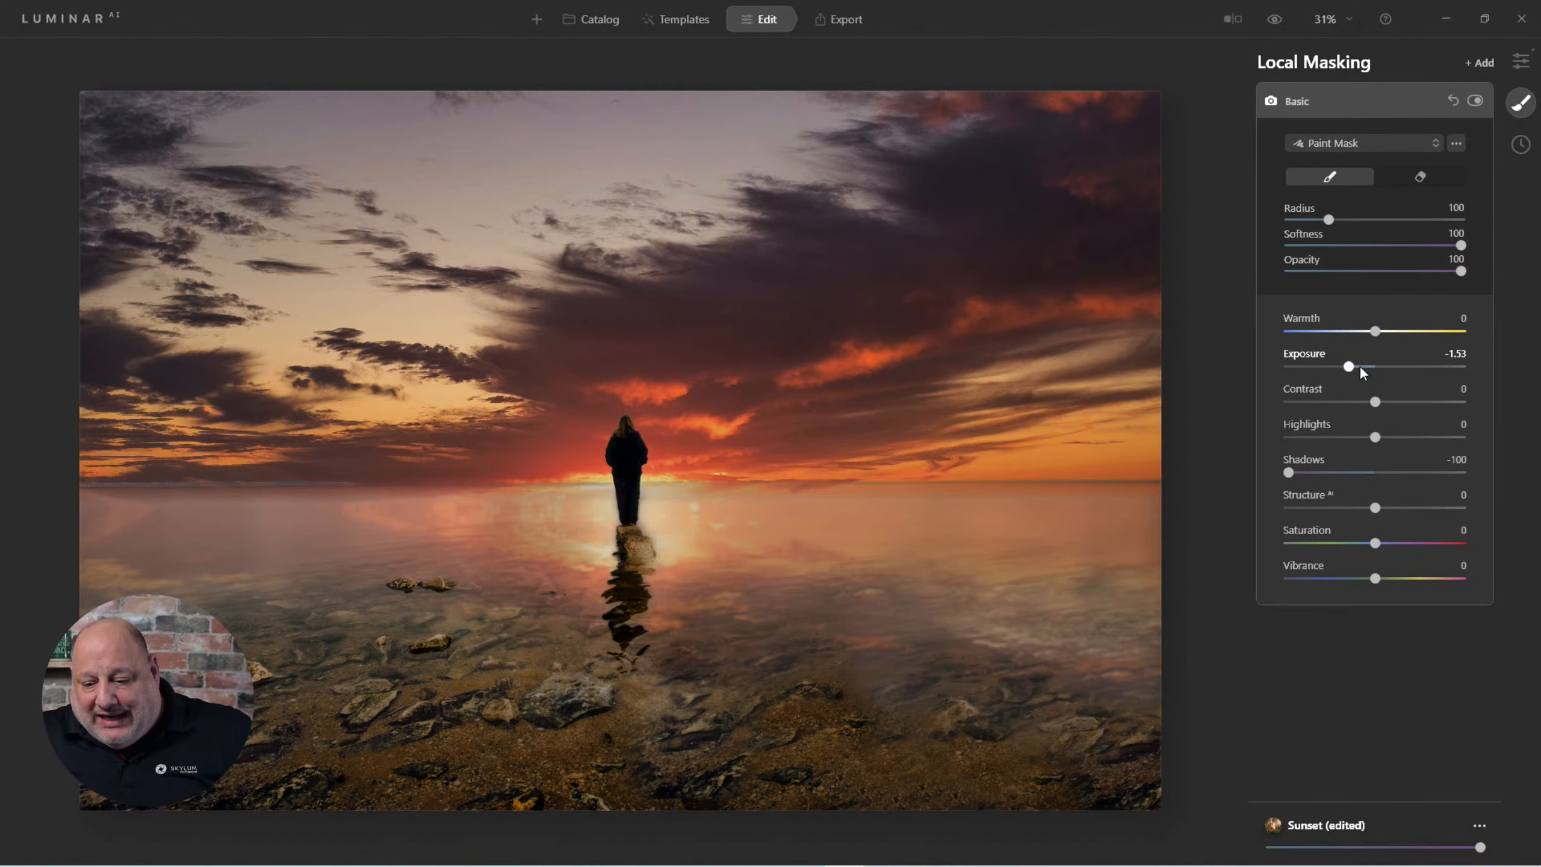
left_click_drag(1347, 362, 1426, 337)
left_click(1370, 333)
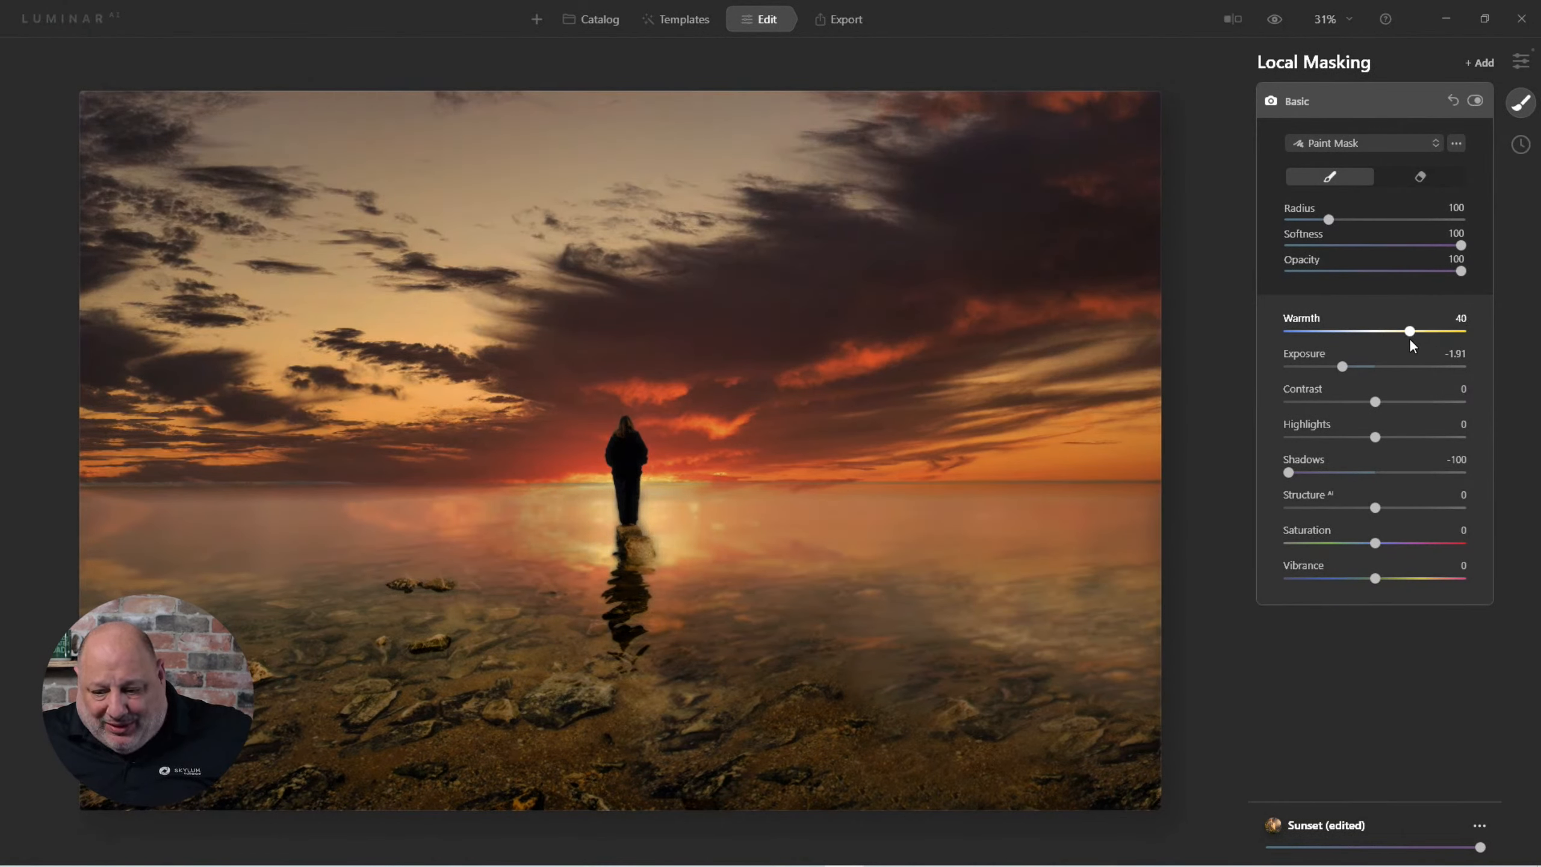
left_click_drag(1340, 368, 1333, 371)
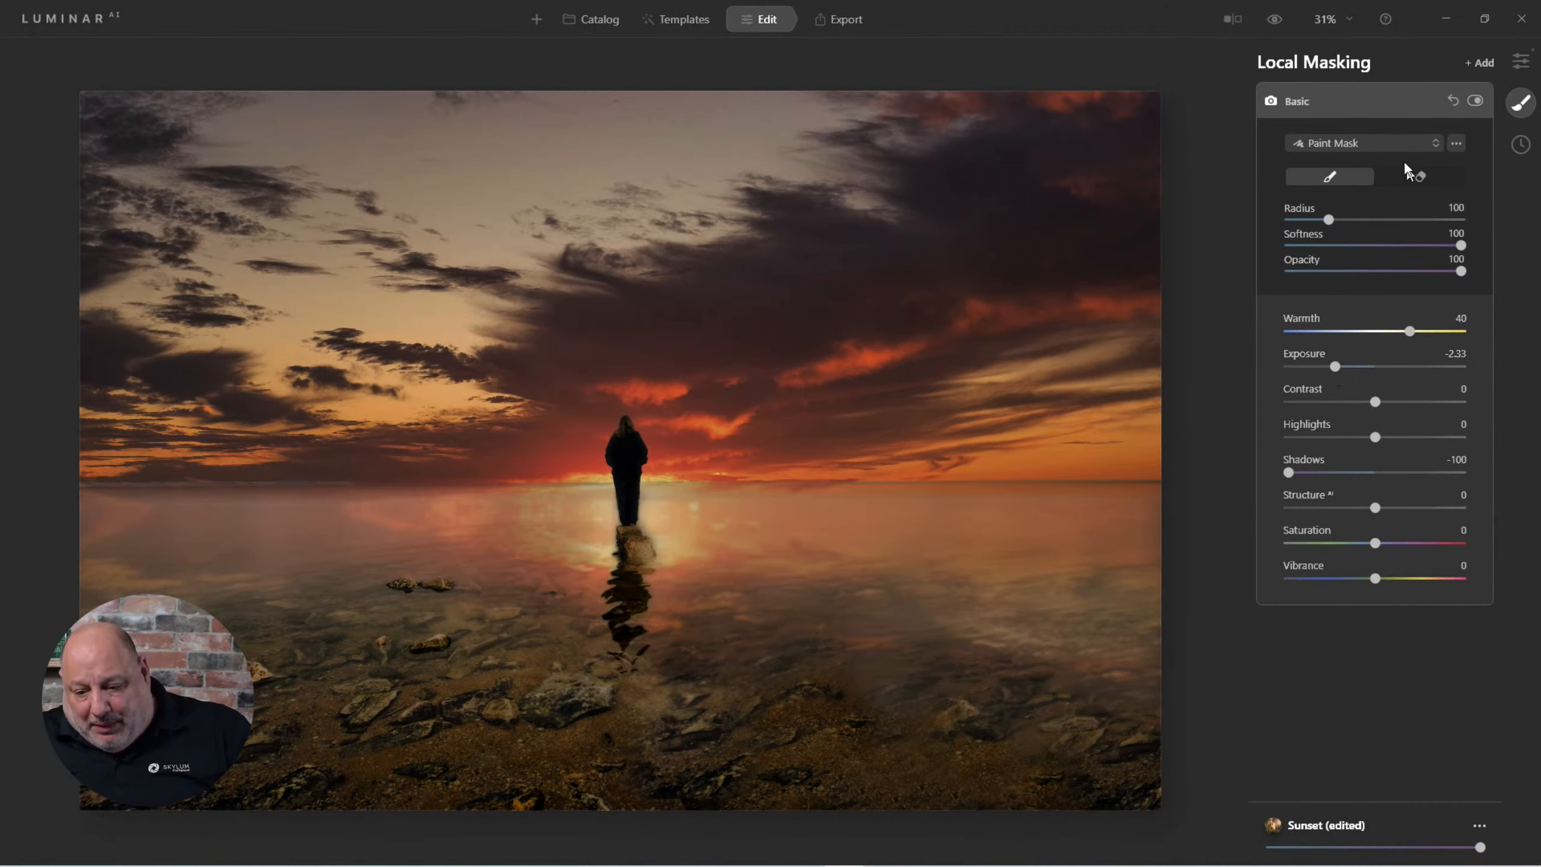
Apply the Basic adjustment through a gradient mask from the photo's bottom edge to the upper sky, with Exposure at -3.07
left_click(1384, 144)
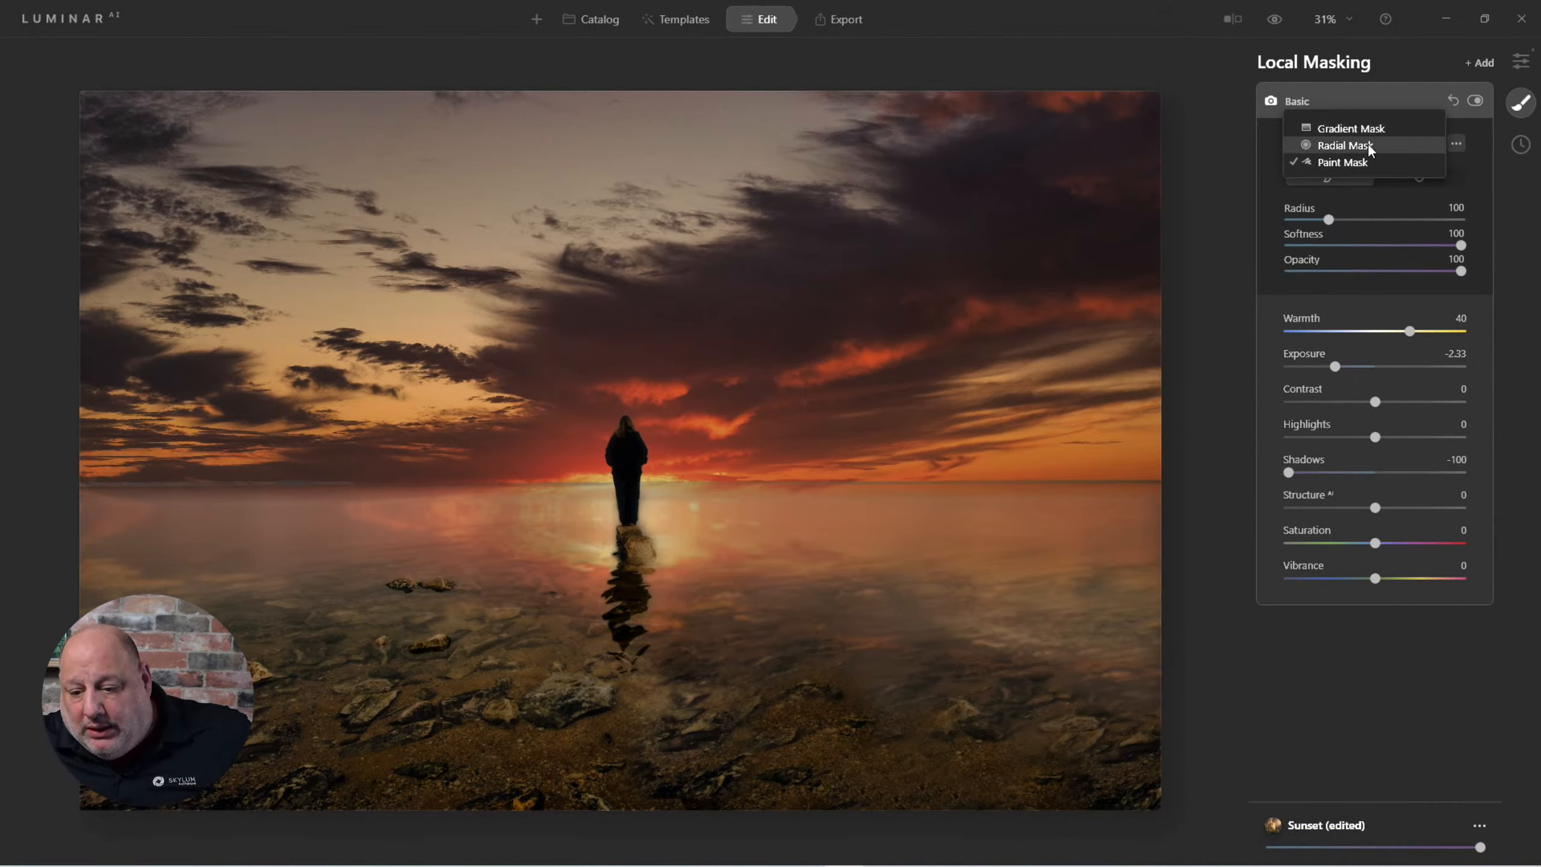
left_click(1367, 128)
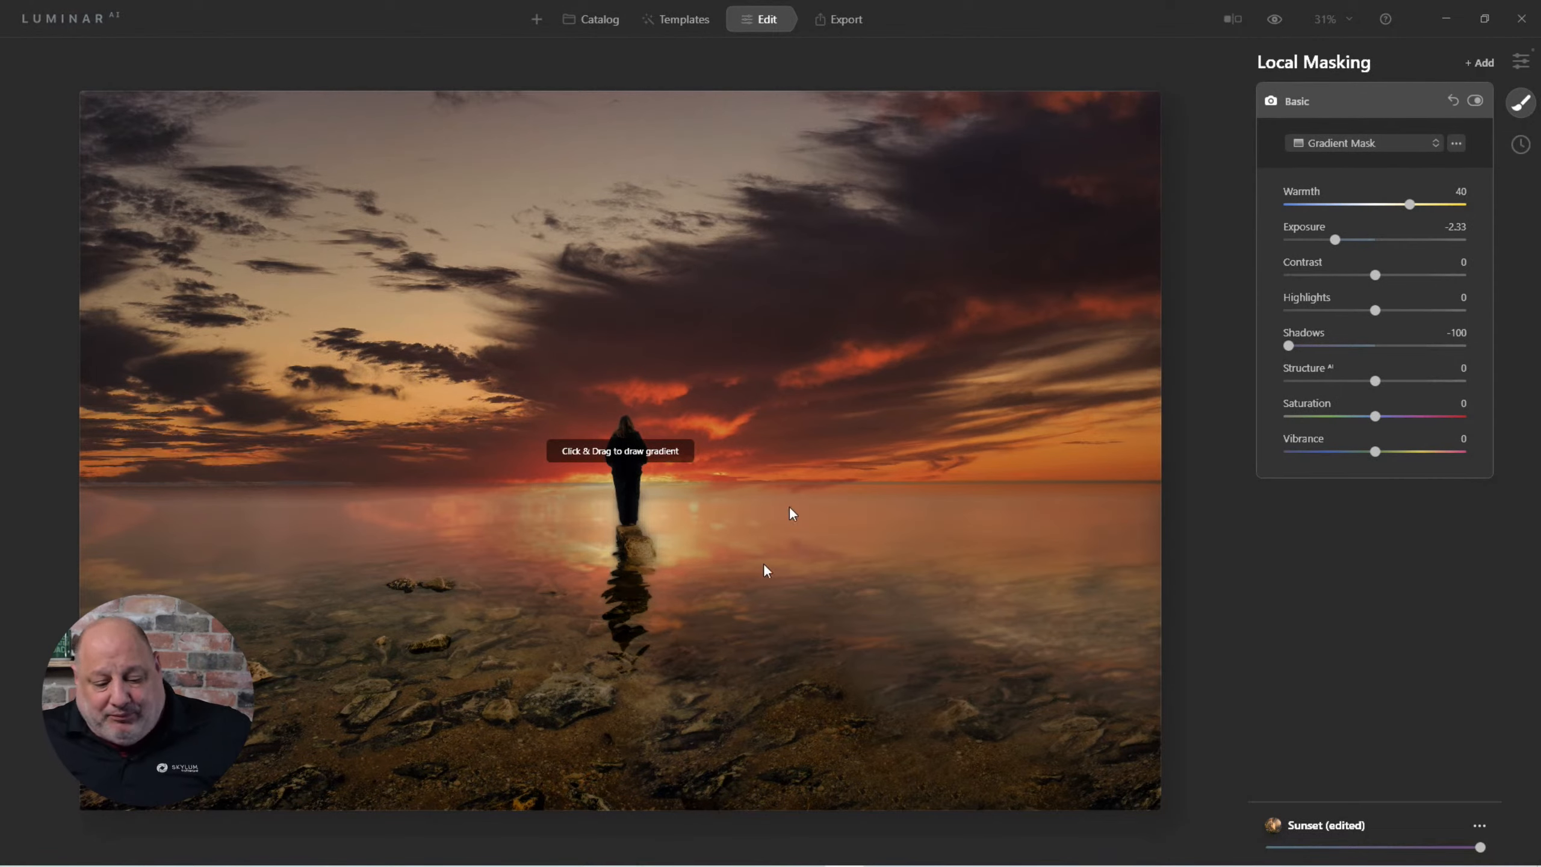
left_click_drag(634, 810, 624, 306)
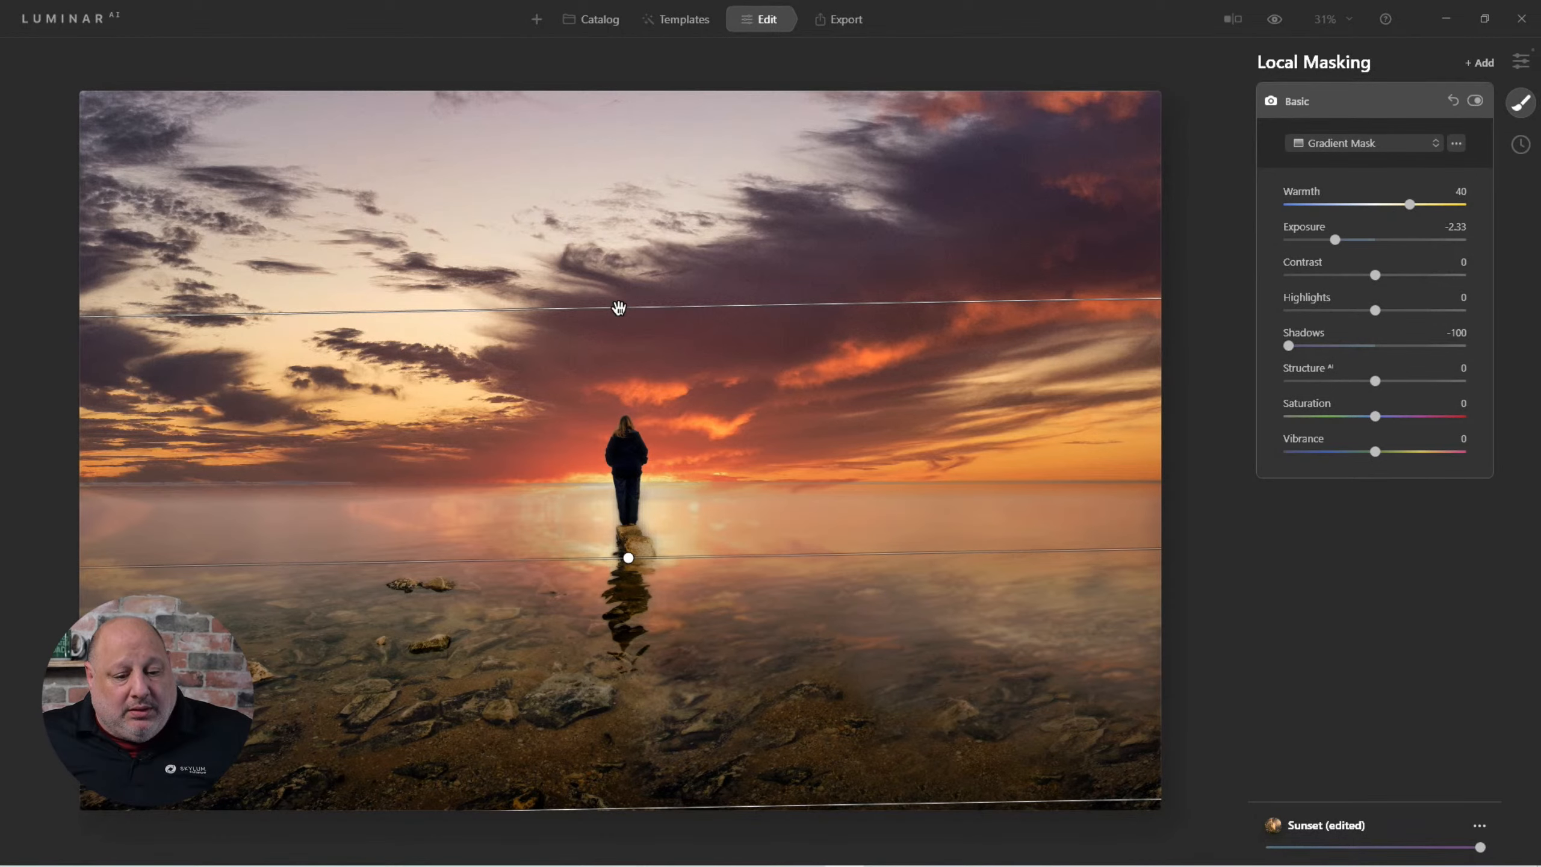
left_click_drag(619, 307, 629, 164)
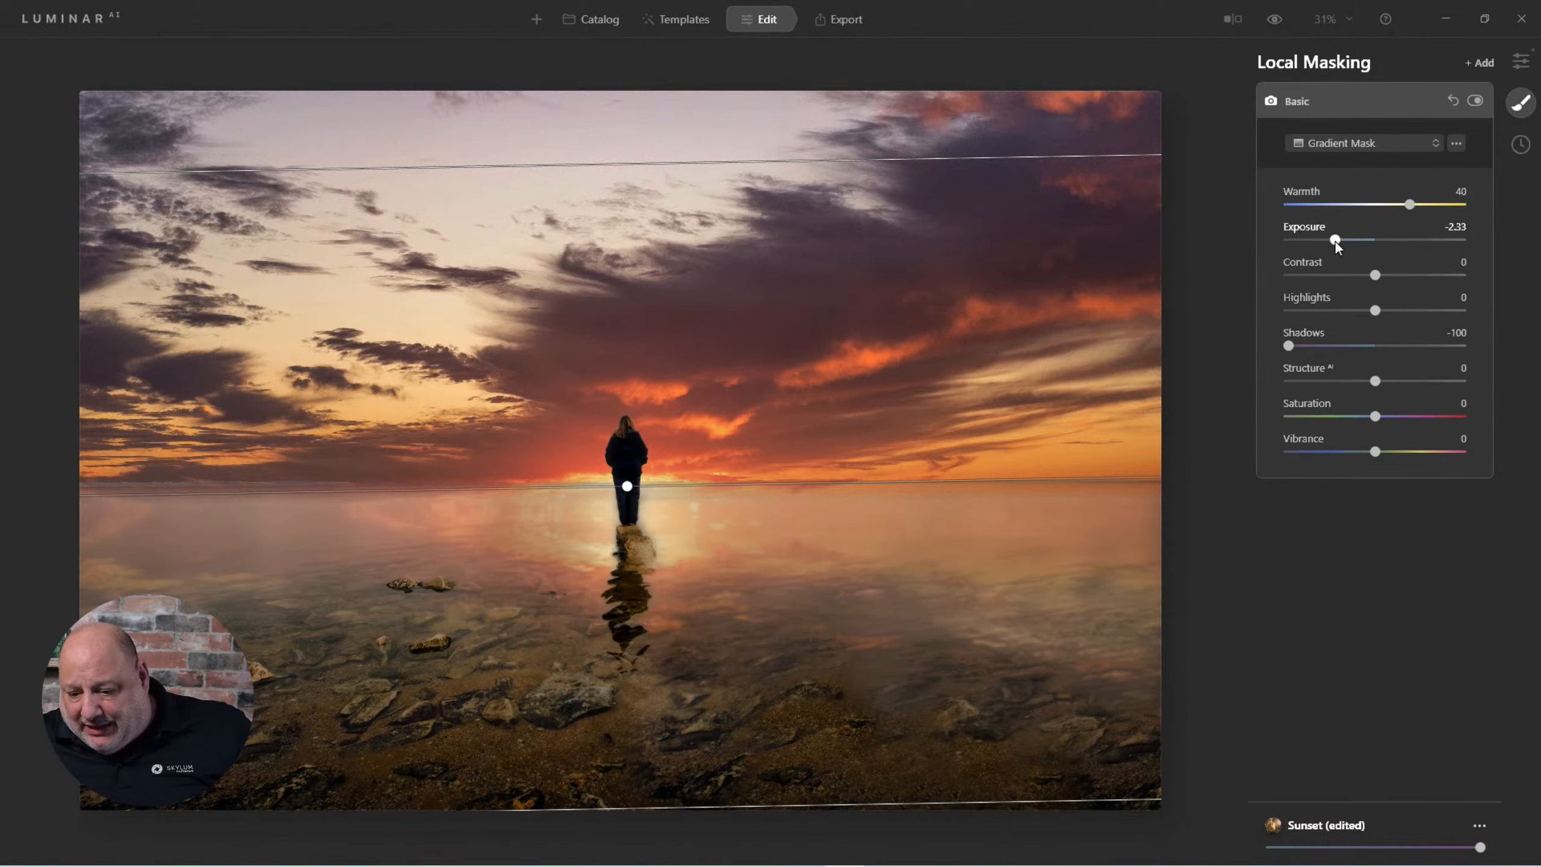
left_click_drag(1335, 241, 1322, 251)
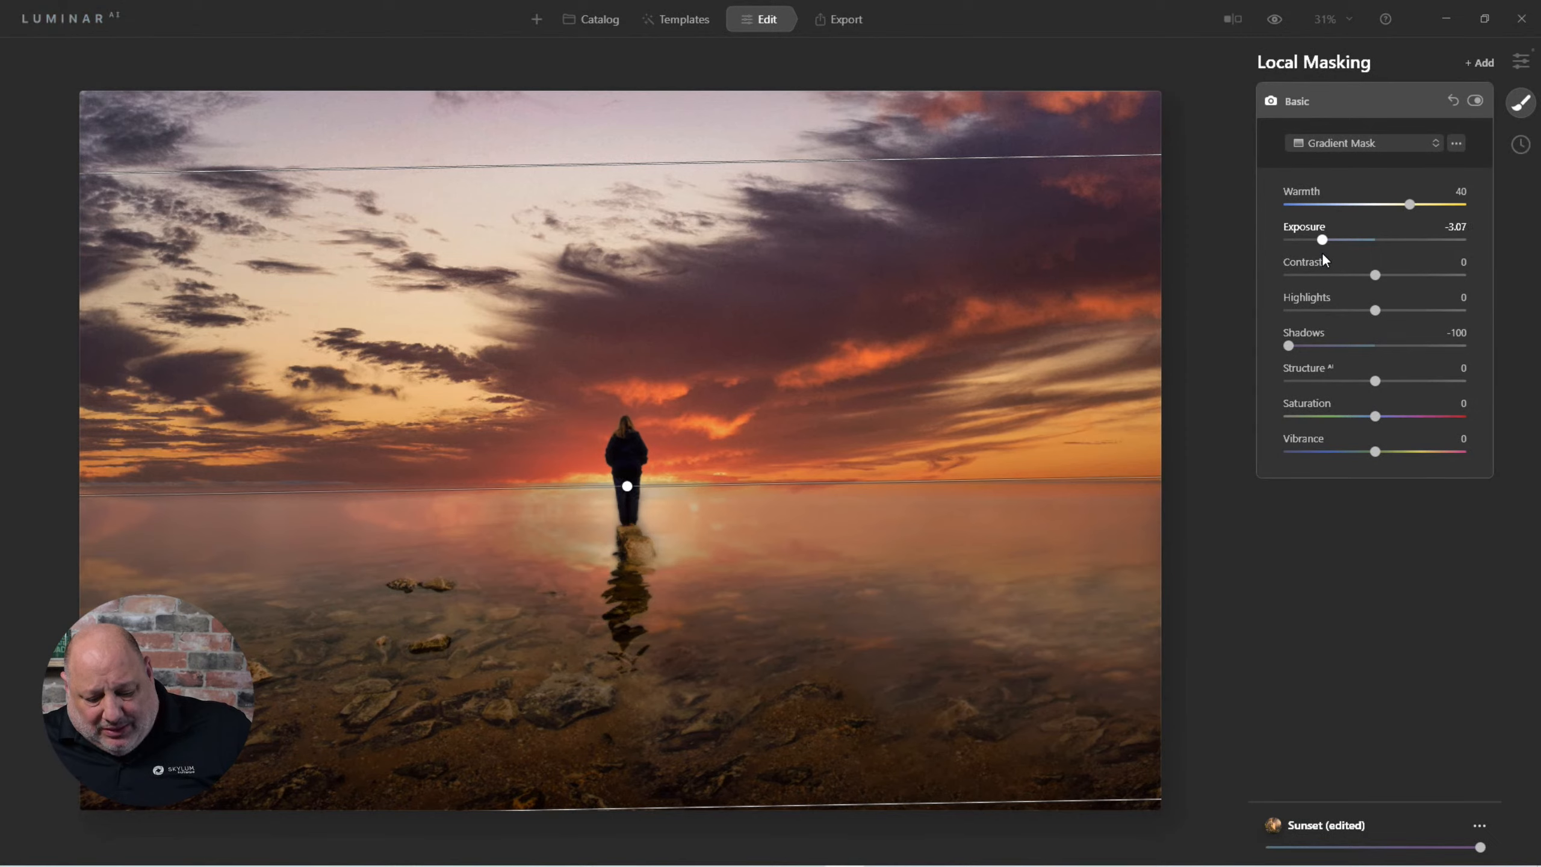
left_click(1328, 103)
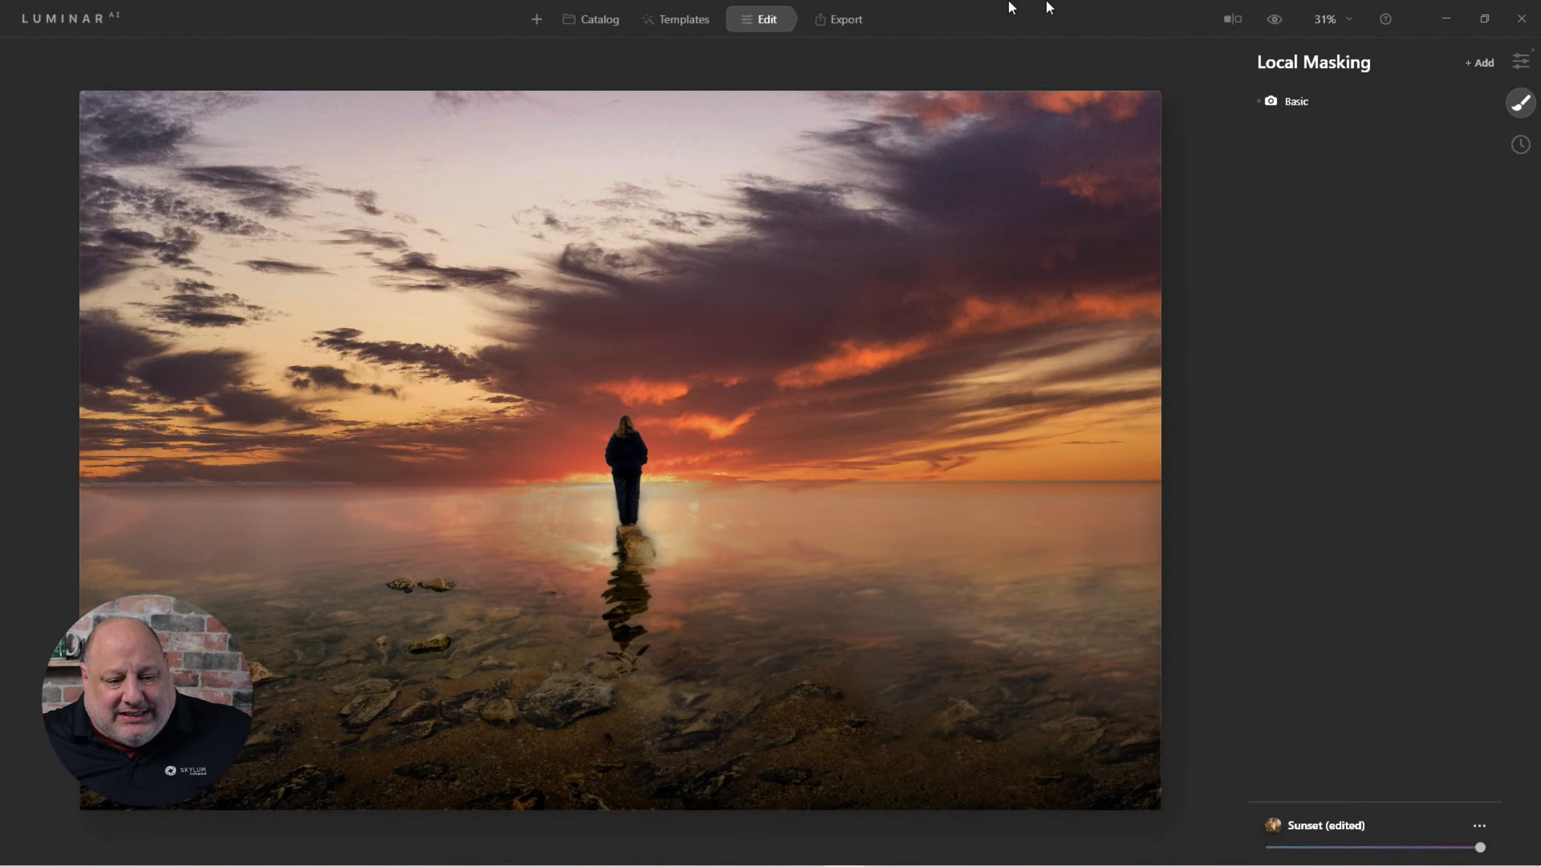
View the sunset photo from the Sky Replacement album at large size in the catalog, and return to editing it
left_click(606, 26)
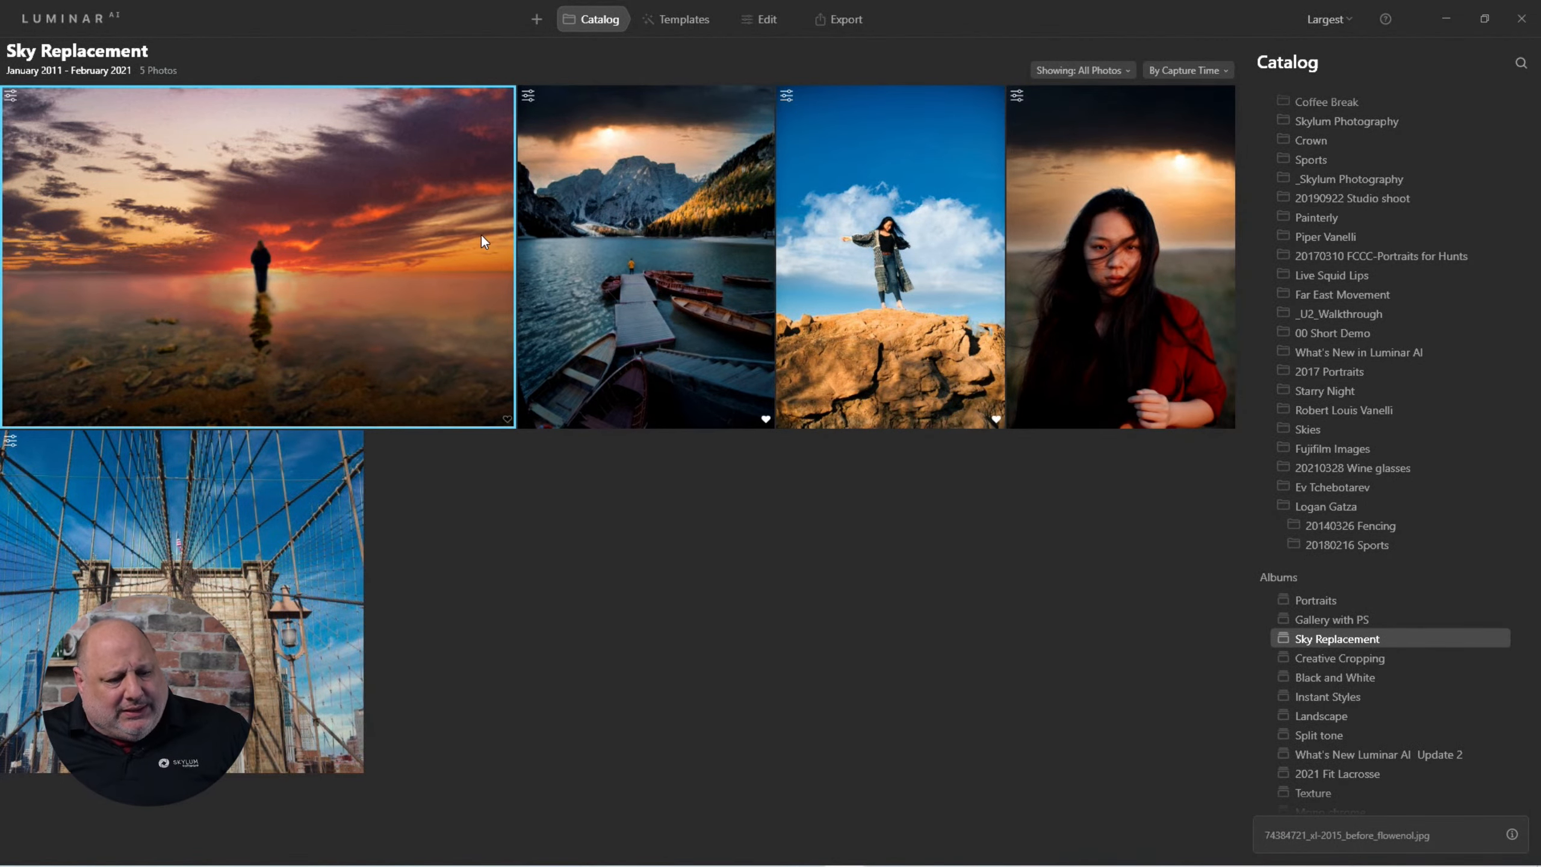
double_click(406, 228)
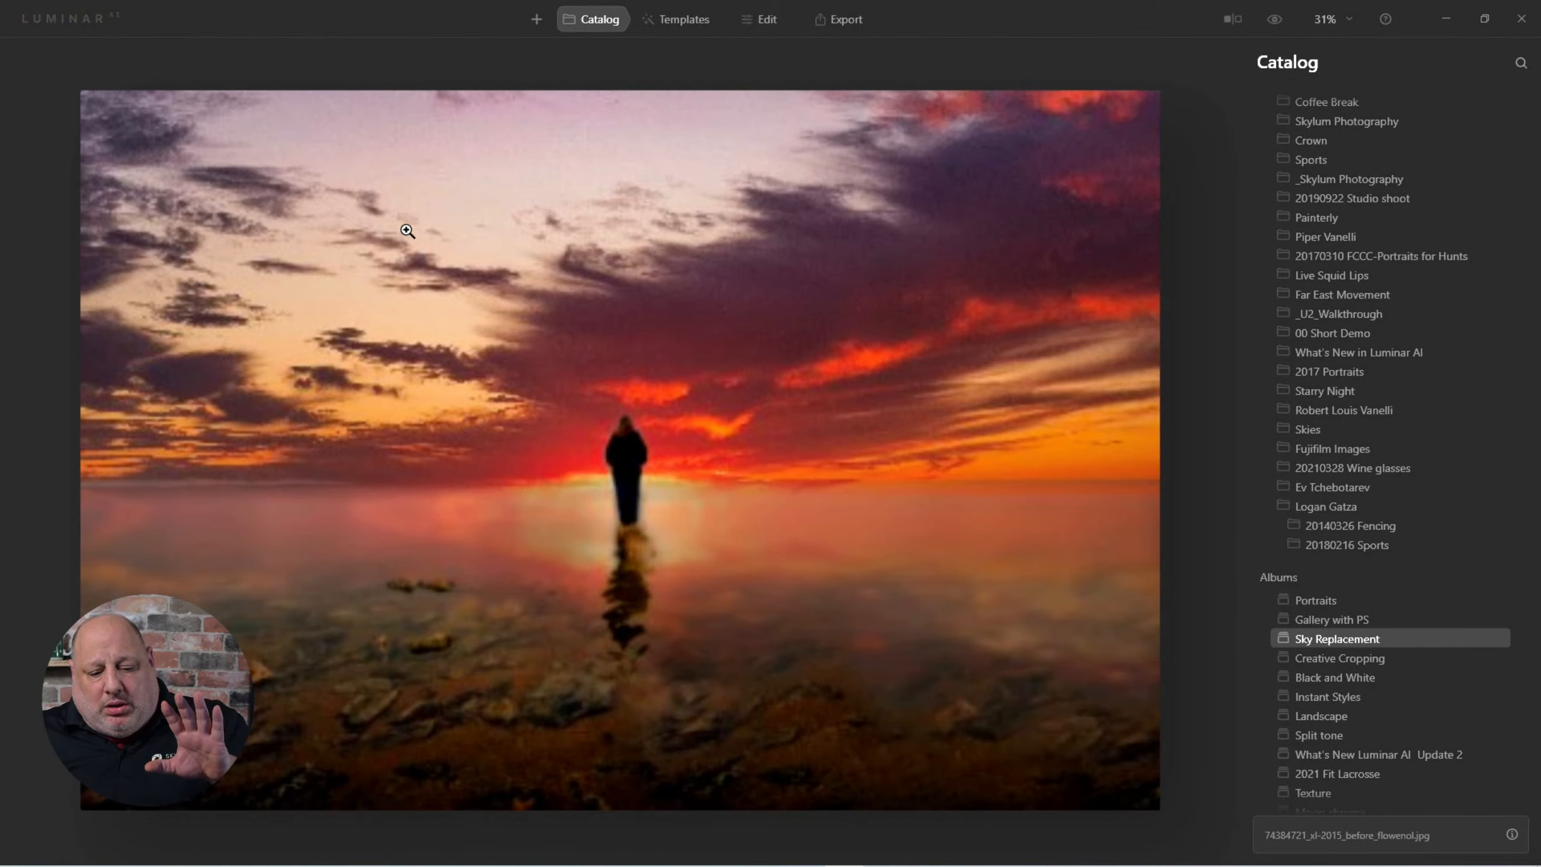
left_click(759, 21)
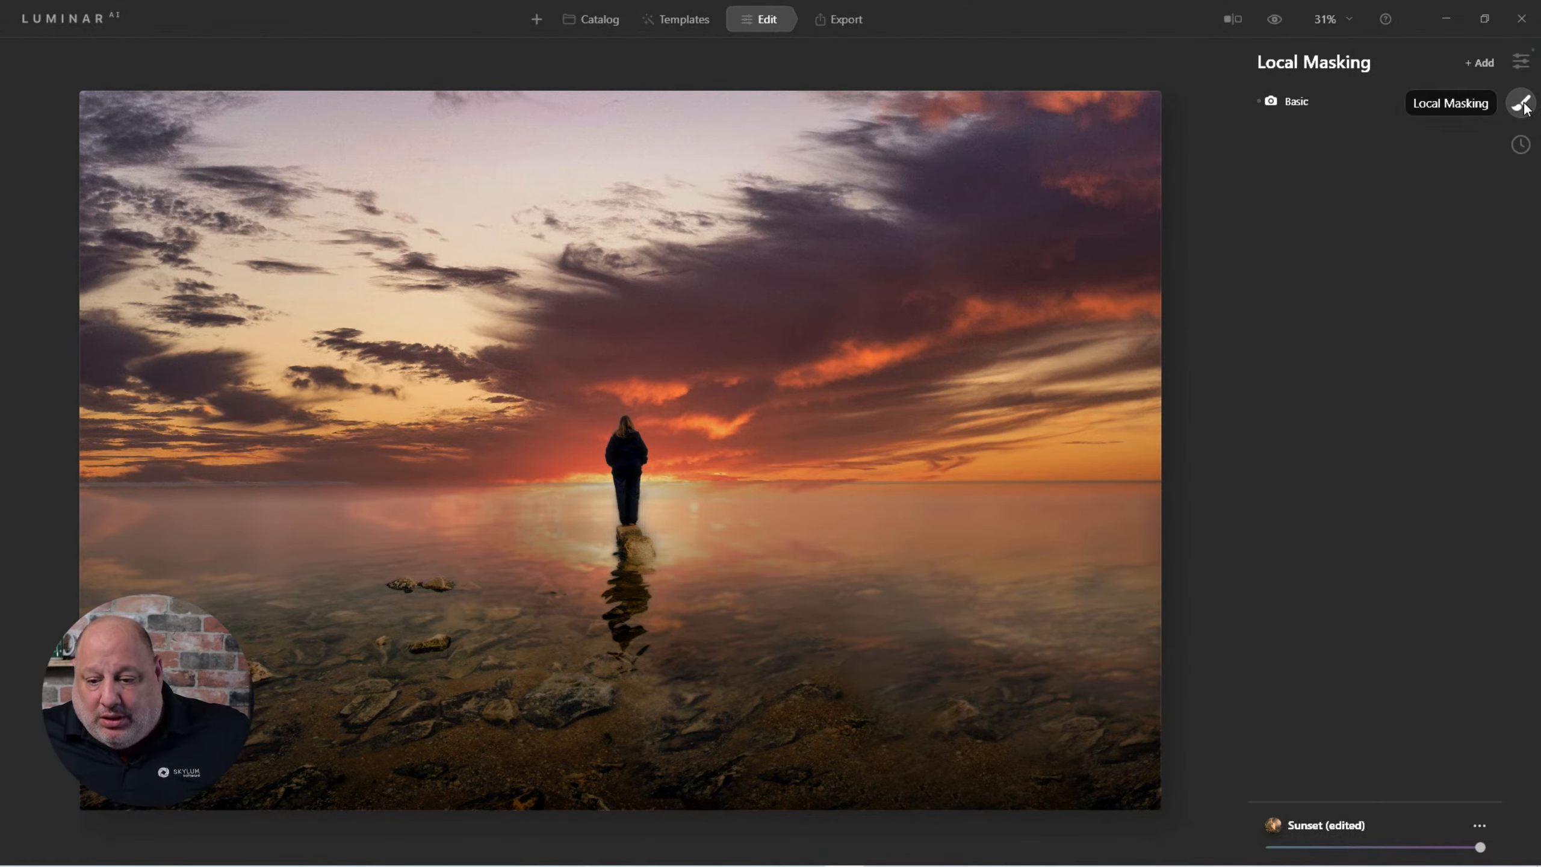
Add a Texture local masking adjustment and open the Textures folder inside _Assets to choose its image
left_click(1484, 64)
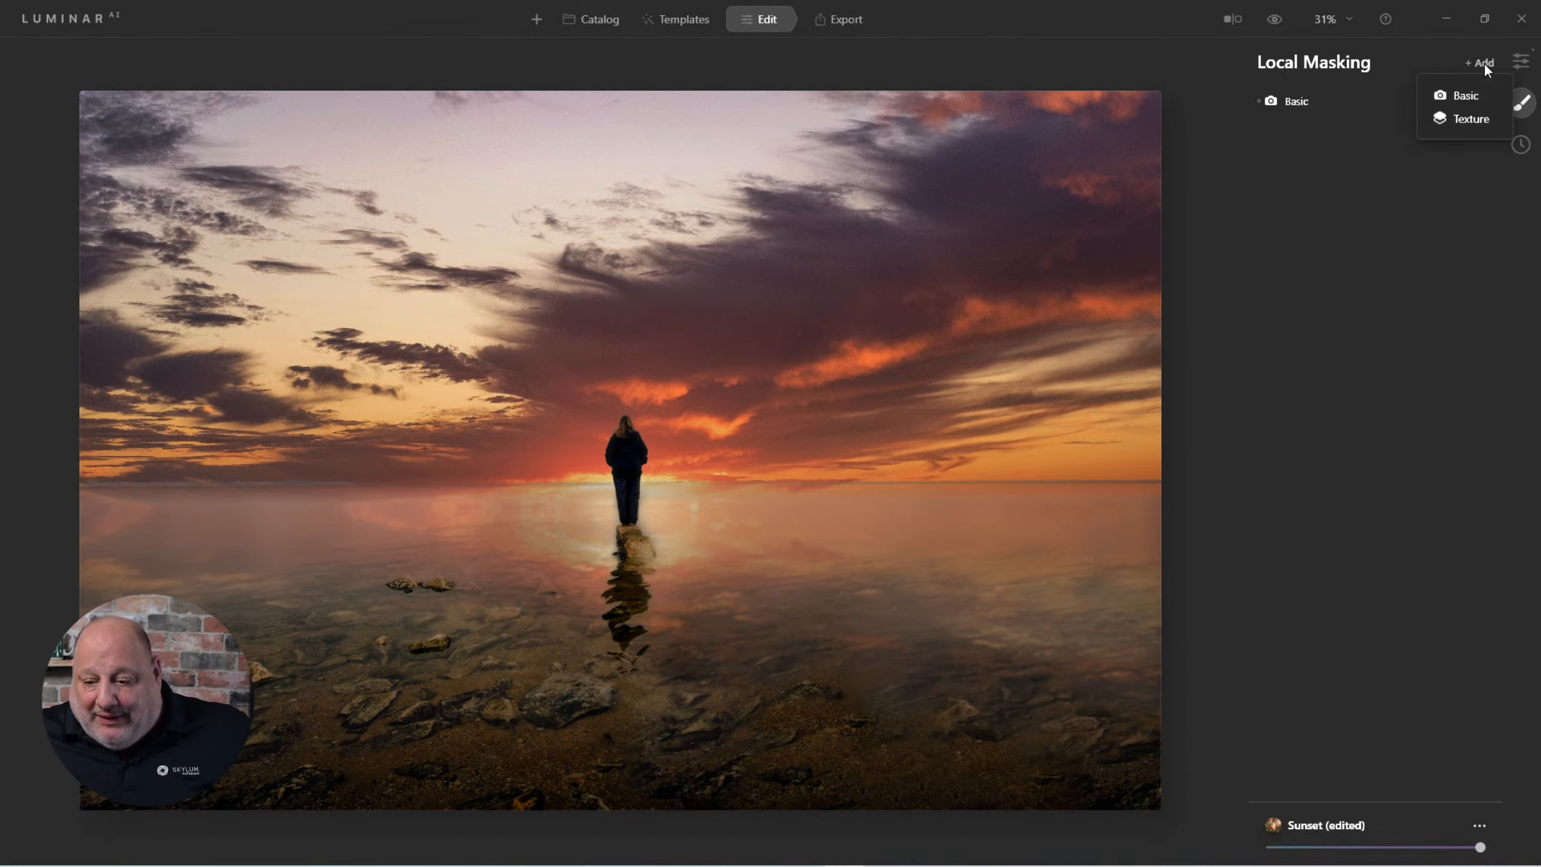
left_click(1473, 120)
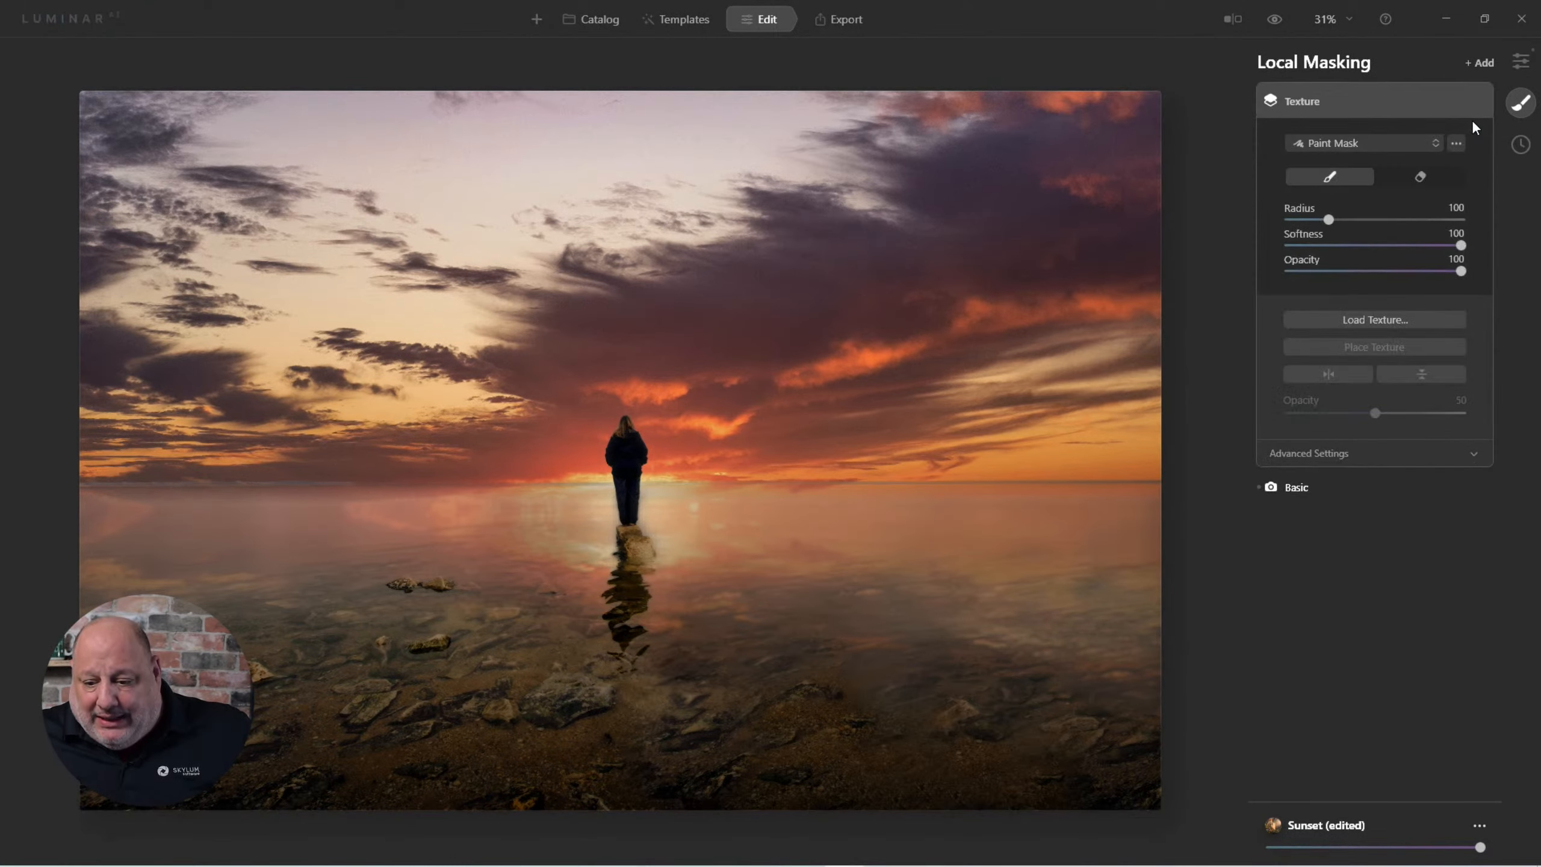
left_click(1387, 321)
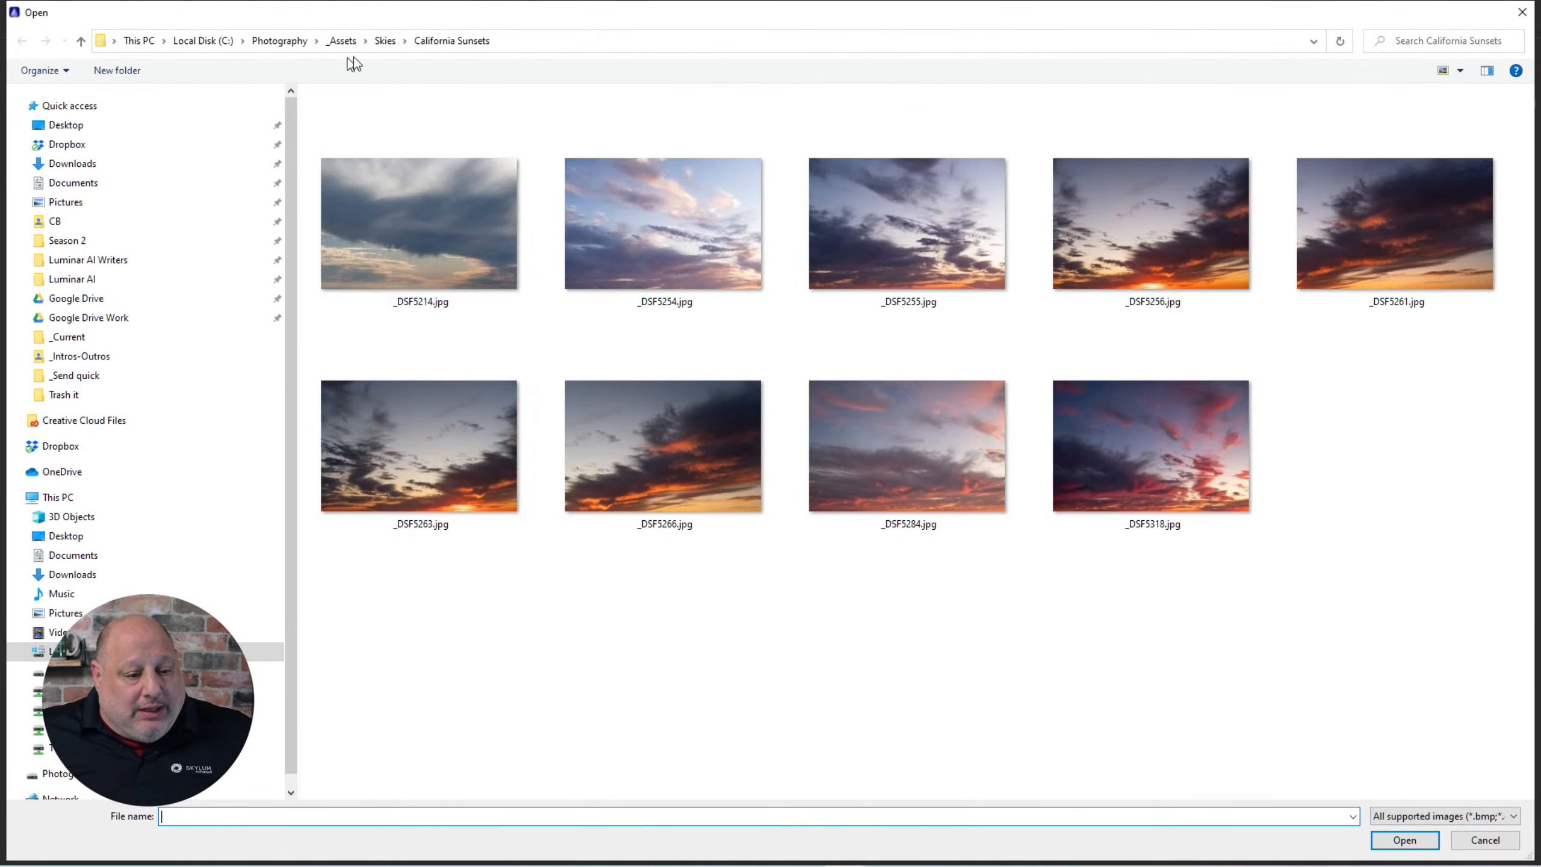
left_click(343, 43)
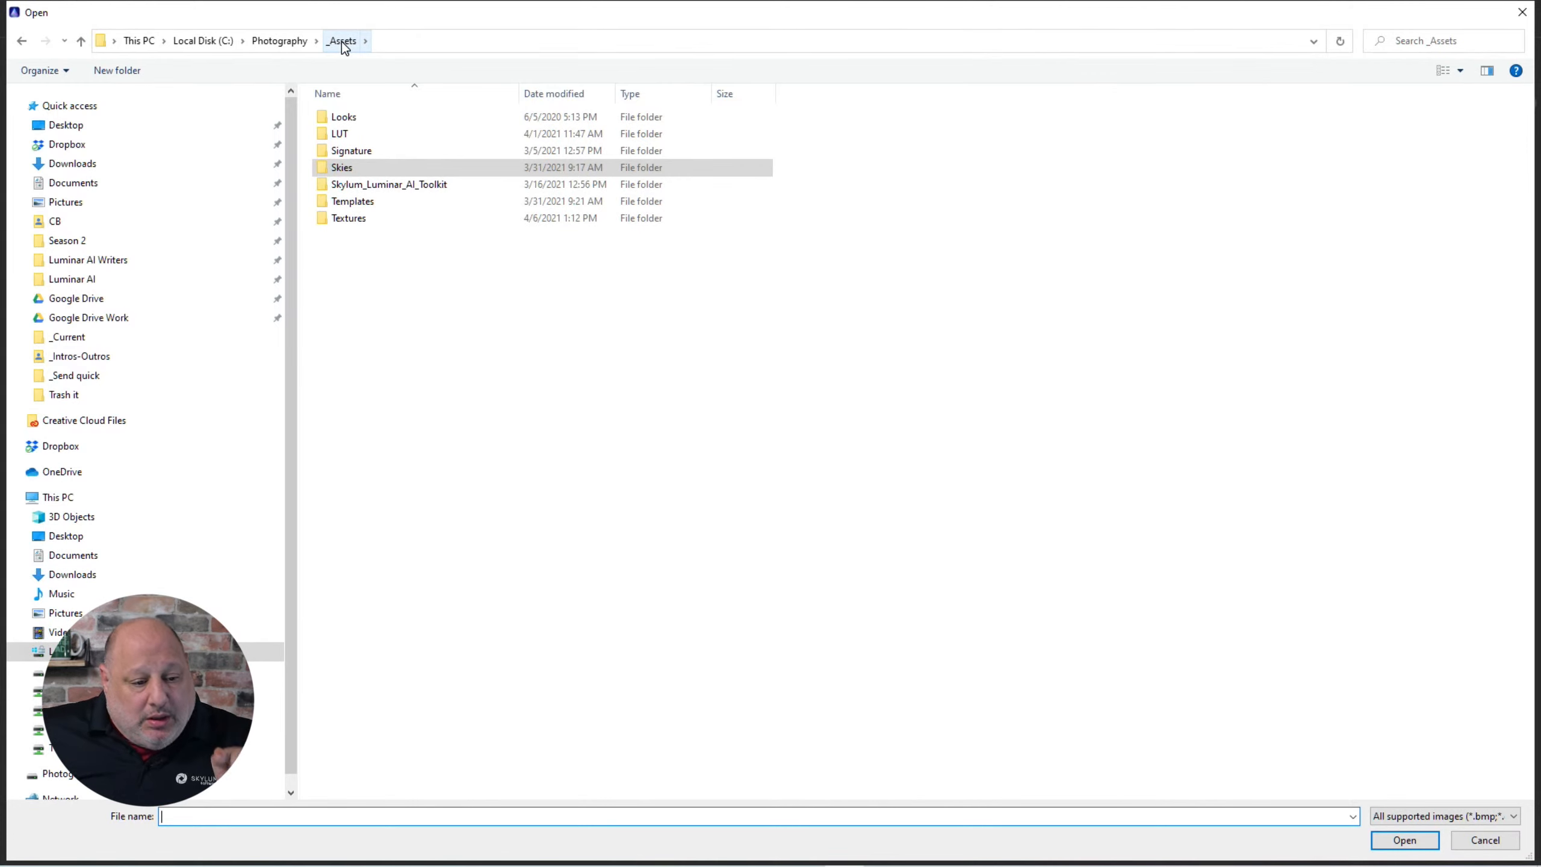
double_click(368, 219)
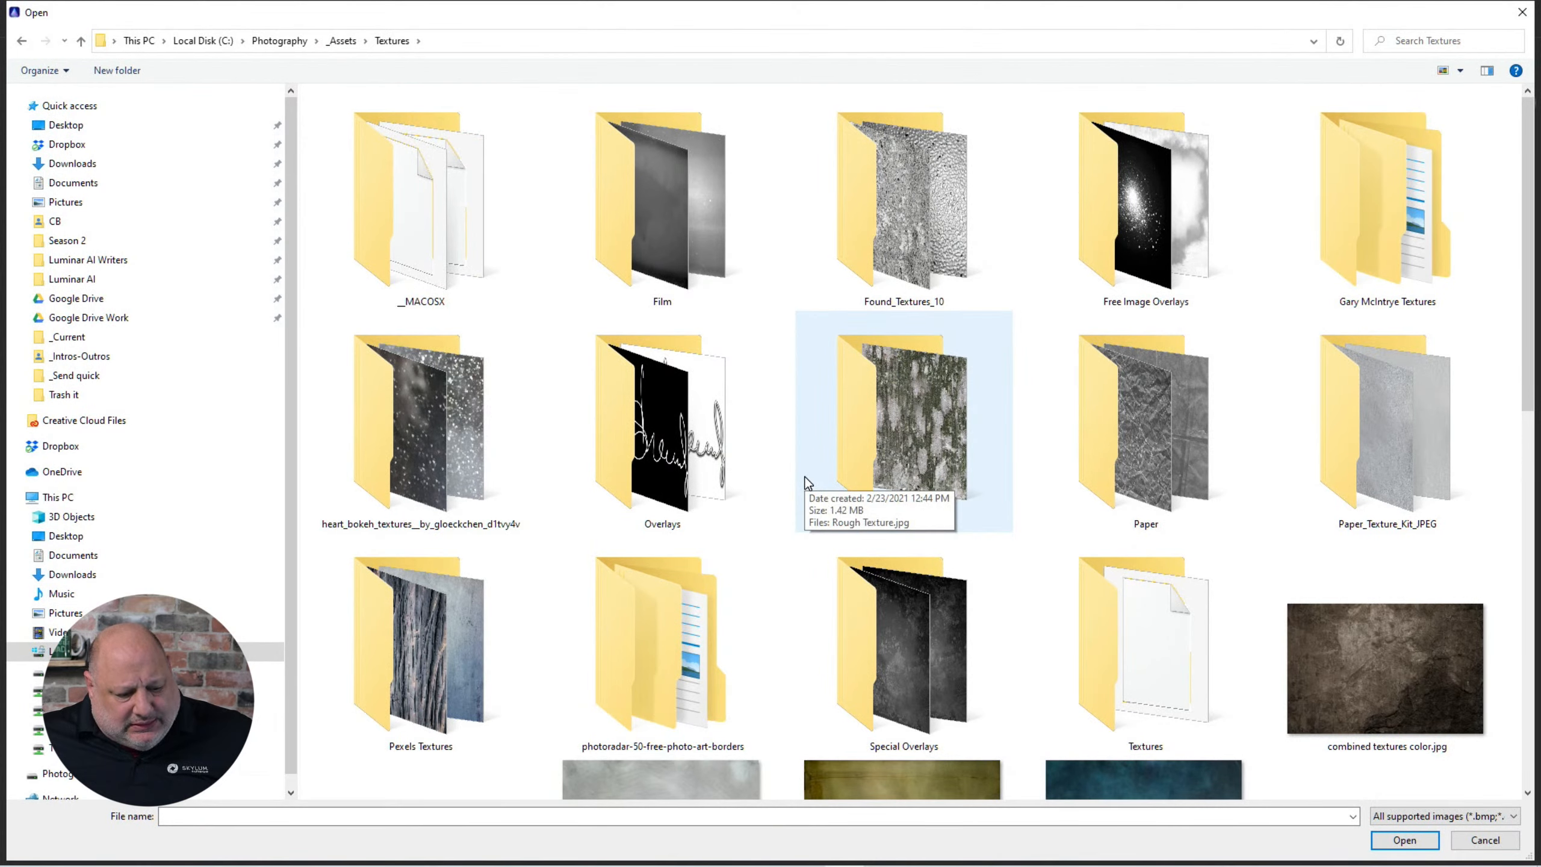
Browse the images in the Textures folder and its Paper subfolder for a suitable texture
scroll(807, 483, "down", 5)
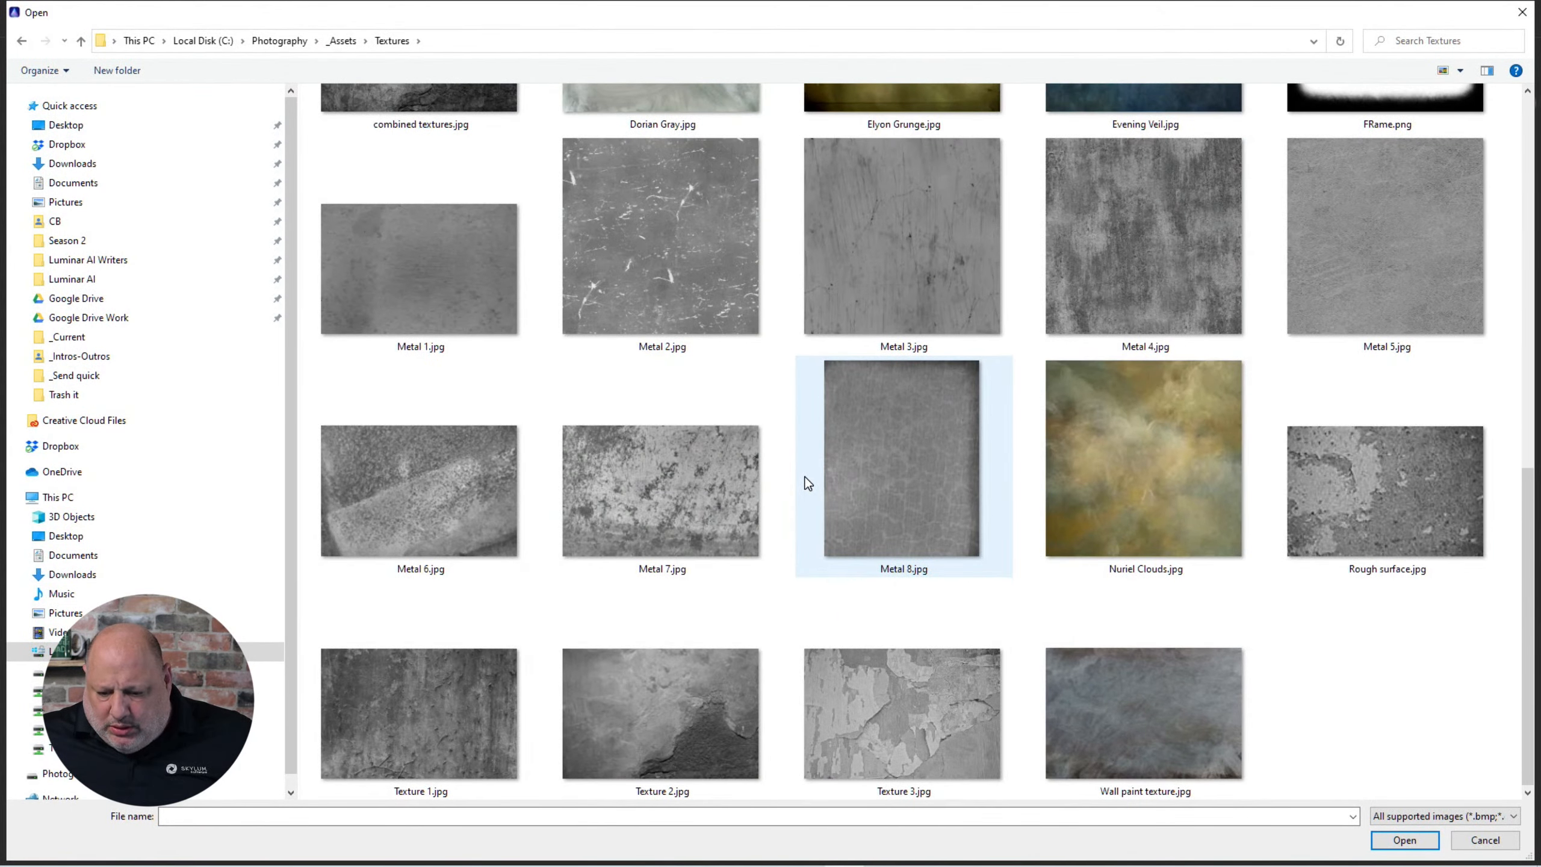
scroll(807, 483, "up", 5)
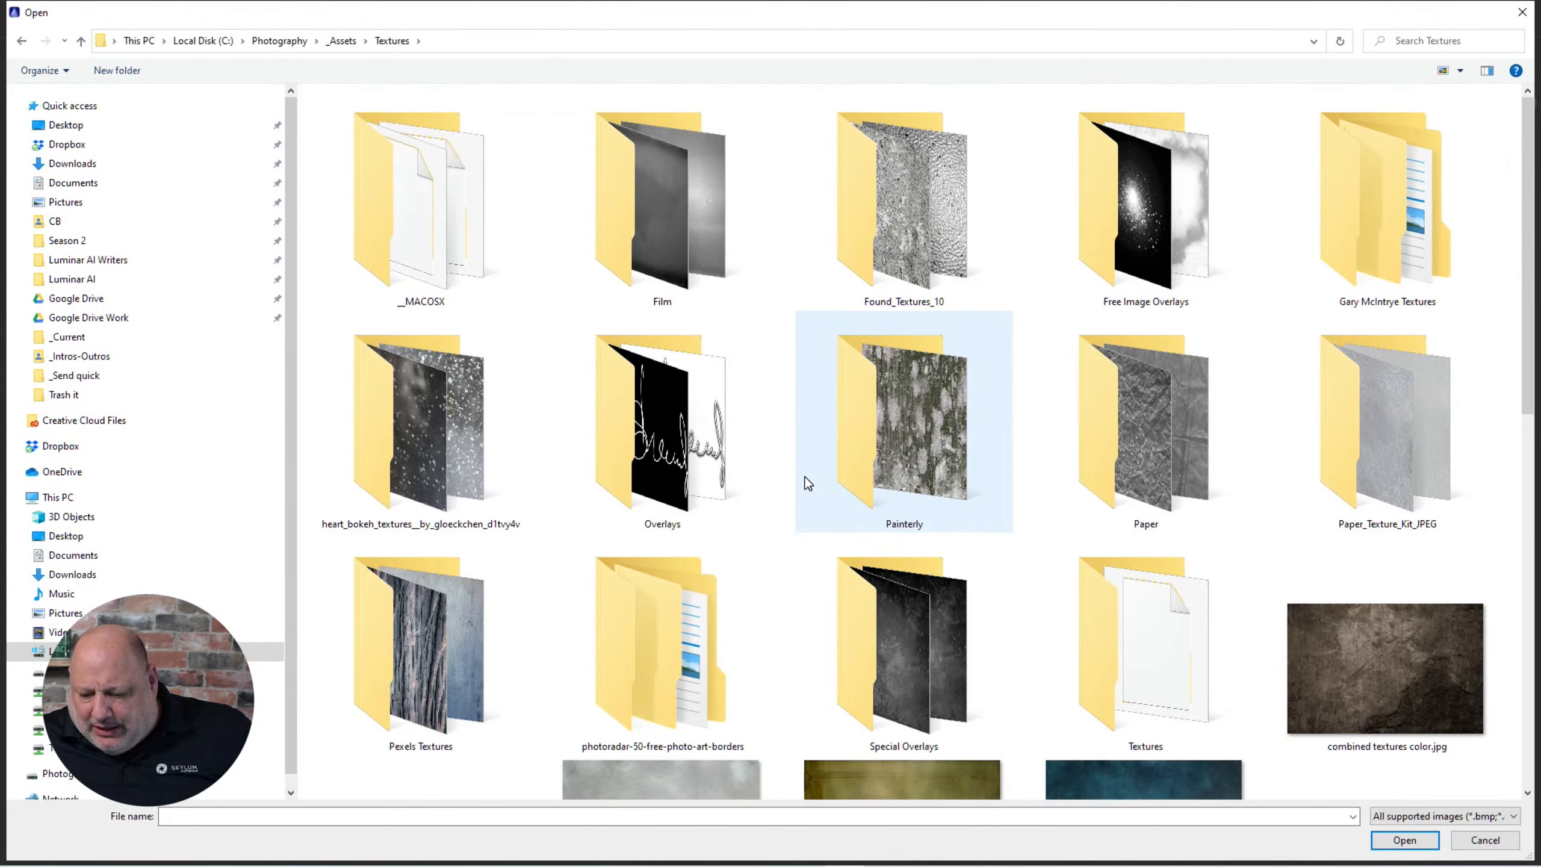
scroll(807, 483, "down", 3)
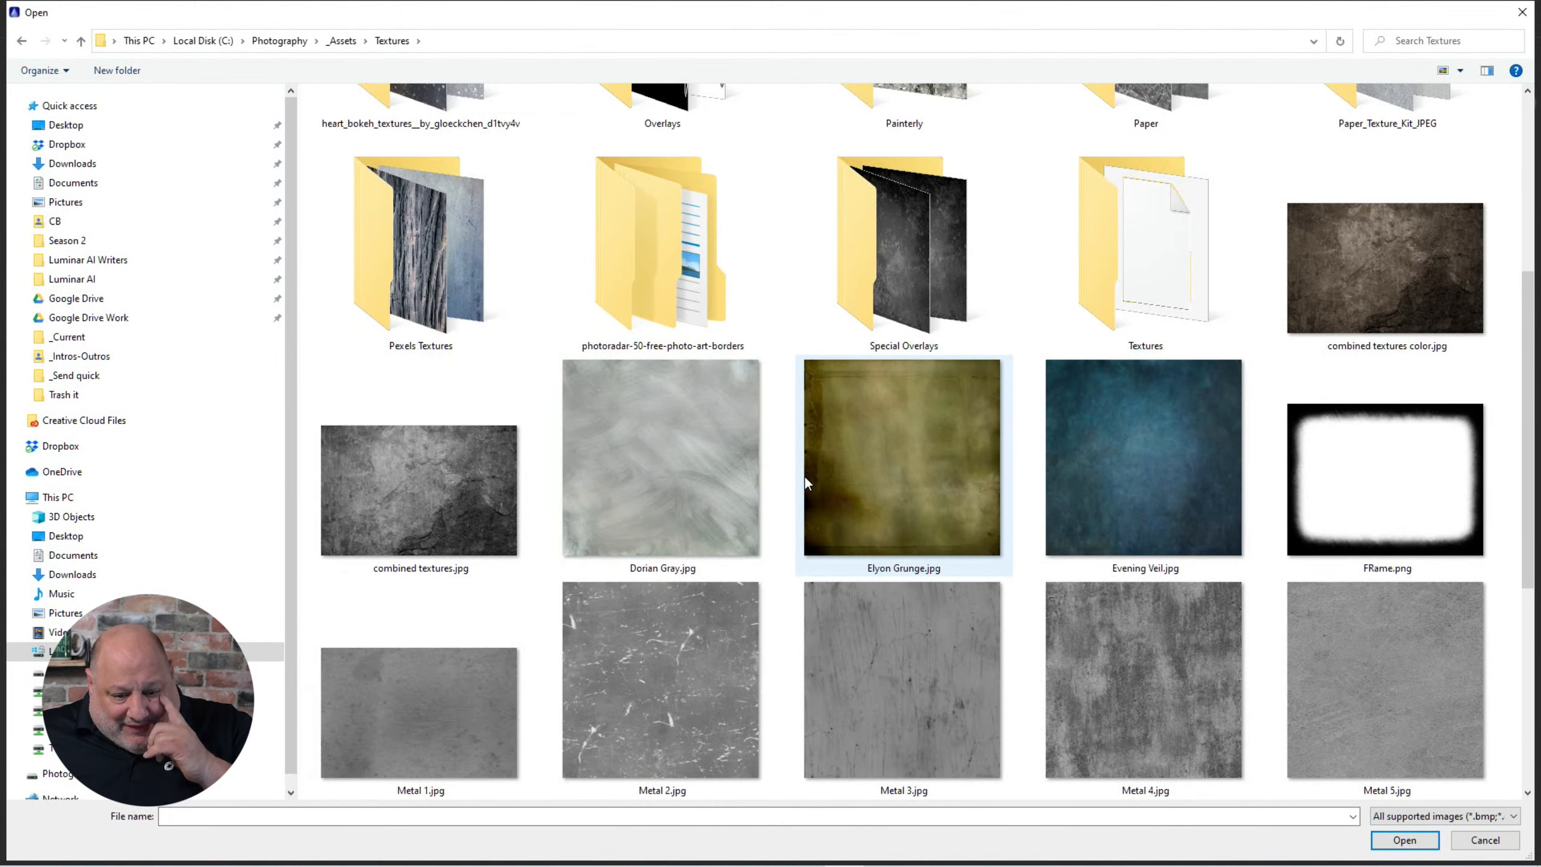
scroll(804, 481, "down", 3)
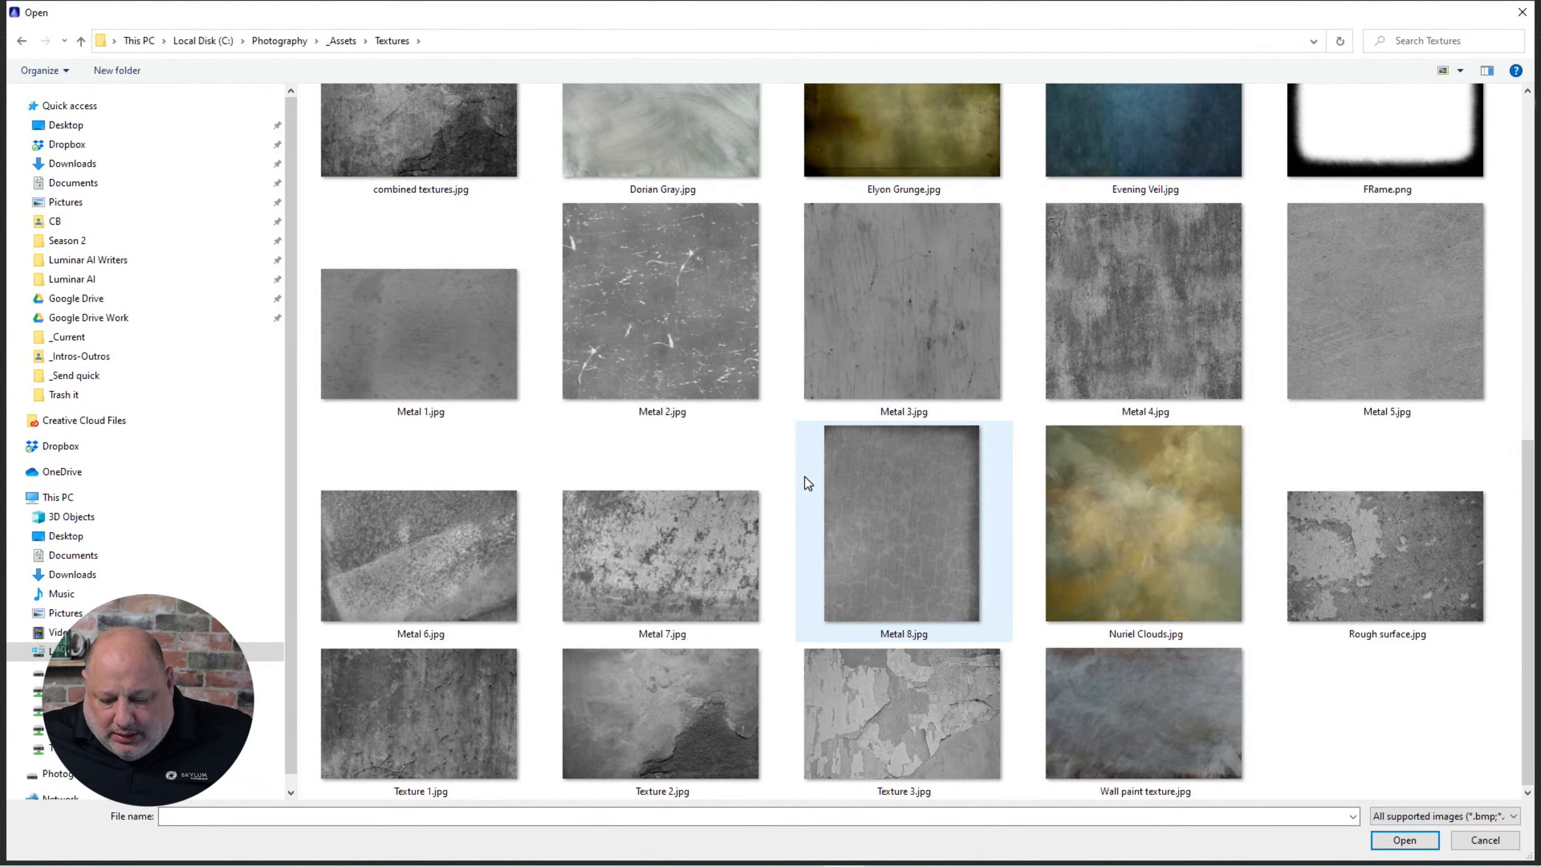
scroll(808, 483, "up", 5)
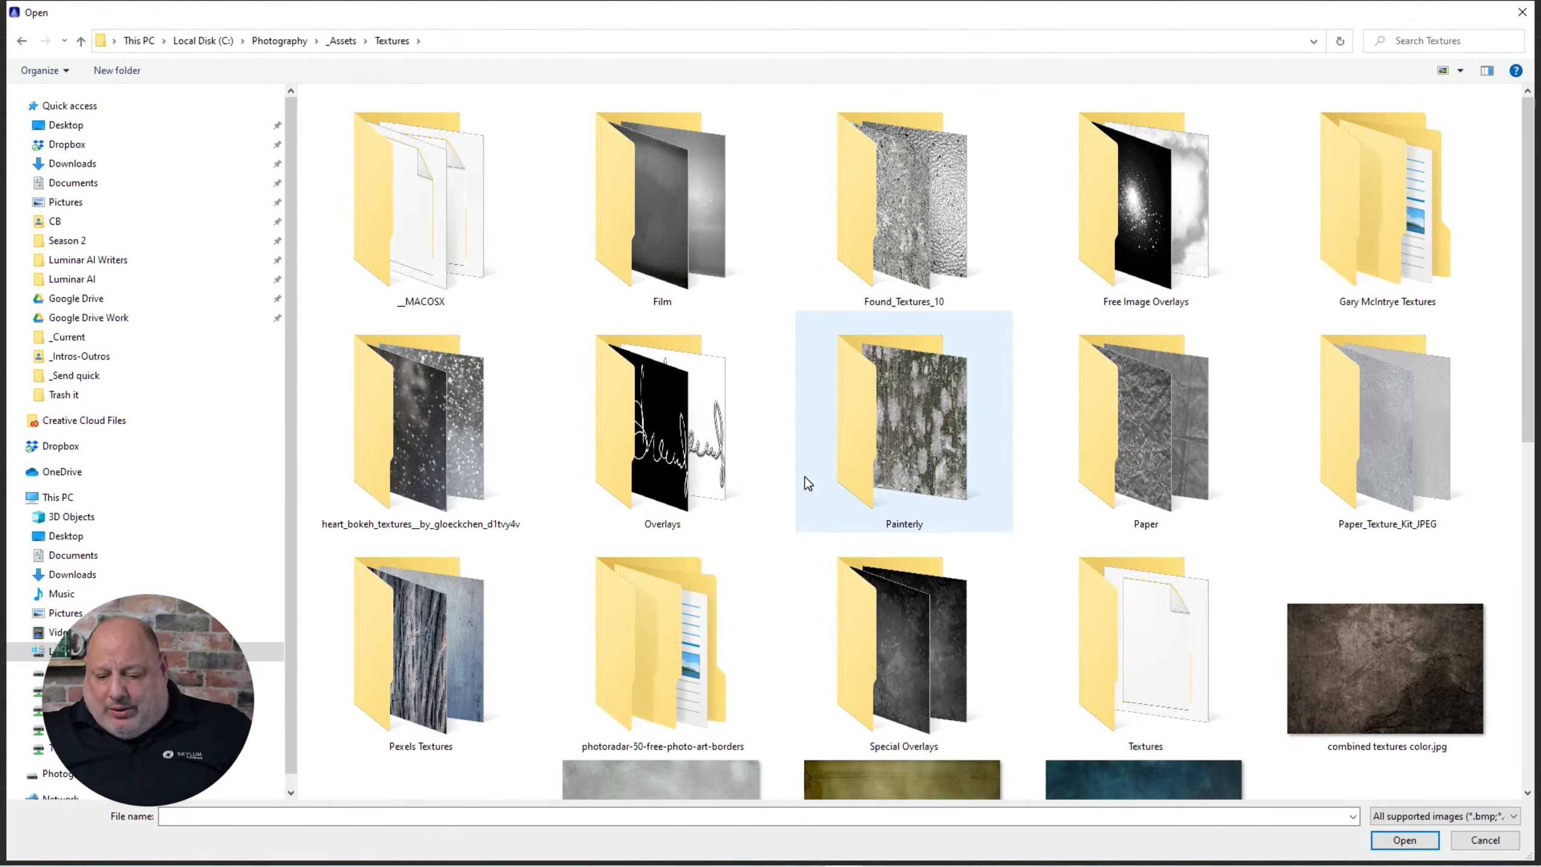
double_click(1167, 436)
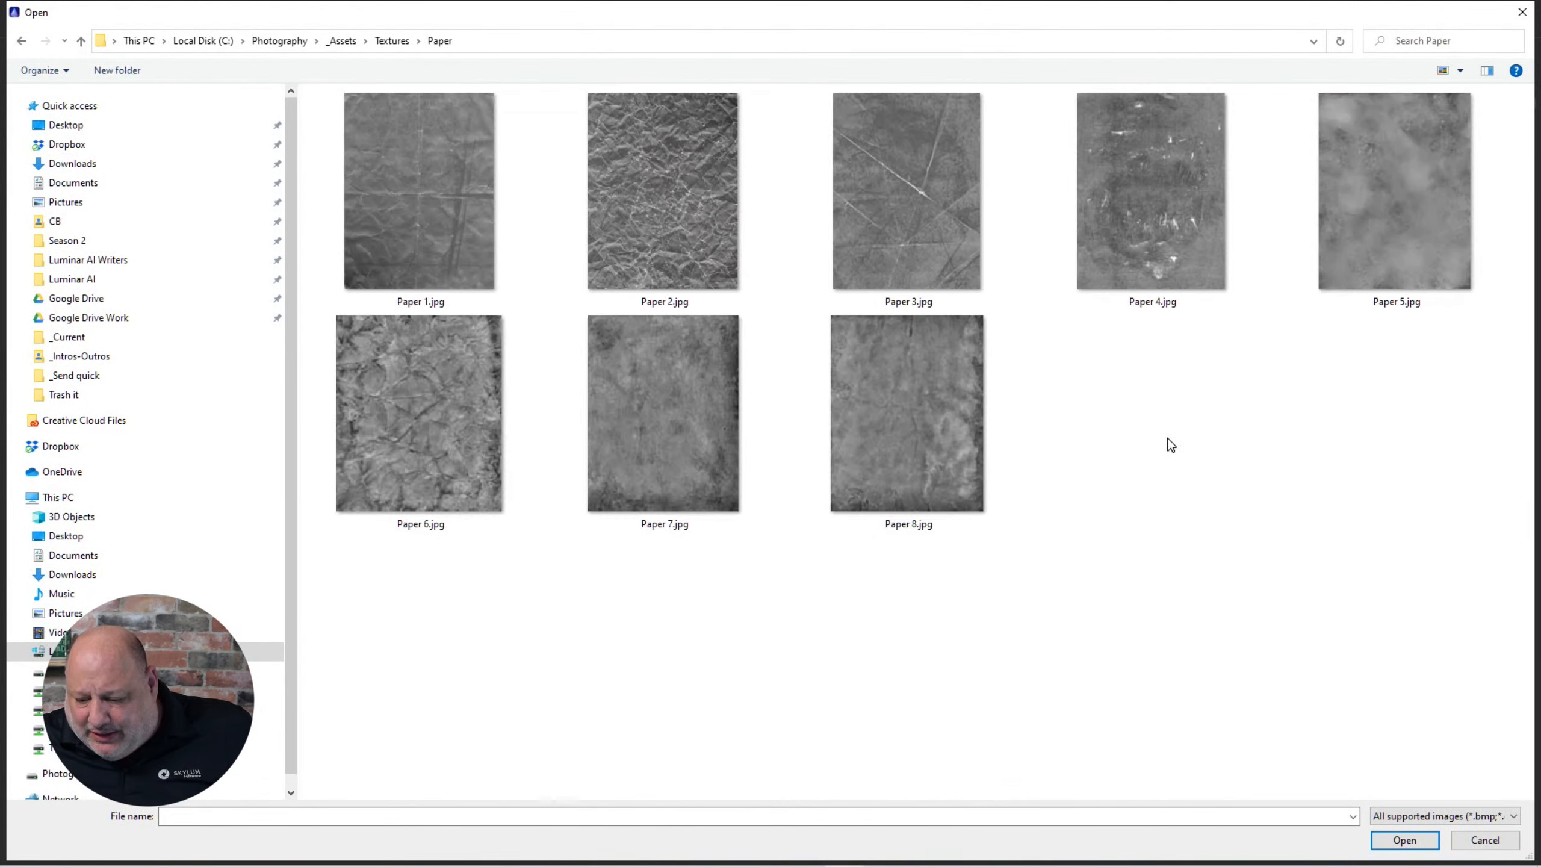
left_click(392, 42)
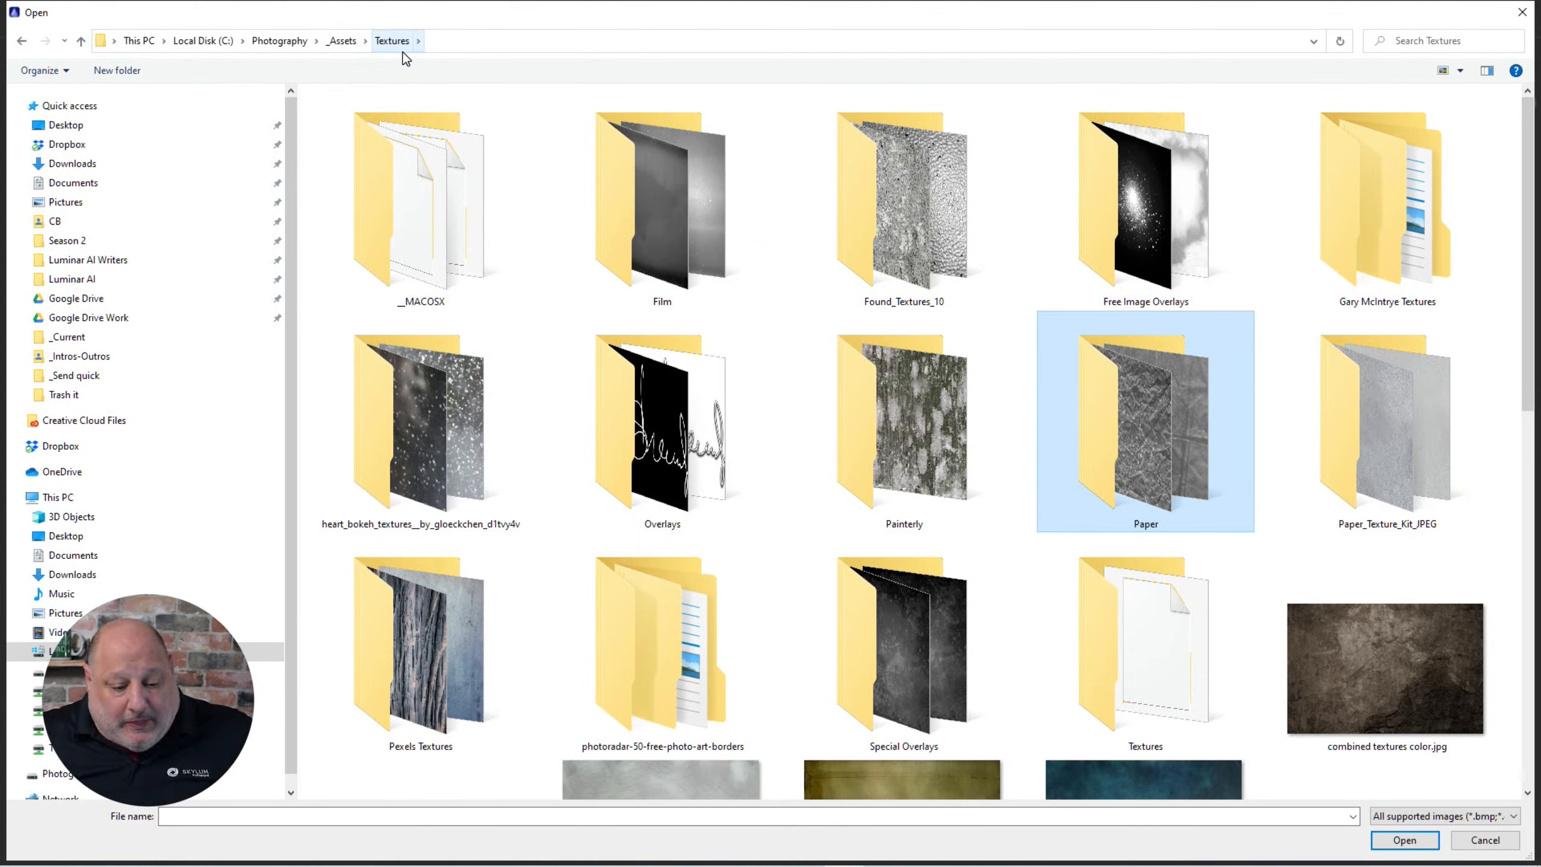
Load Frame.png from the Overlays subfolder as the texture
left_click(687, 406)
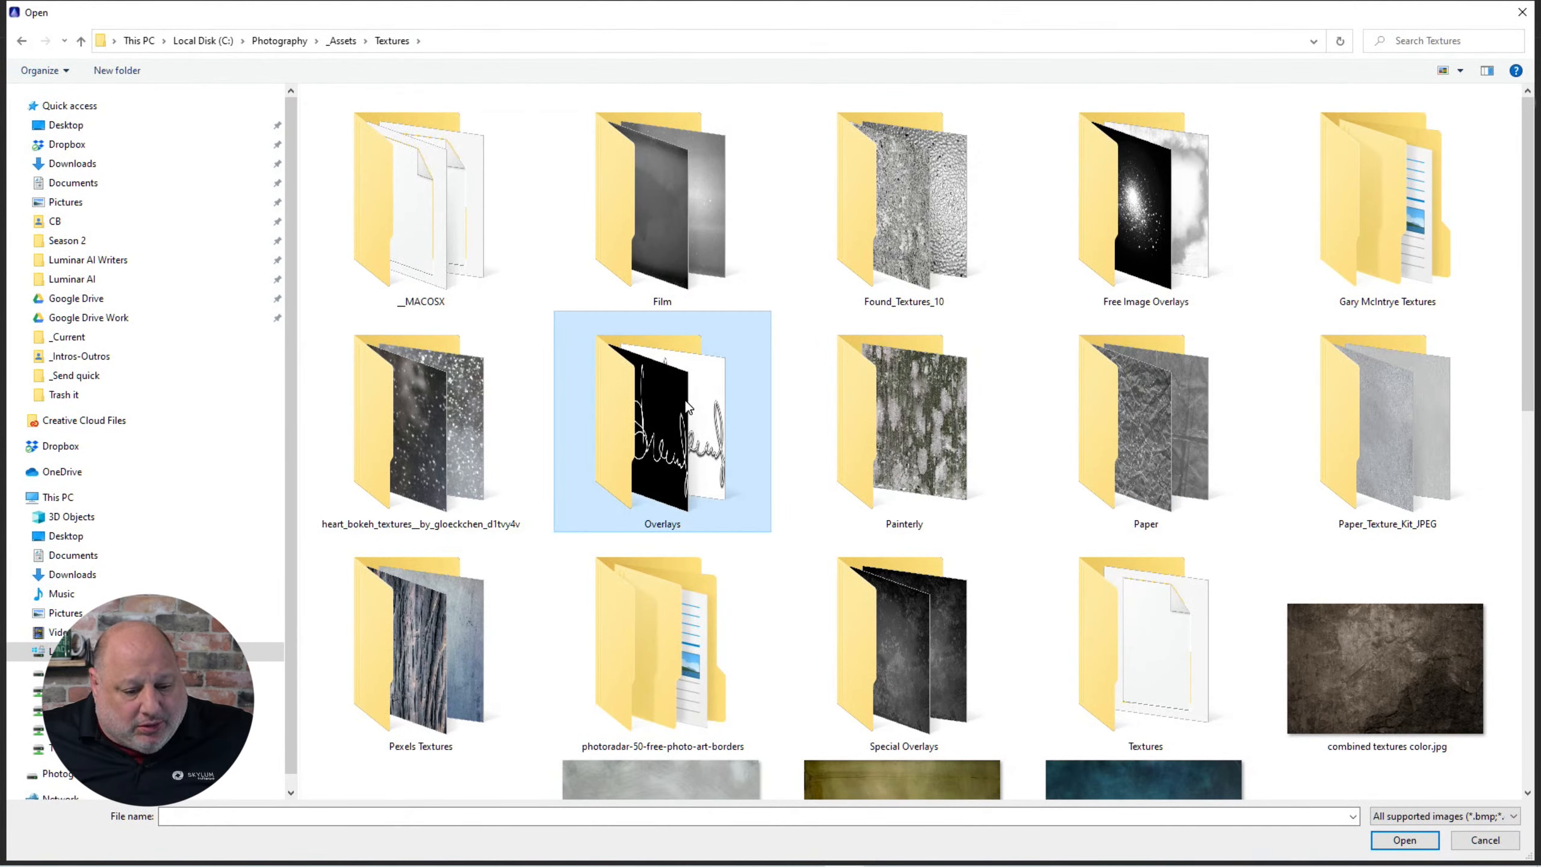
double_click(688, 406)
left_click(391, 157)
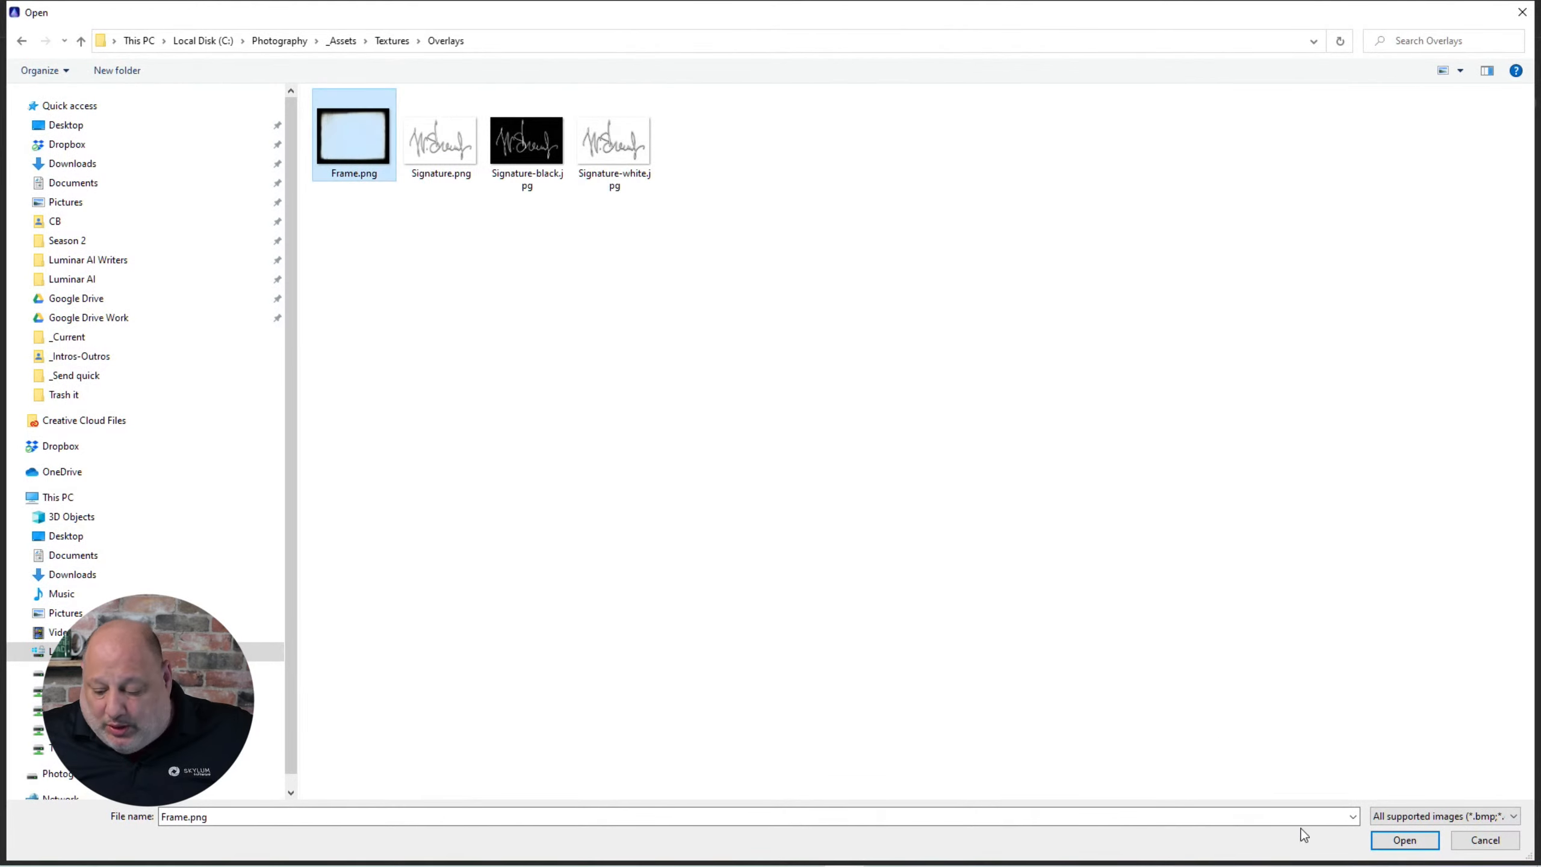
left_click(1405, 840)
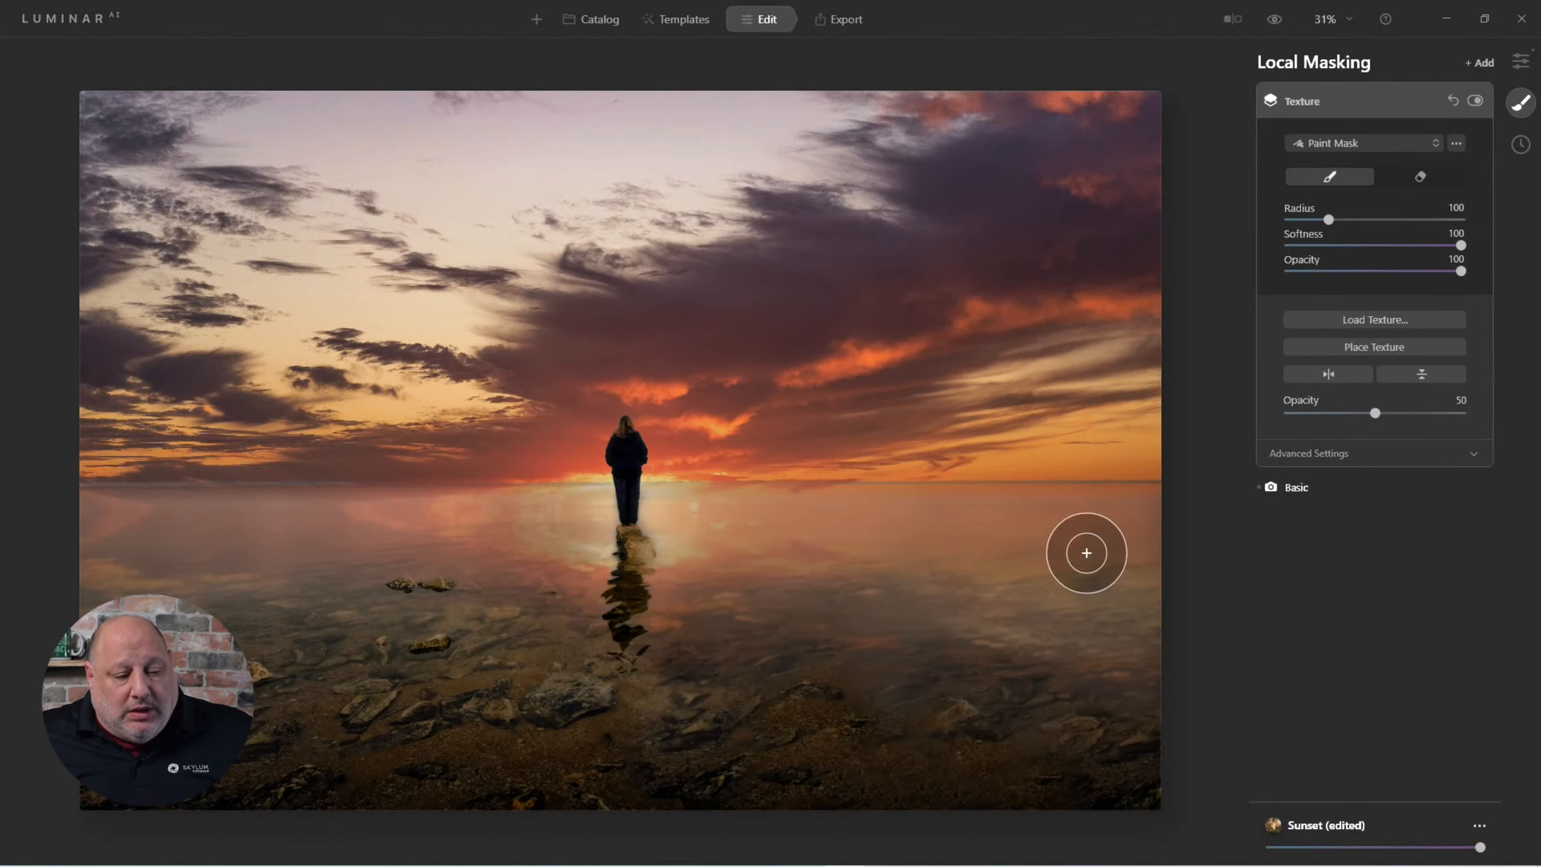
Place the frame texture so its top edge meets the photo's top and its lower and right edges extend slightly past the photo
left_click(1364, 374)
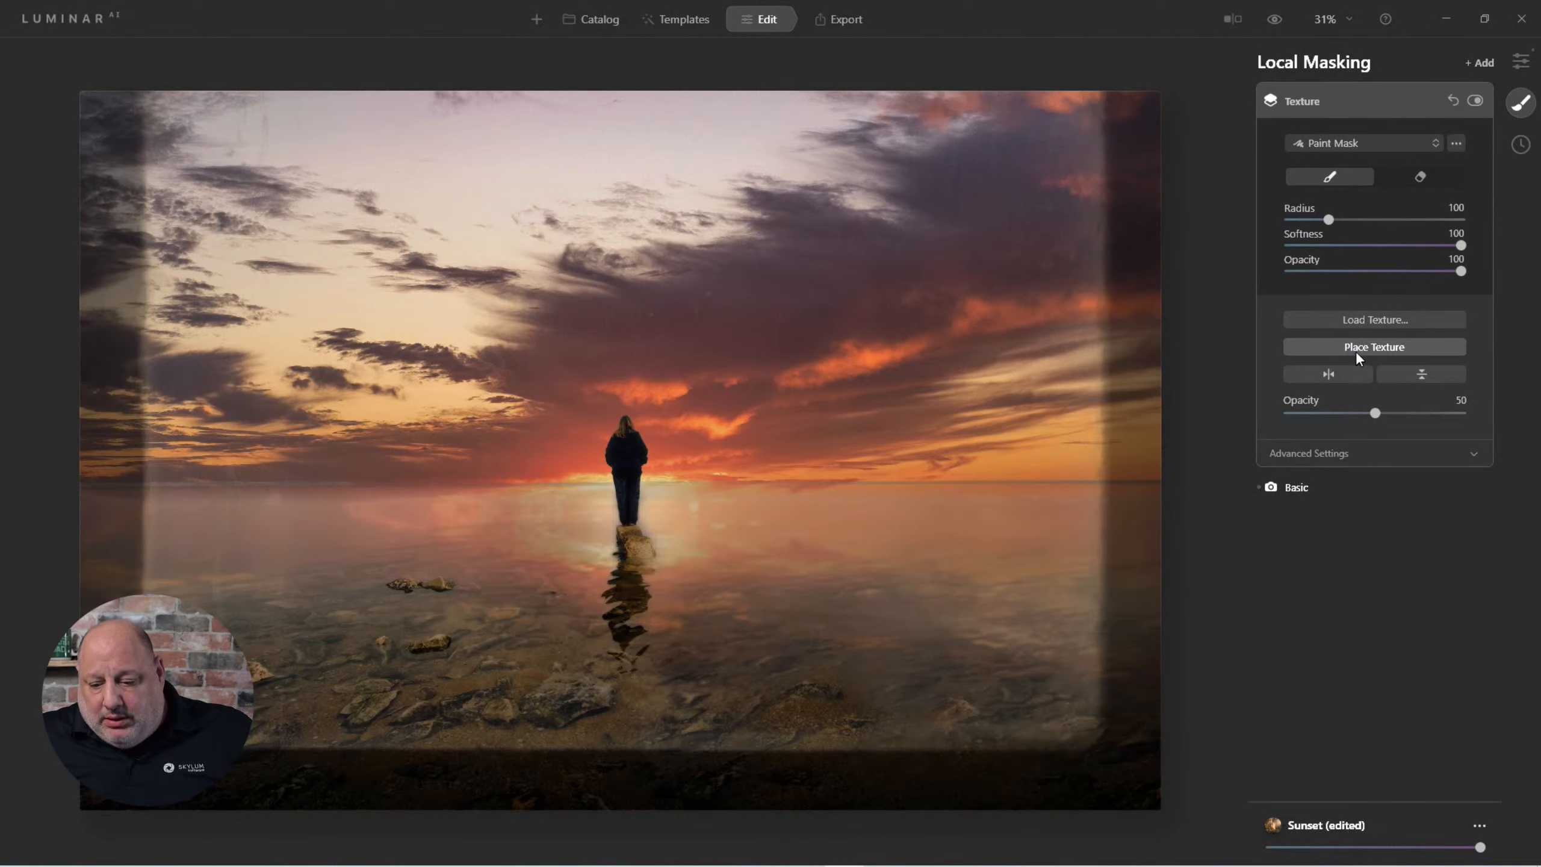
left_click(1356, 344)
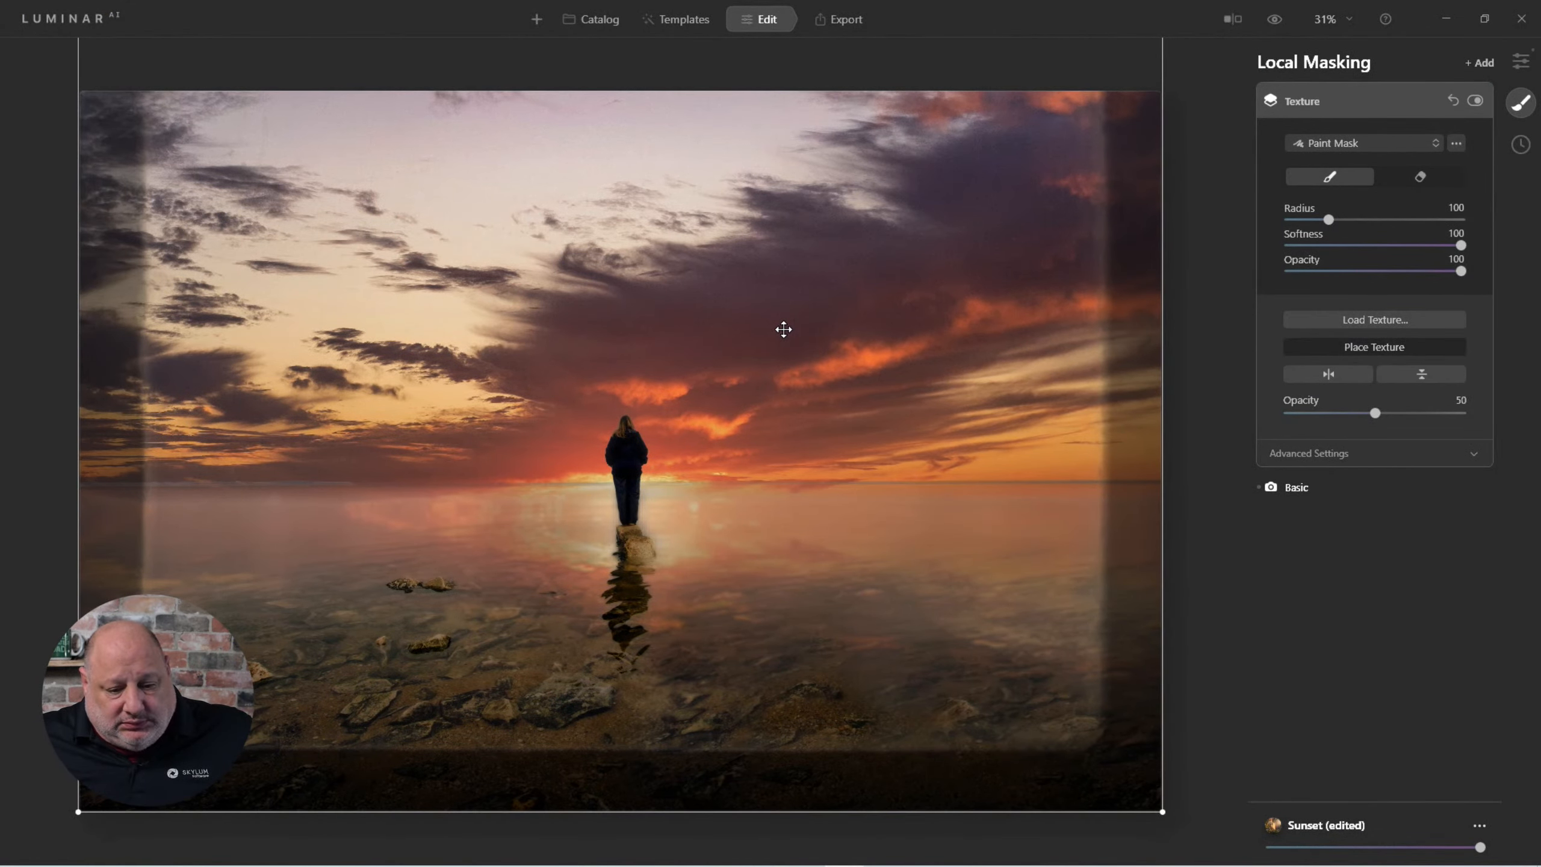
key("ctrl+minus")
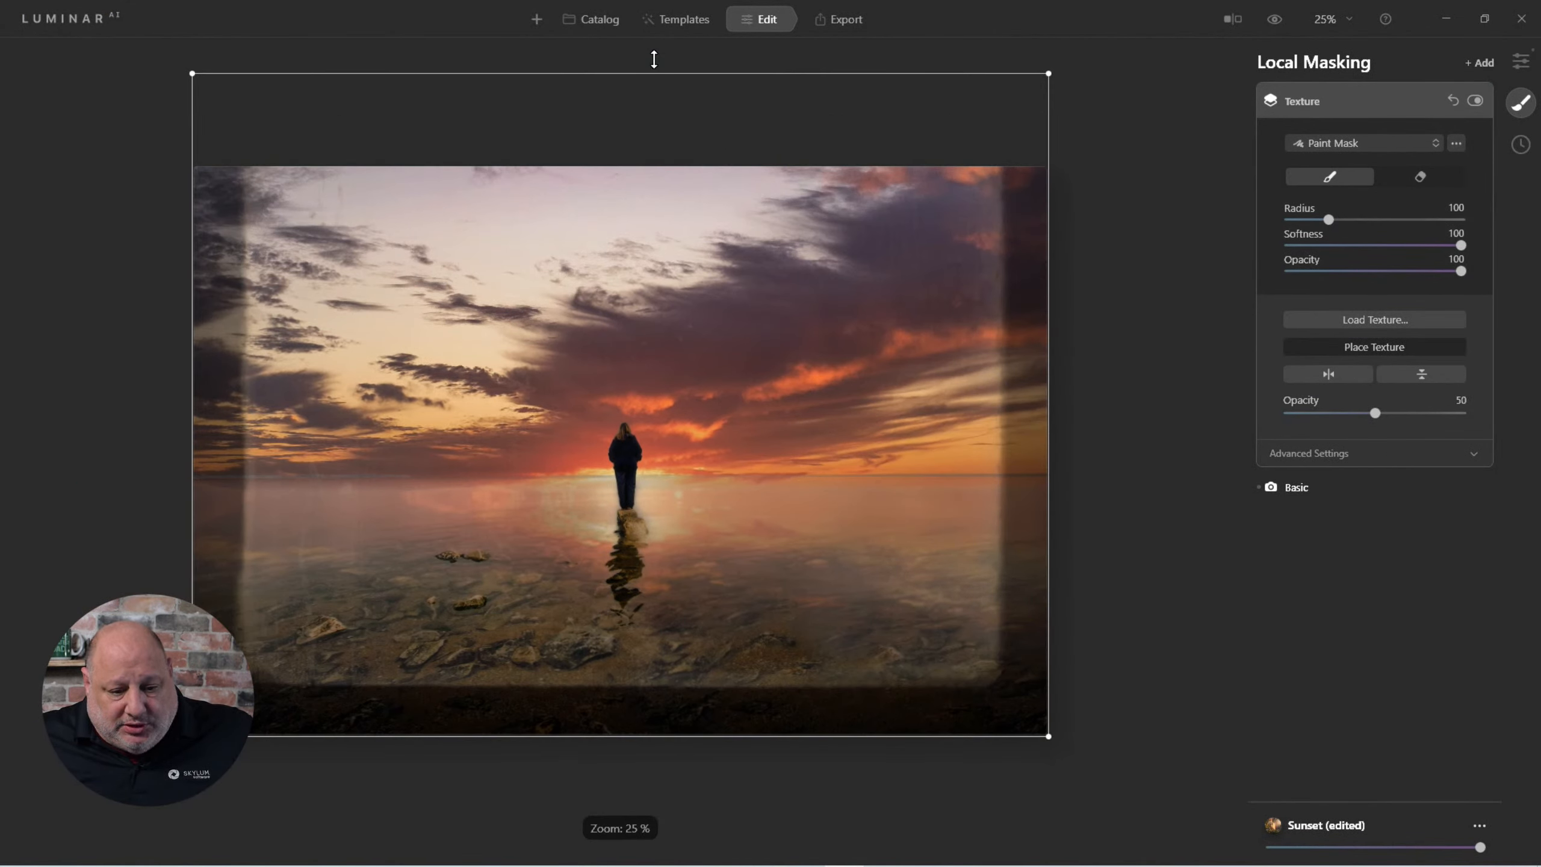
left_click_drag(653, 74, 639, 149)
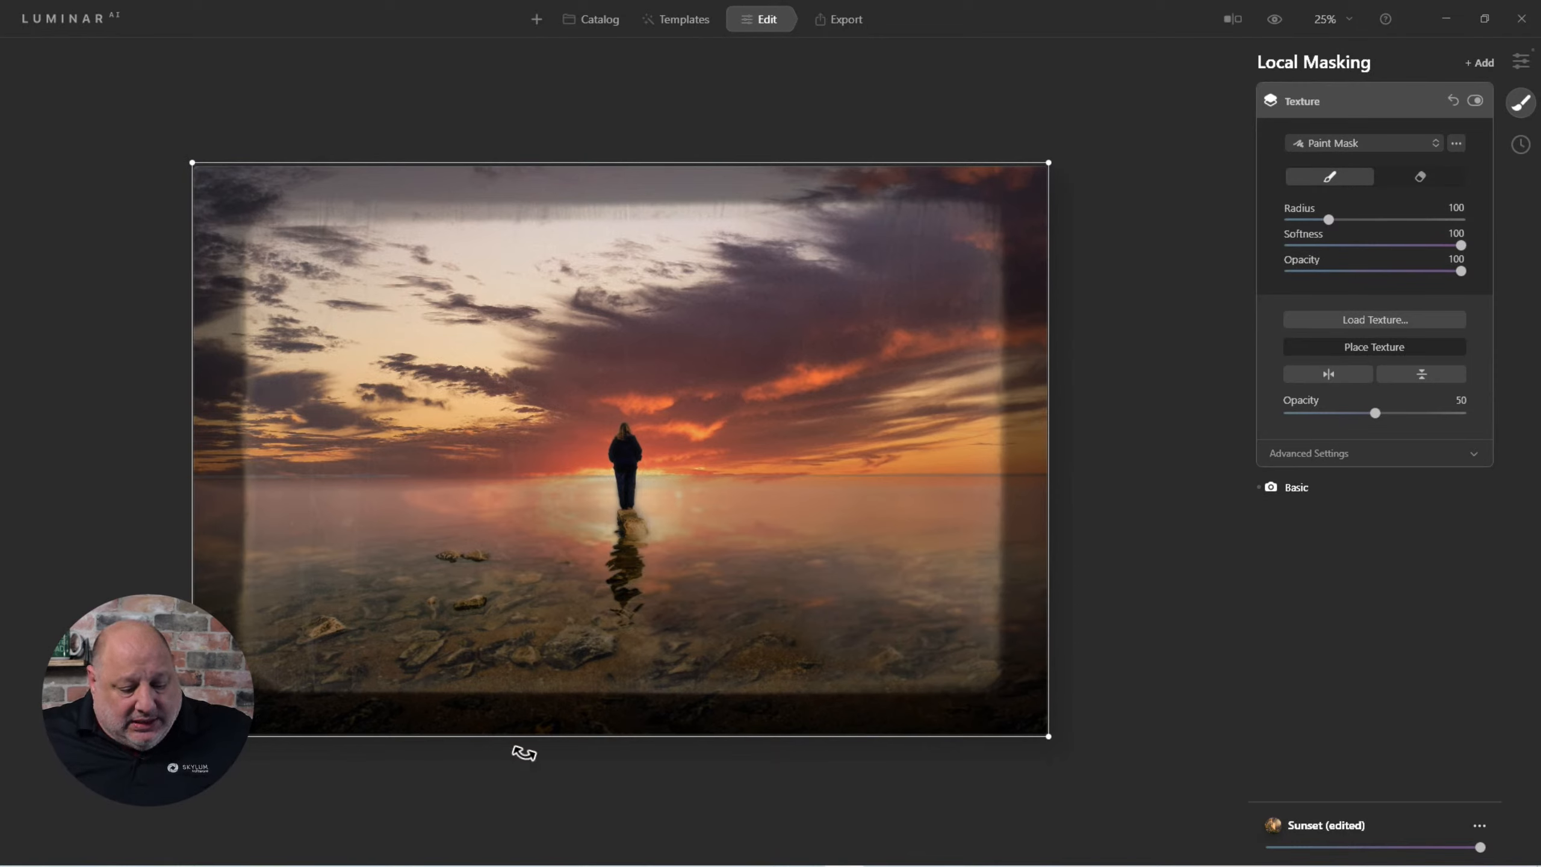
mouse_move(594, 723)
left_mouse_down()
mouse_move(584, 753)
mouse_move(586, 732)
left_mouse_up()
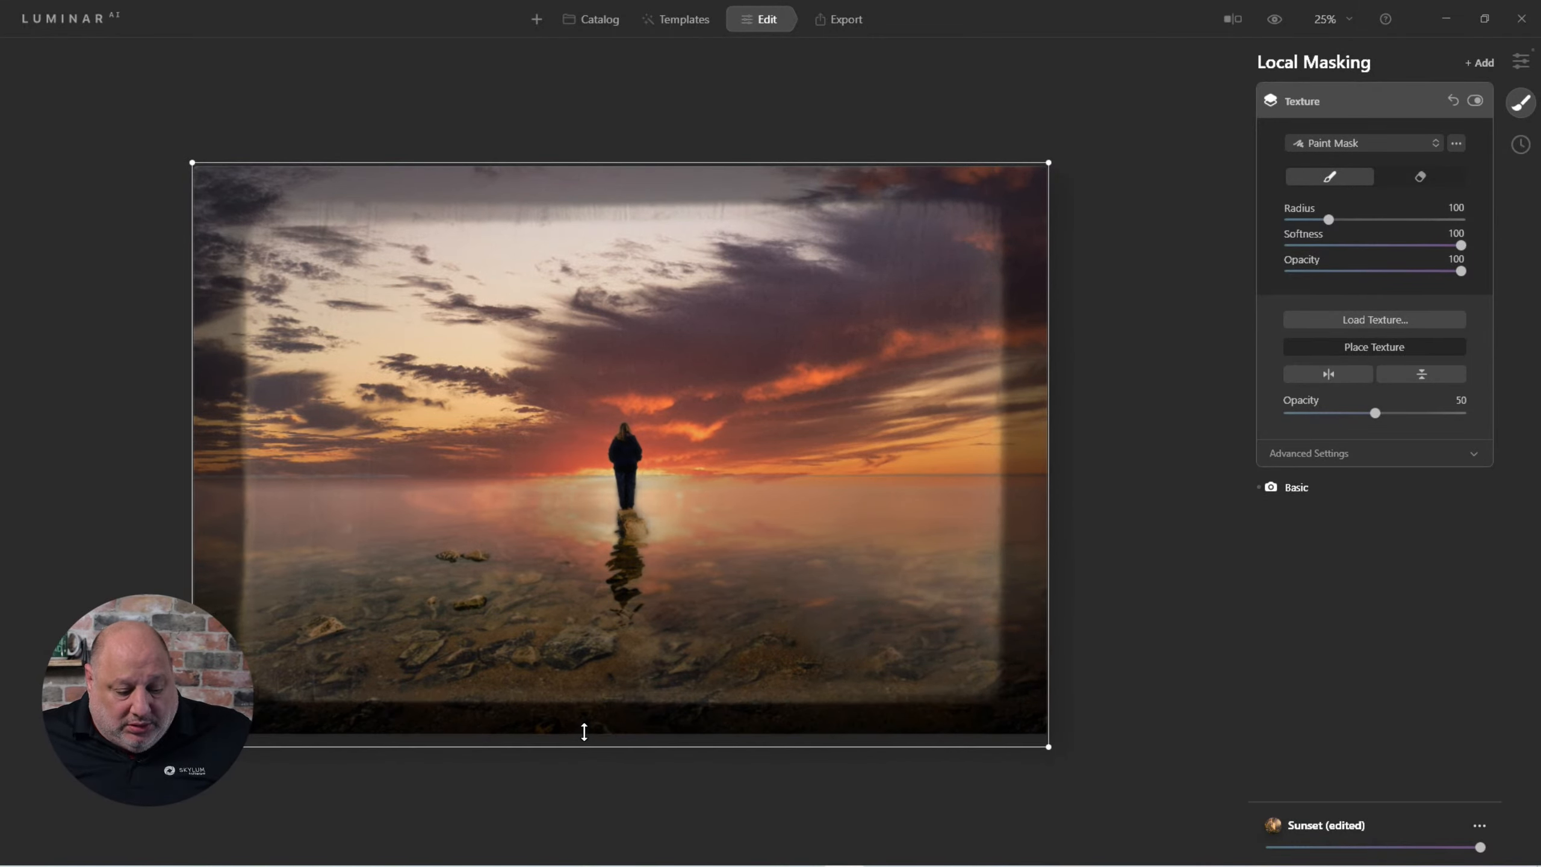
mouse_move(1044, 739)
left_mouse_down()
mouse_move(950, 655)
mouse_move(955, 682)
mouse_move(1047, 764)
left_mouse_up()
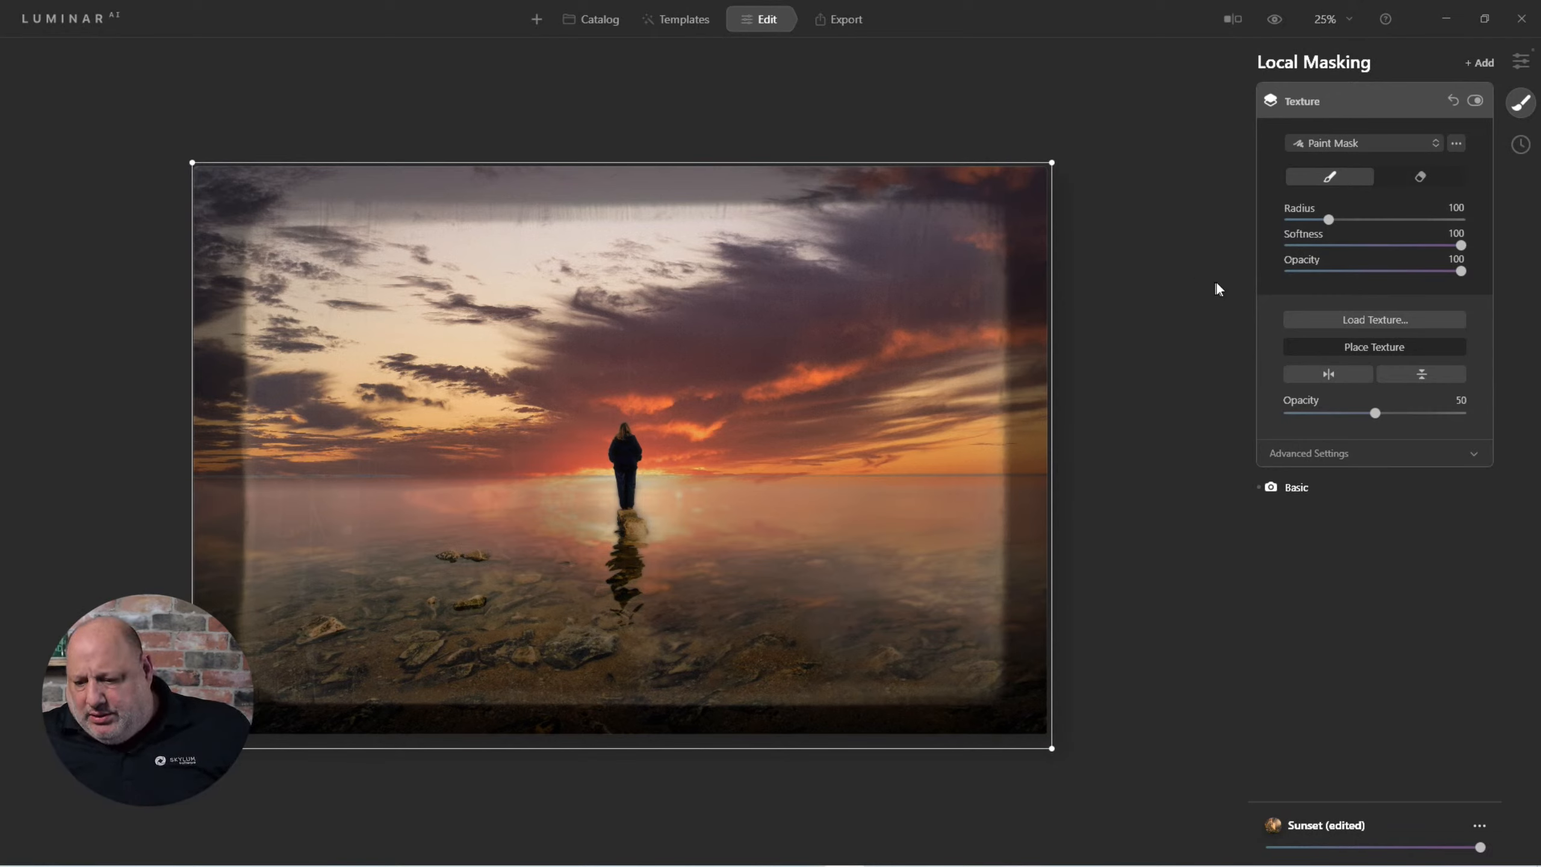
left_click(1359, 345)
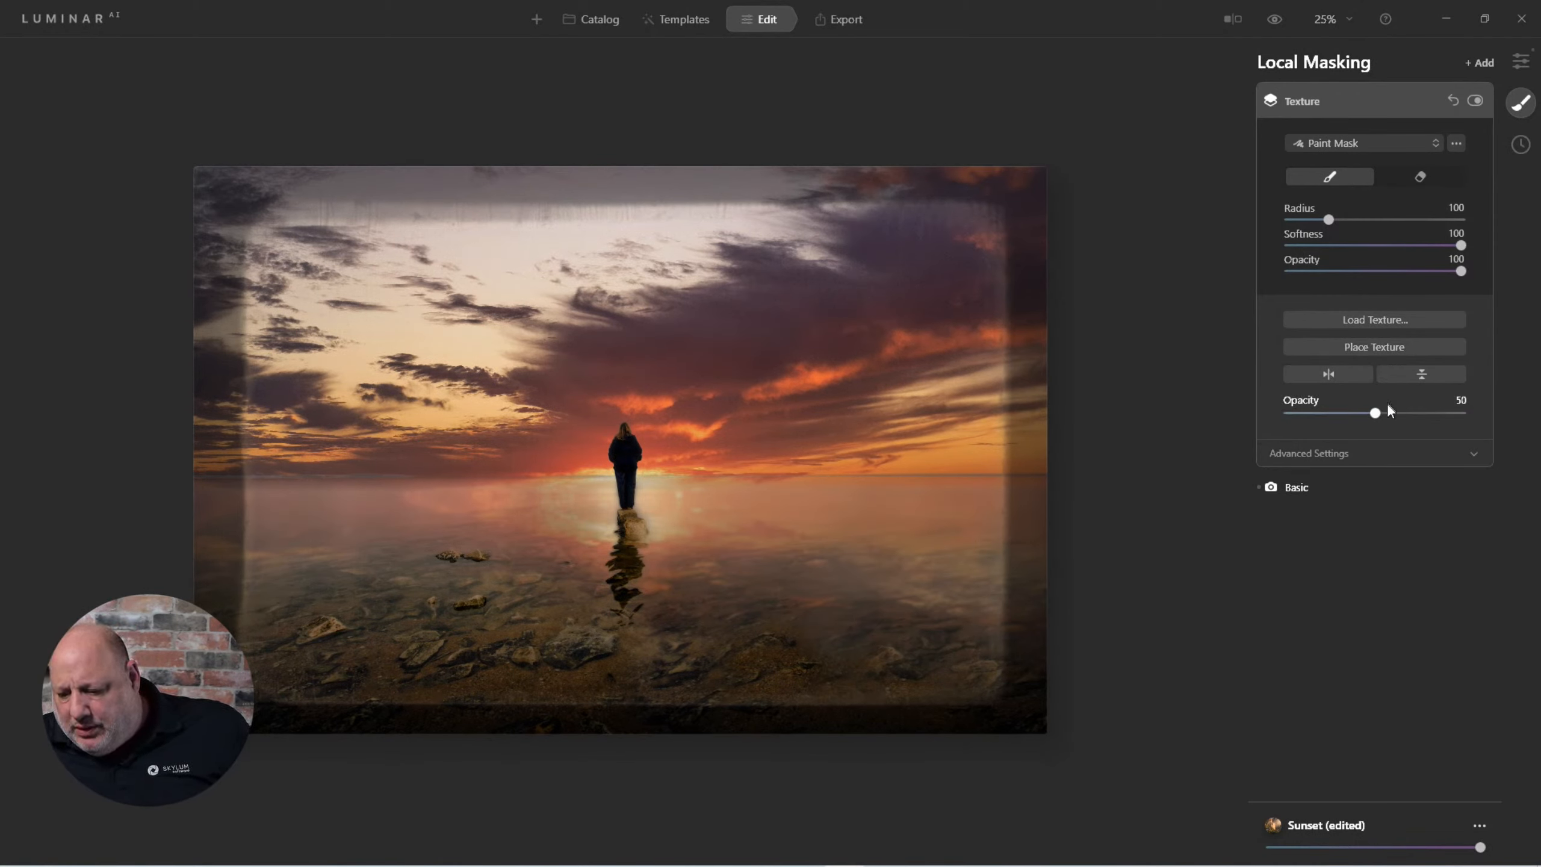
Set the frame texture's Opacity to 82 and its blend mode to Difference
left_click_drag(1375, 413, 1433, 415)
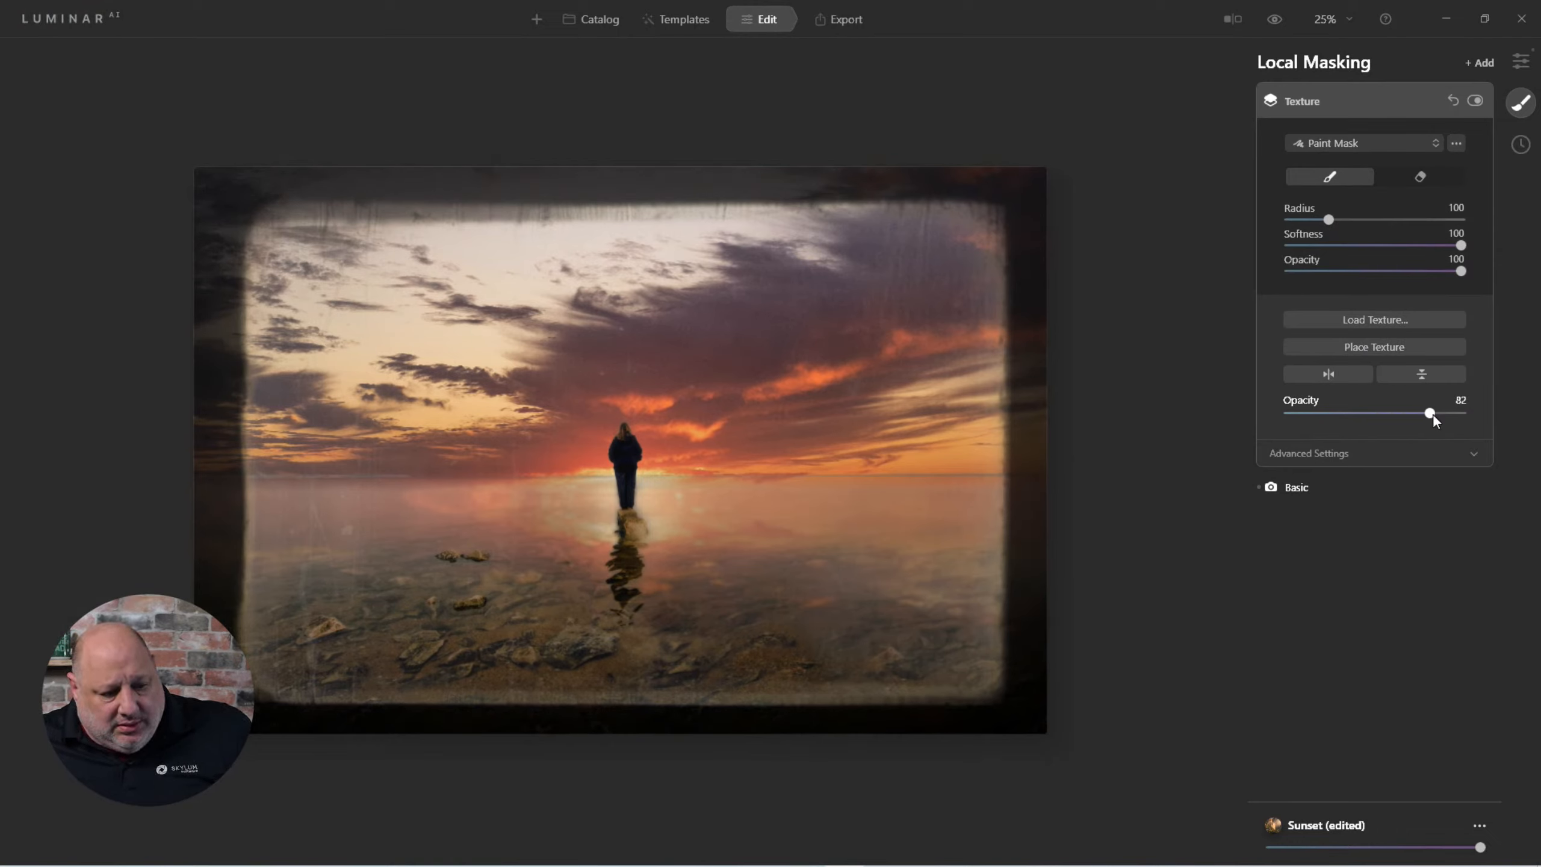
left_click(1312, 450)
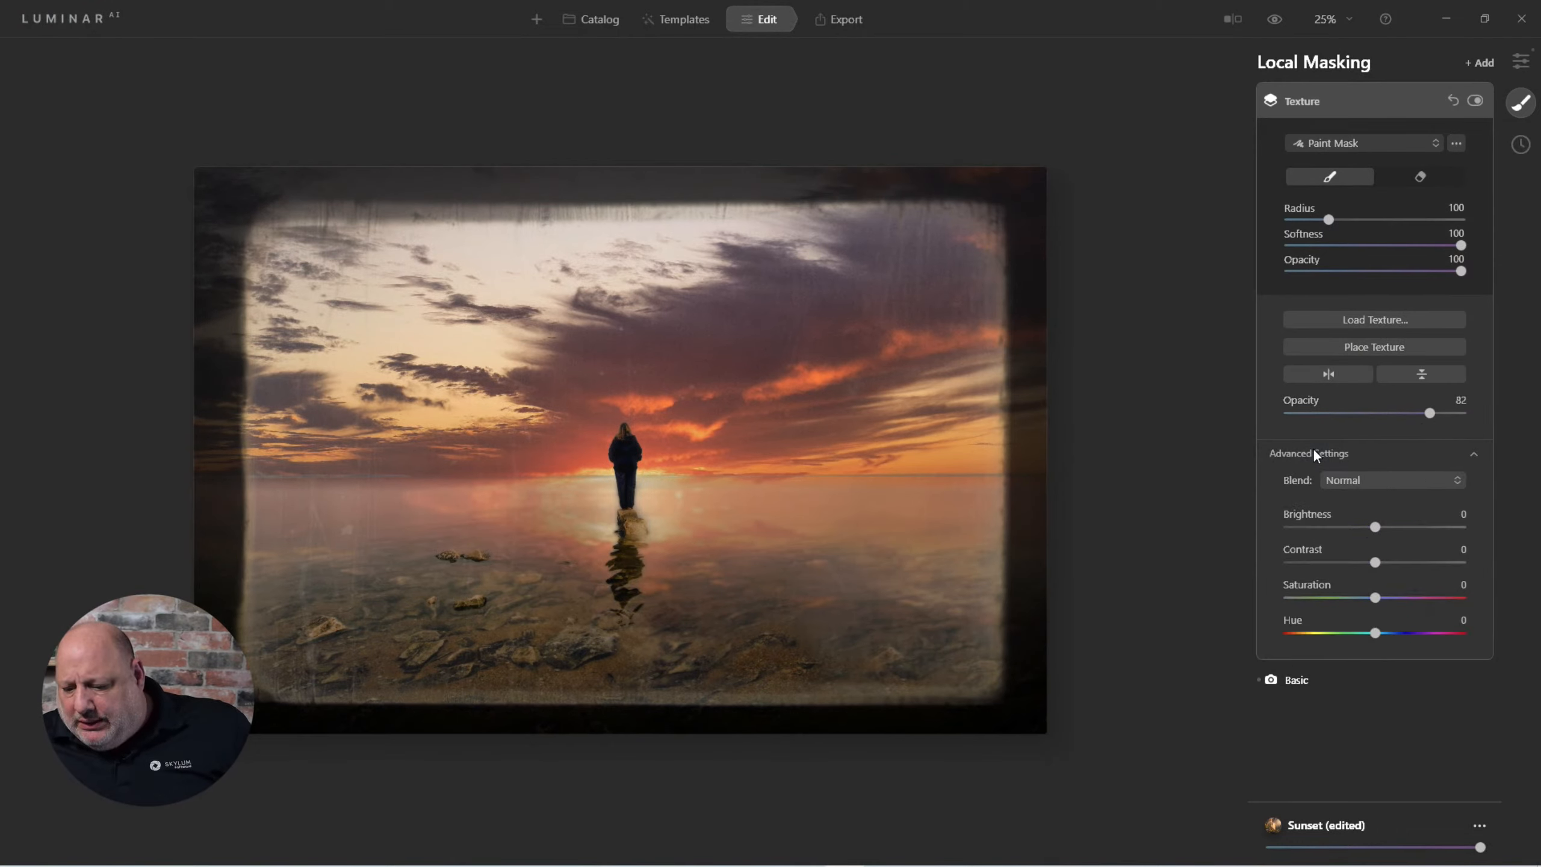
left_click(1371, 475)
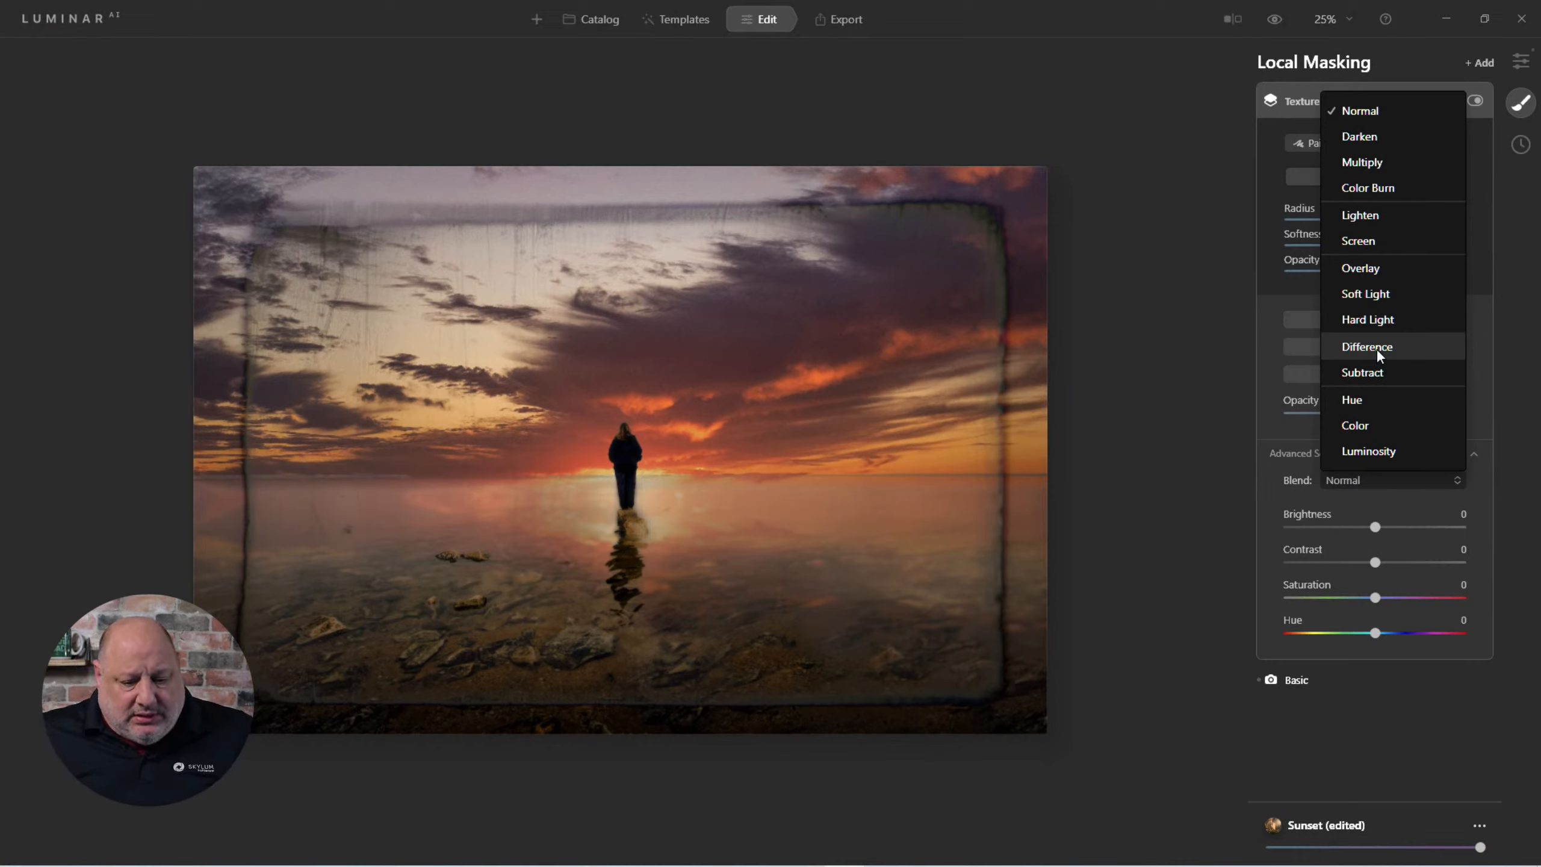
left_click(1378, 351)
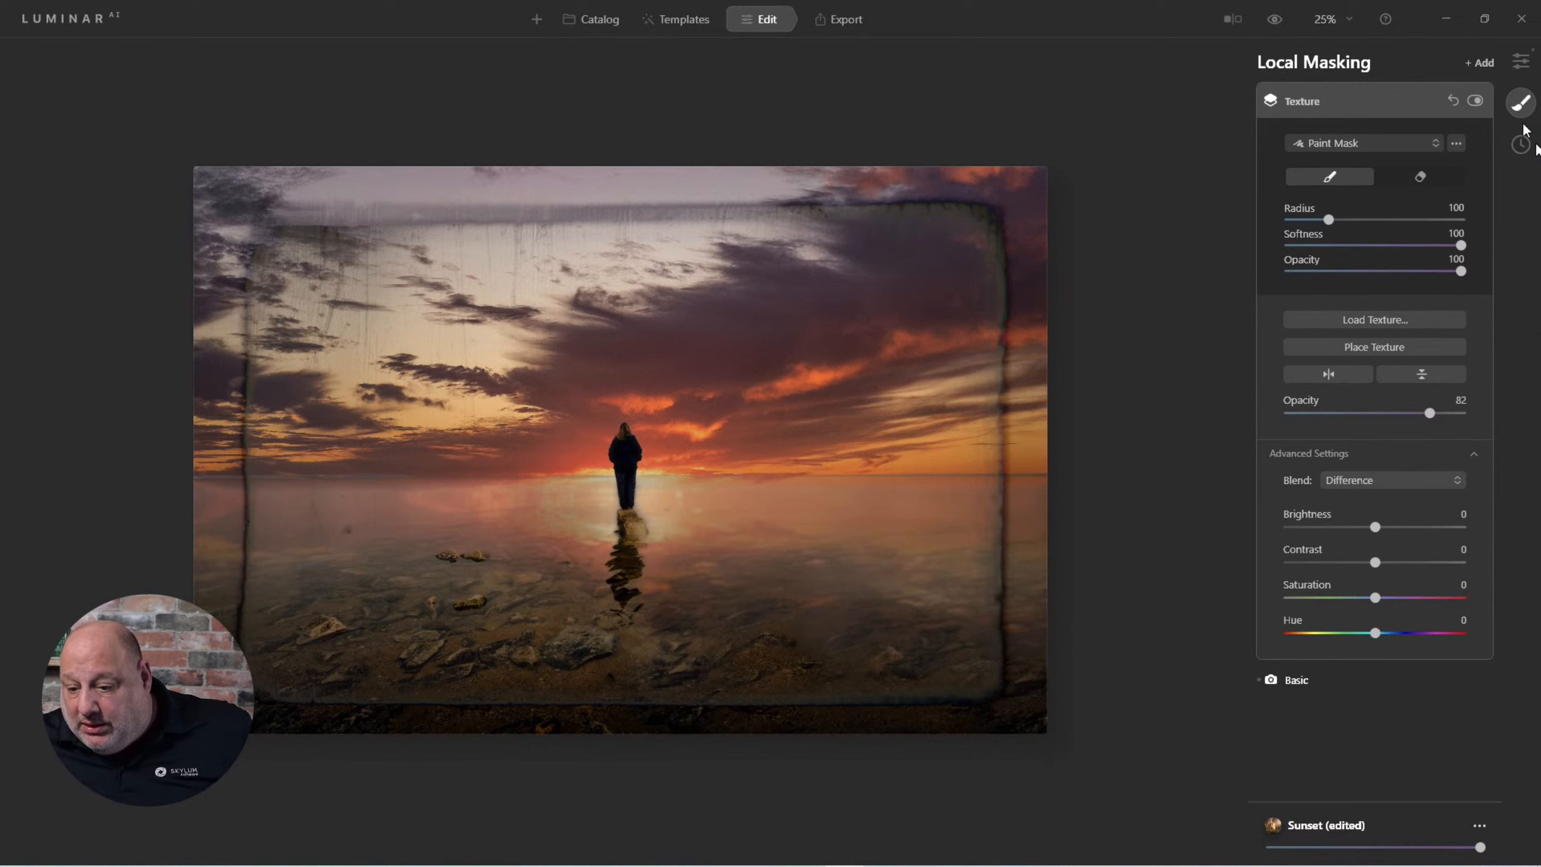
Add a second Texture adjustment, compare the photo with the frame texture off and on, and reopen the new adjustment
left_click(1482, 64)
left_click(1469, 111)
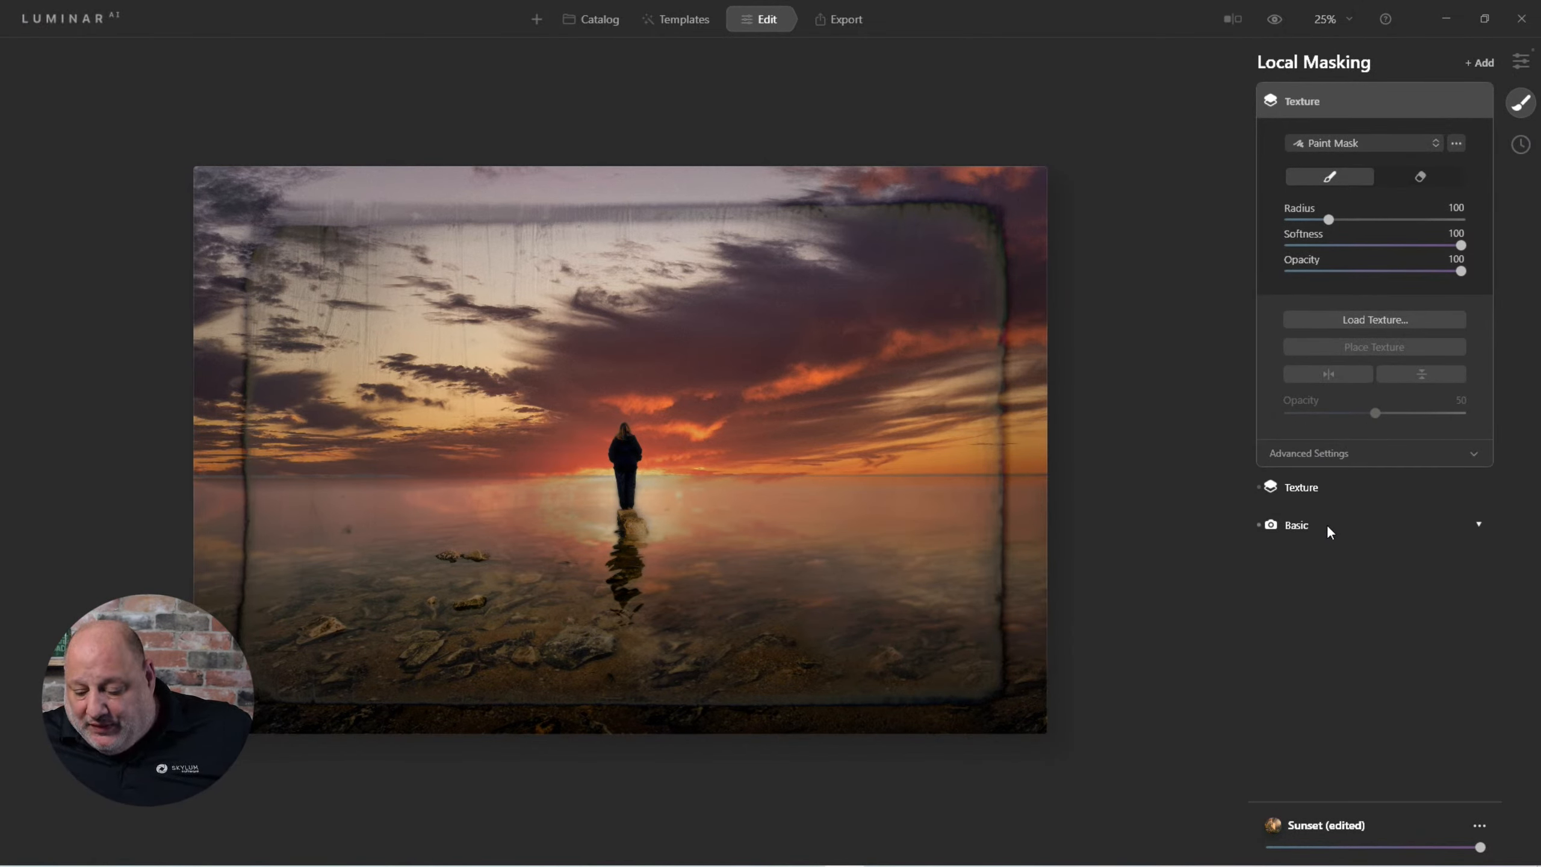
left_click(1300, 488)
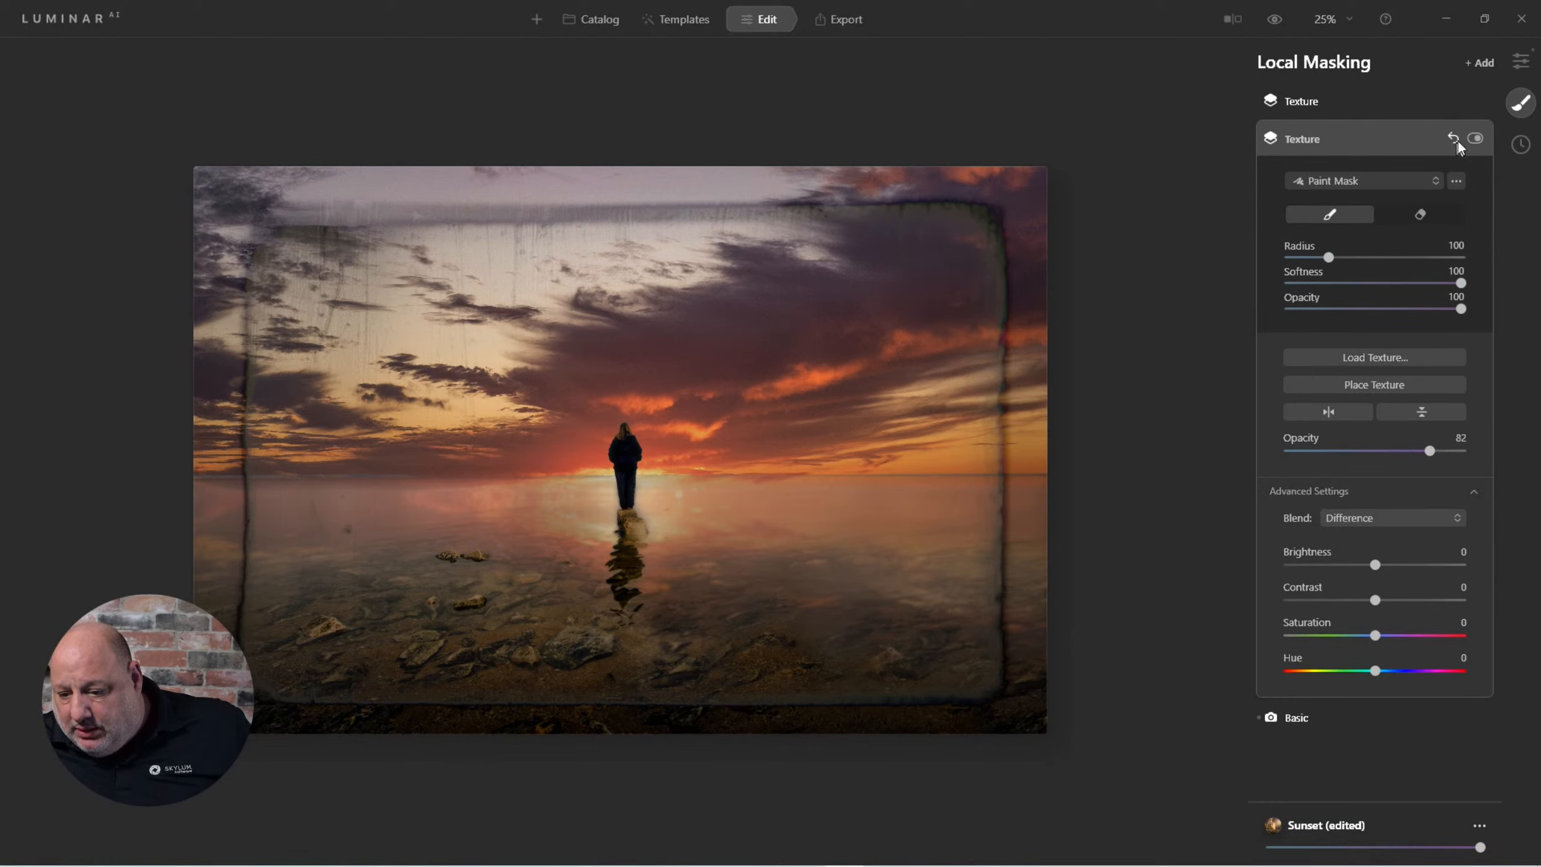
left_click(1475, 140)
left_click(1475, 140)
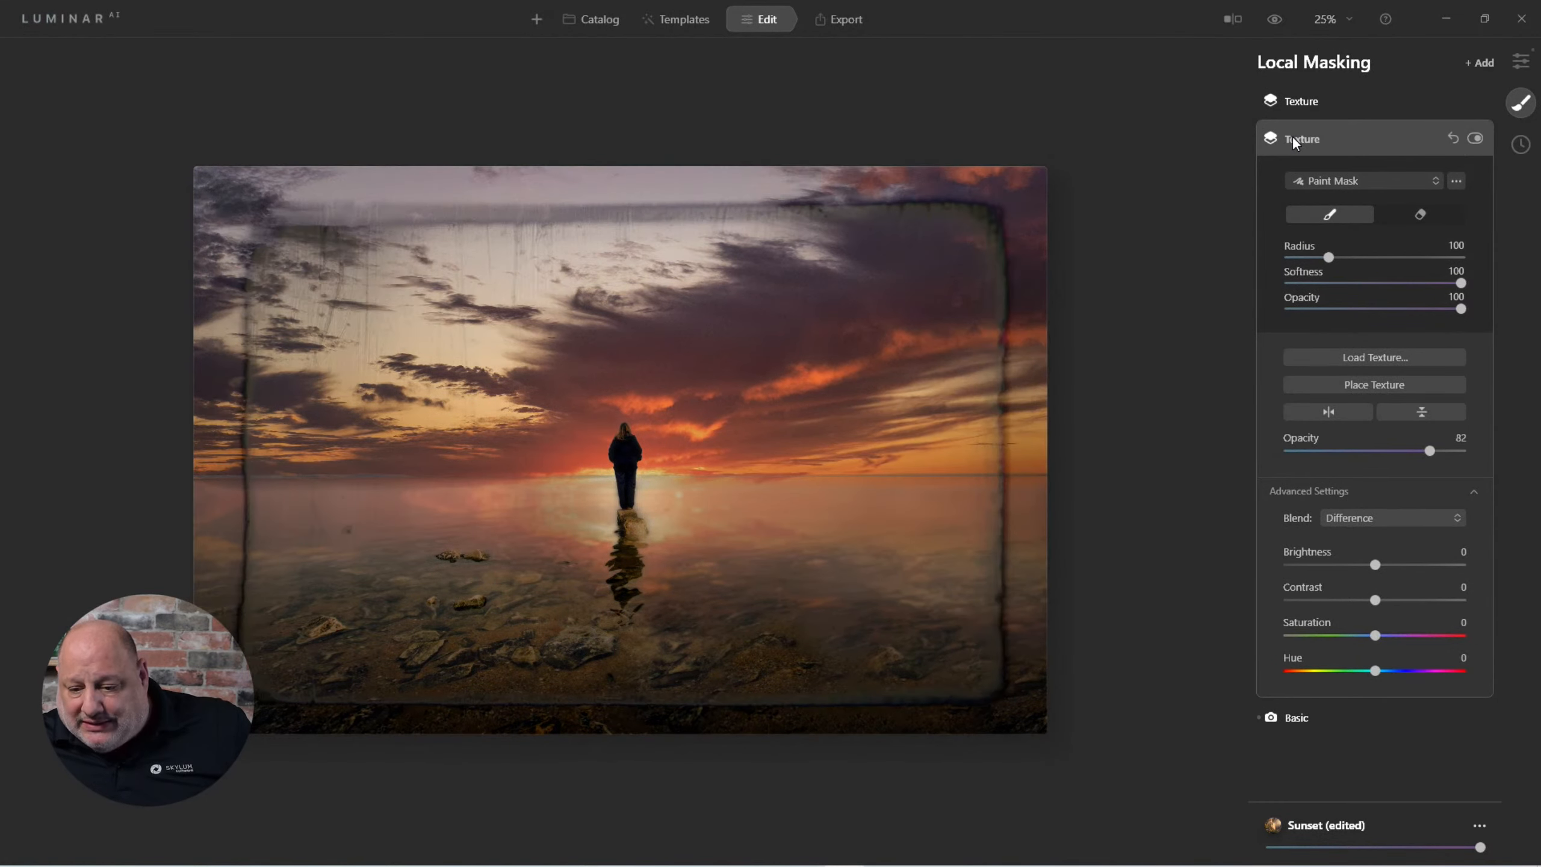
left_click(1293, 137)
left_click(1315, 98)
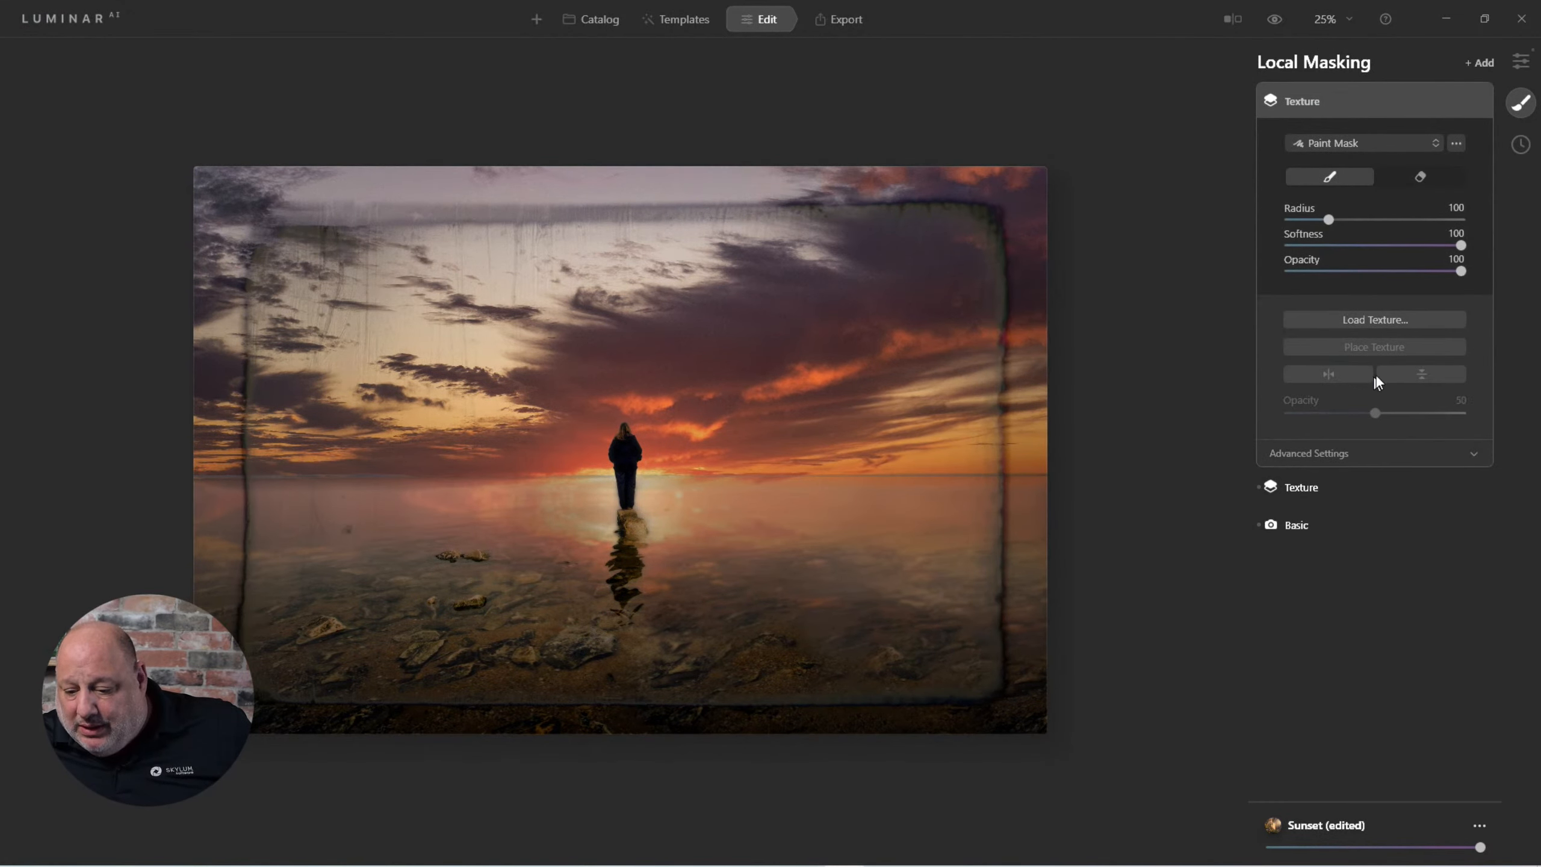
Load the black signature PNG from the Signature folder inside _Assets into the new Texture adjustment
left_click(1379, 319)
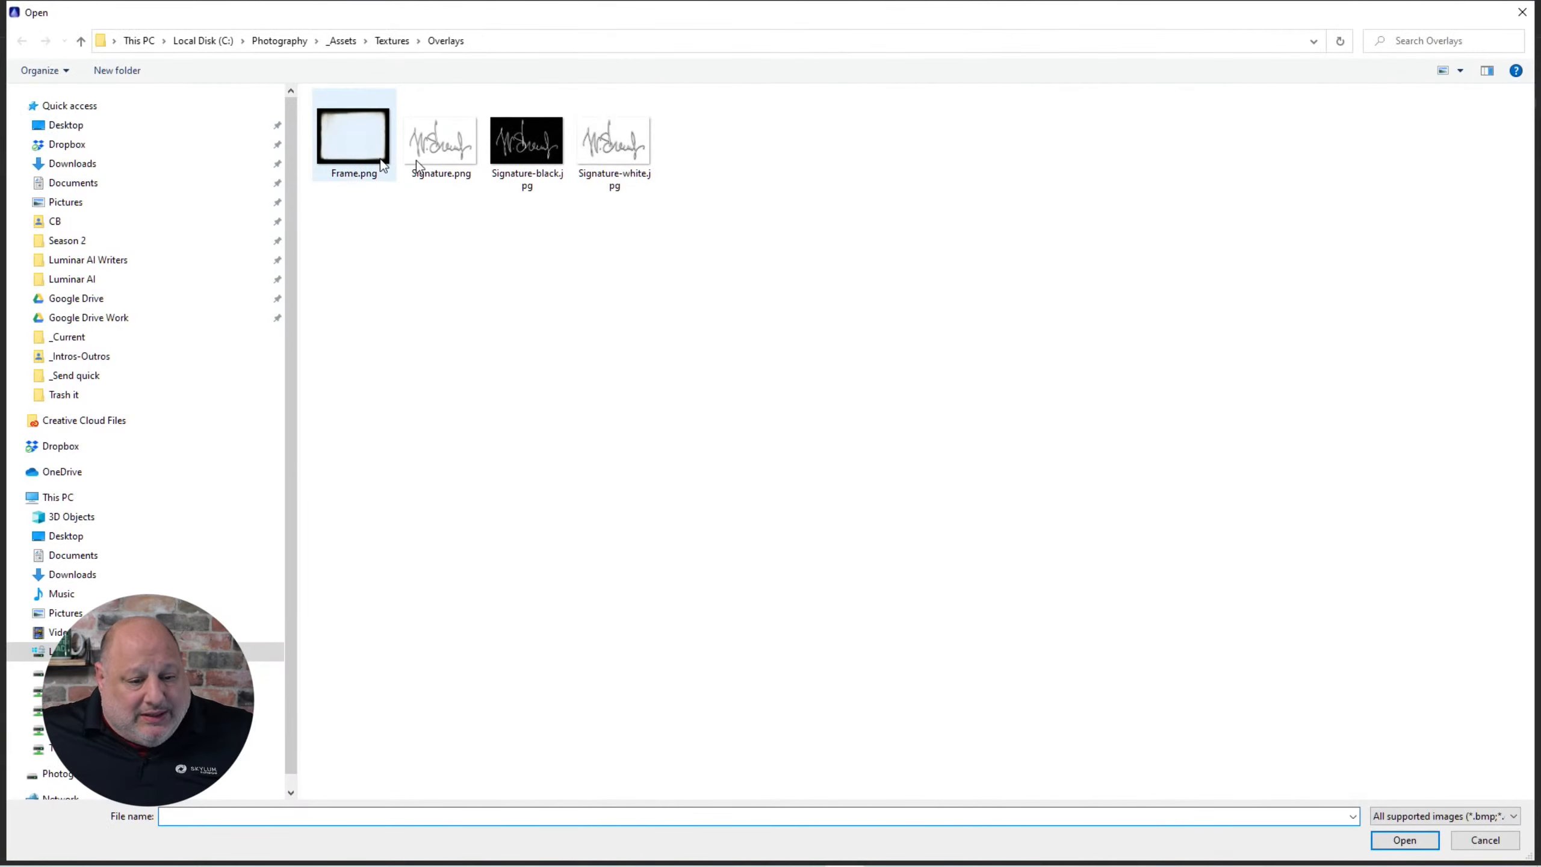
left_click(342, 41)
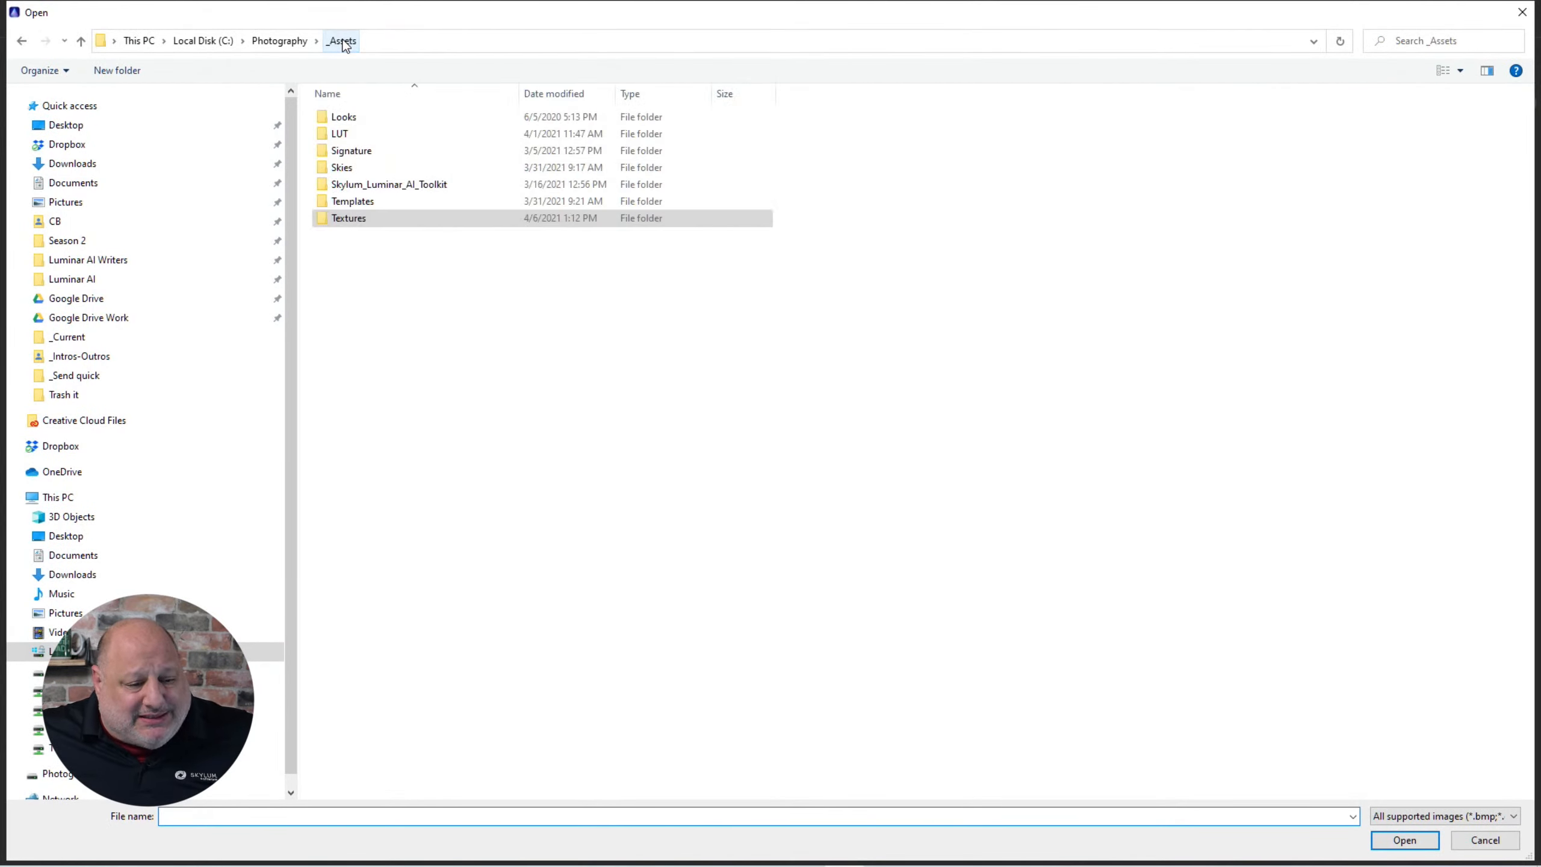
double_click(375, 151)
left_click(348, 136)
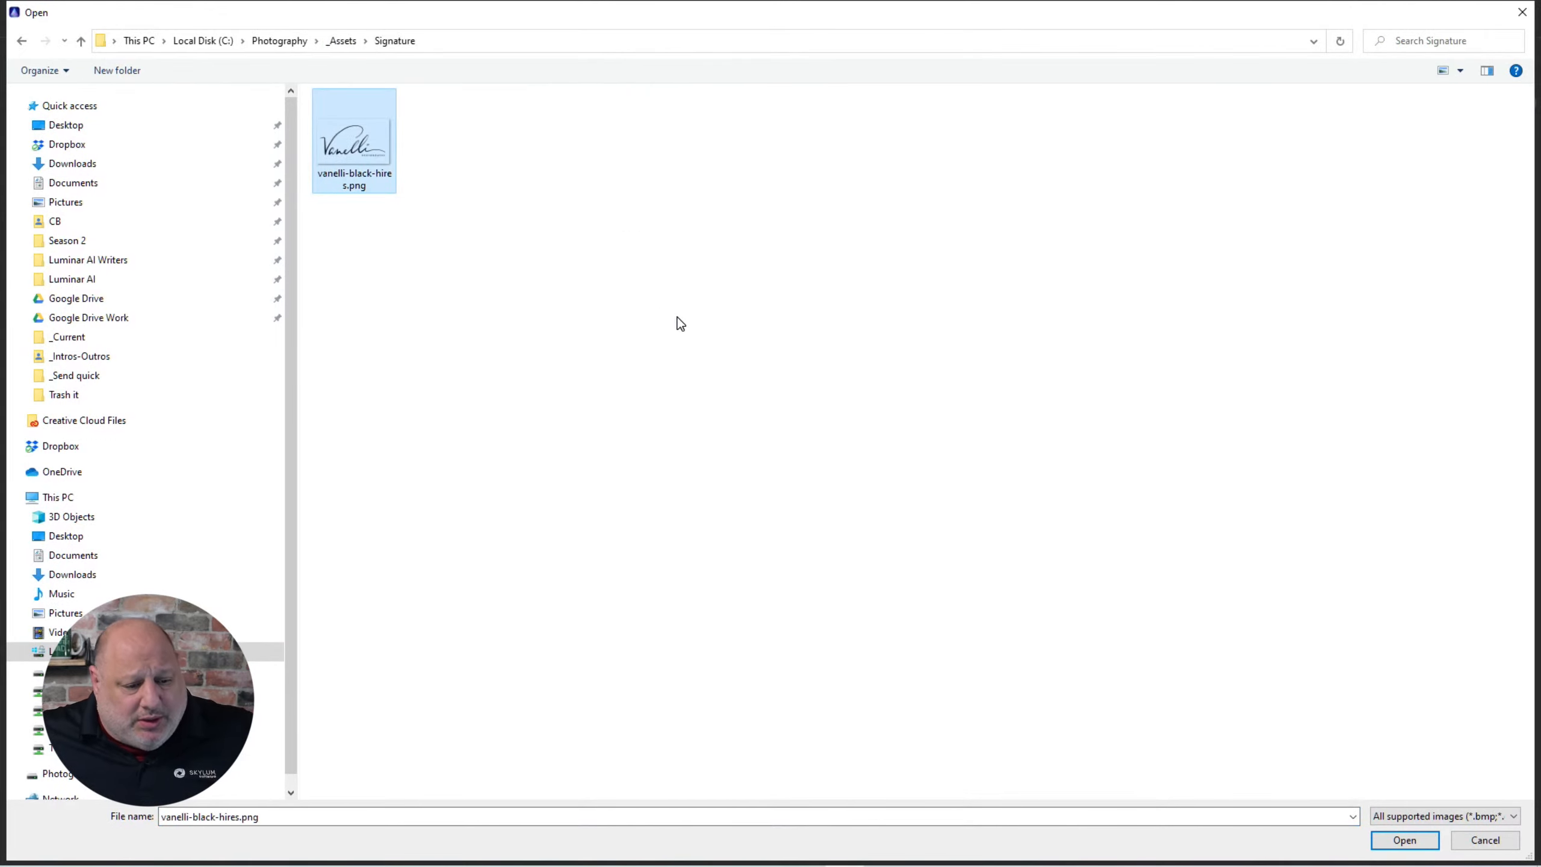
left_click(1412, 842)
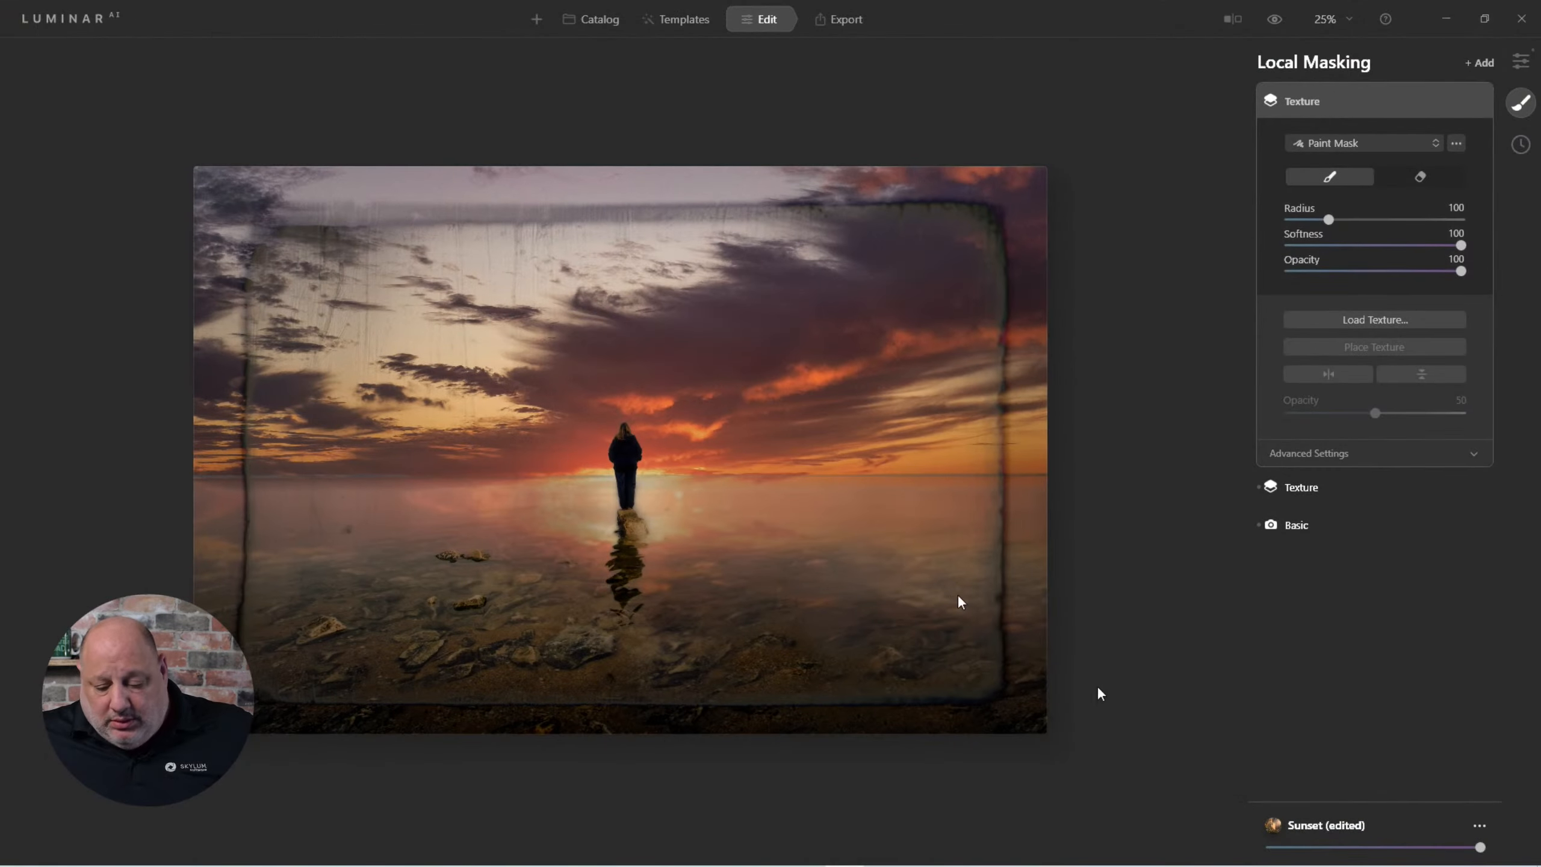
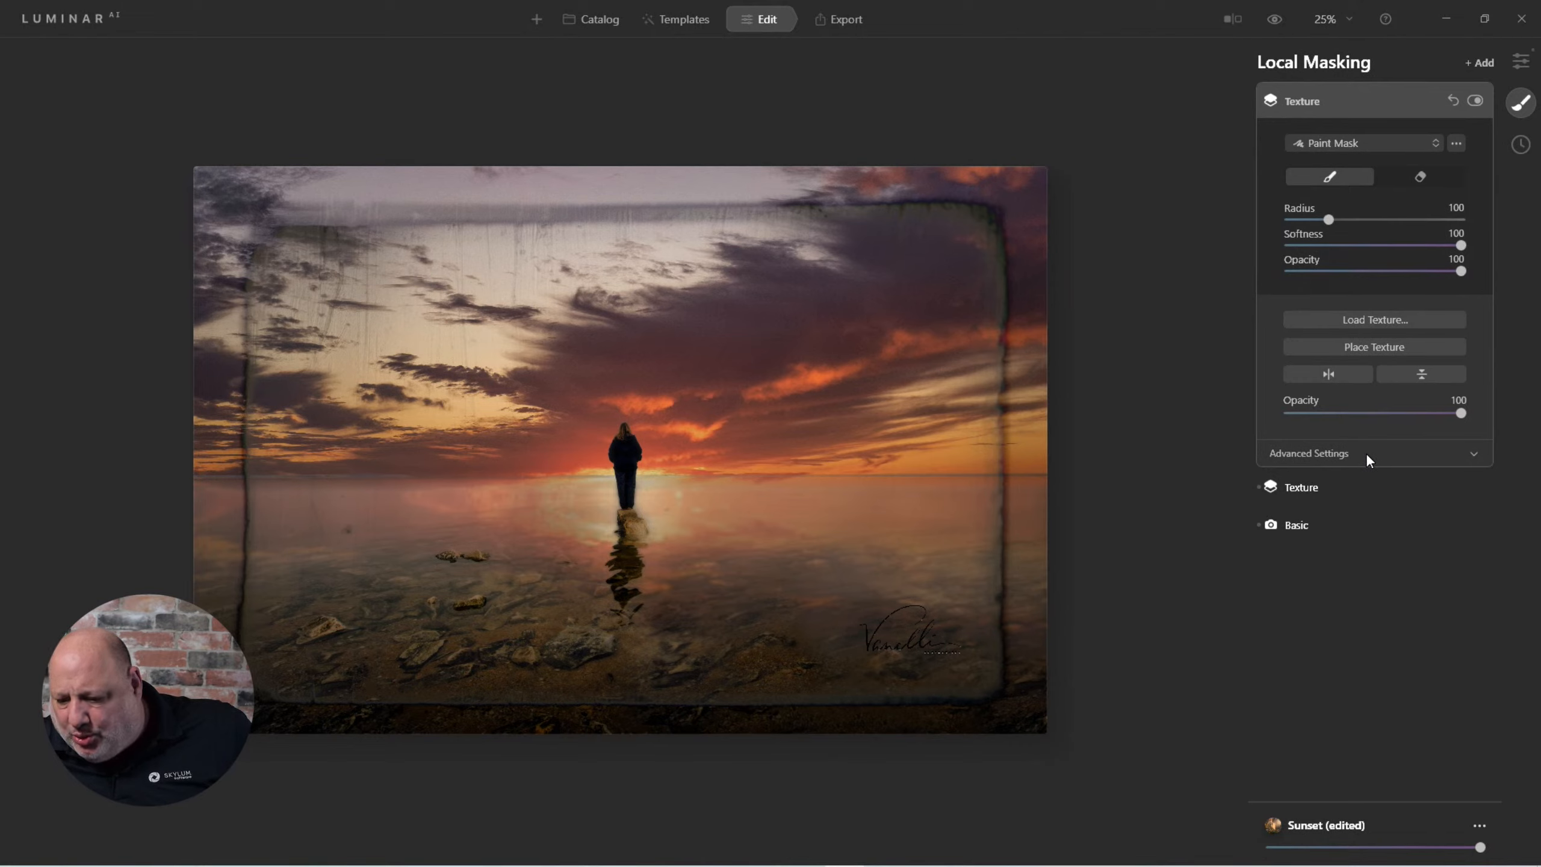
Set the signature texture's Brightness to 5 in its advanced settings
left_click(1330, 453)
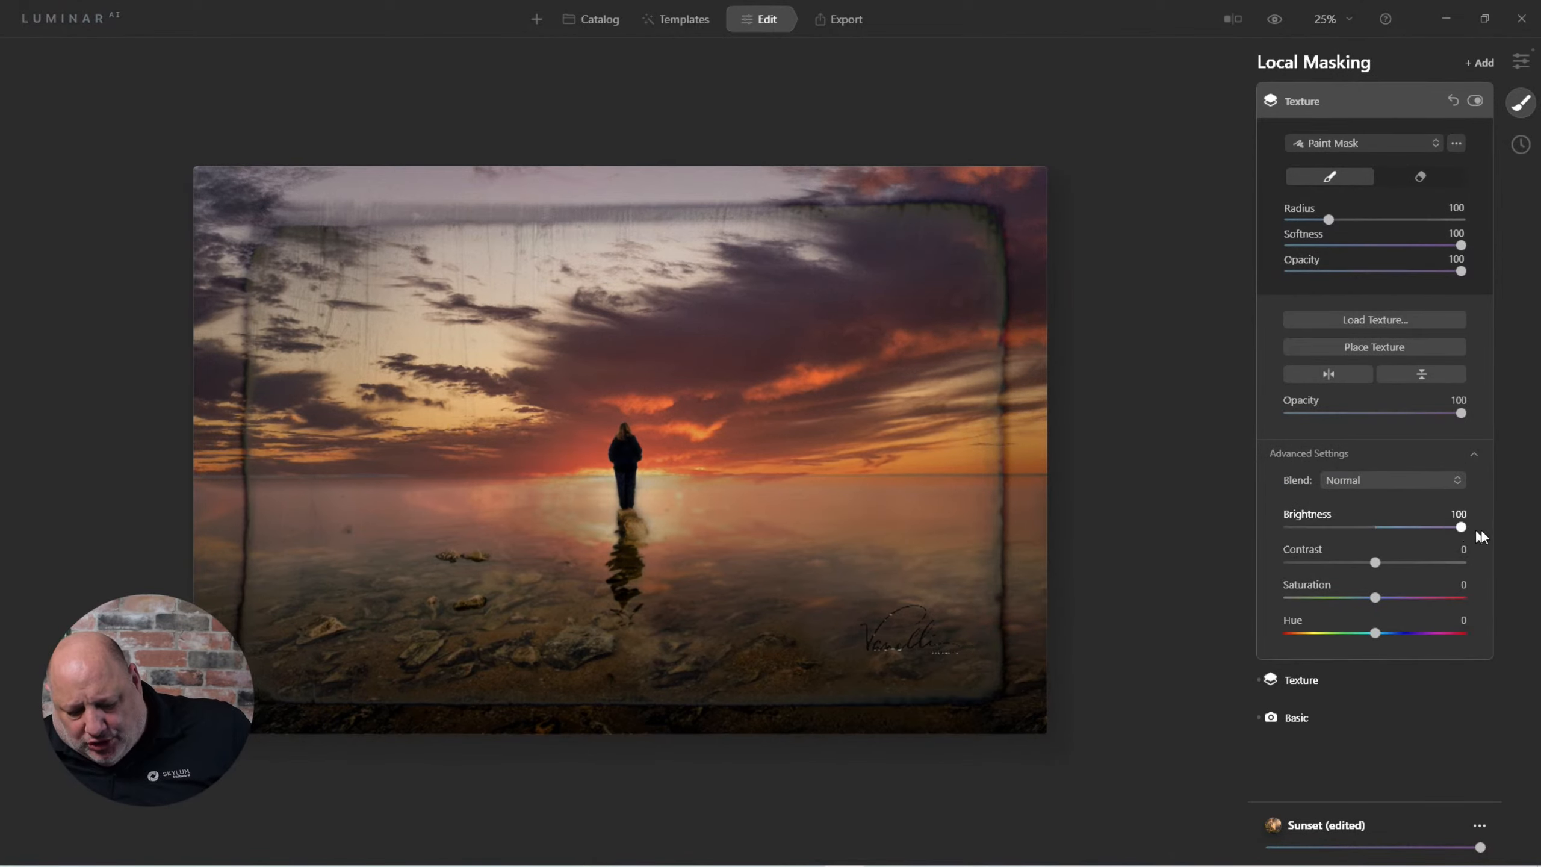
left_click_drag(1461, 527, 1380, 526)
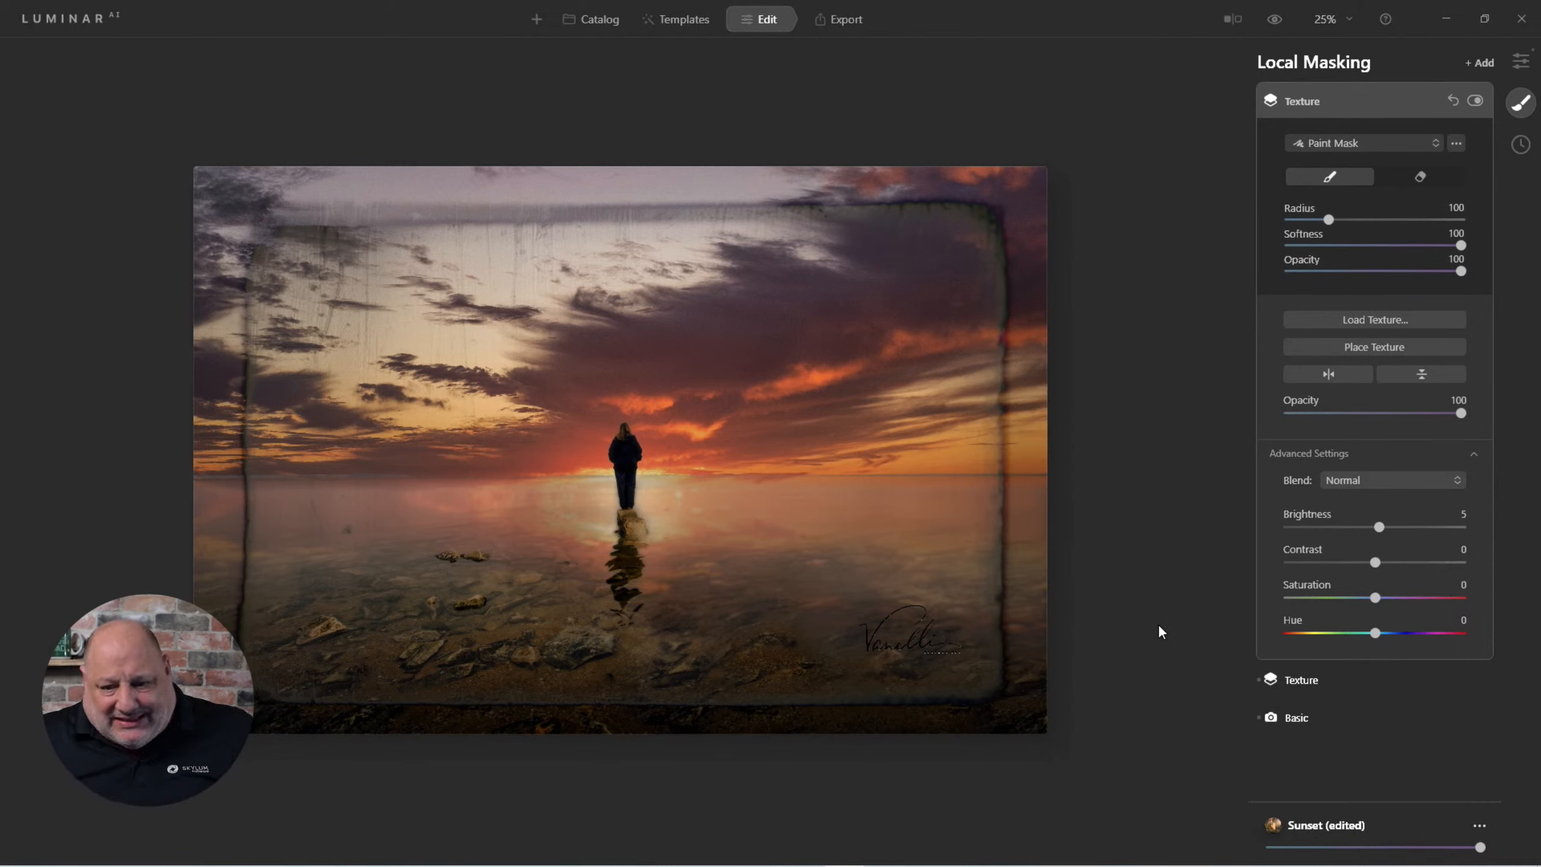
Open the photo of the woman standing on the rocks from the Sky Replacement album for editing
left_click(582, 24)
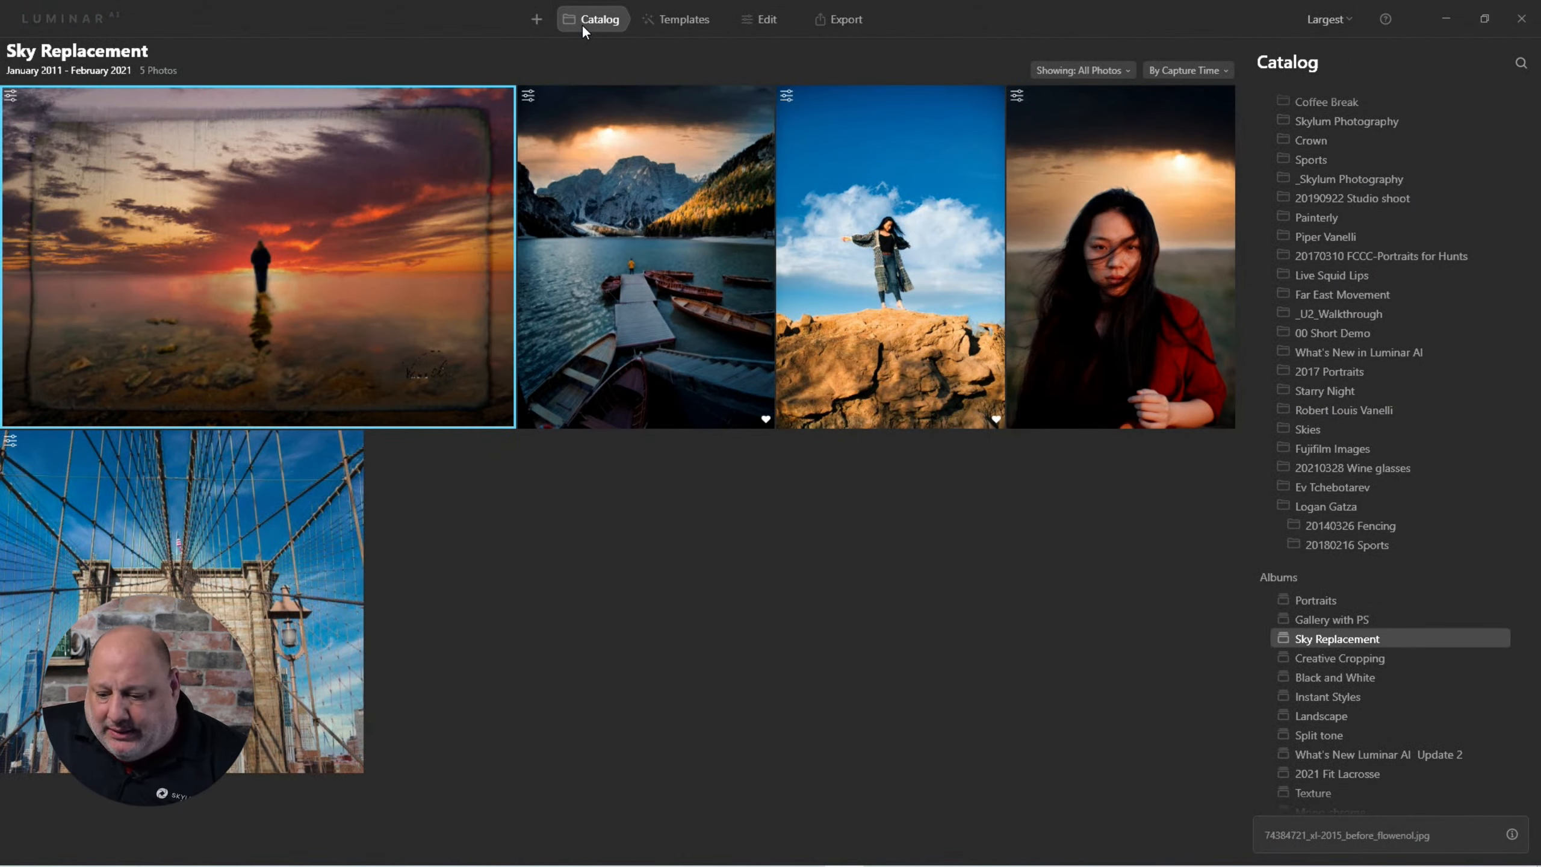
double_click(904, 228)
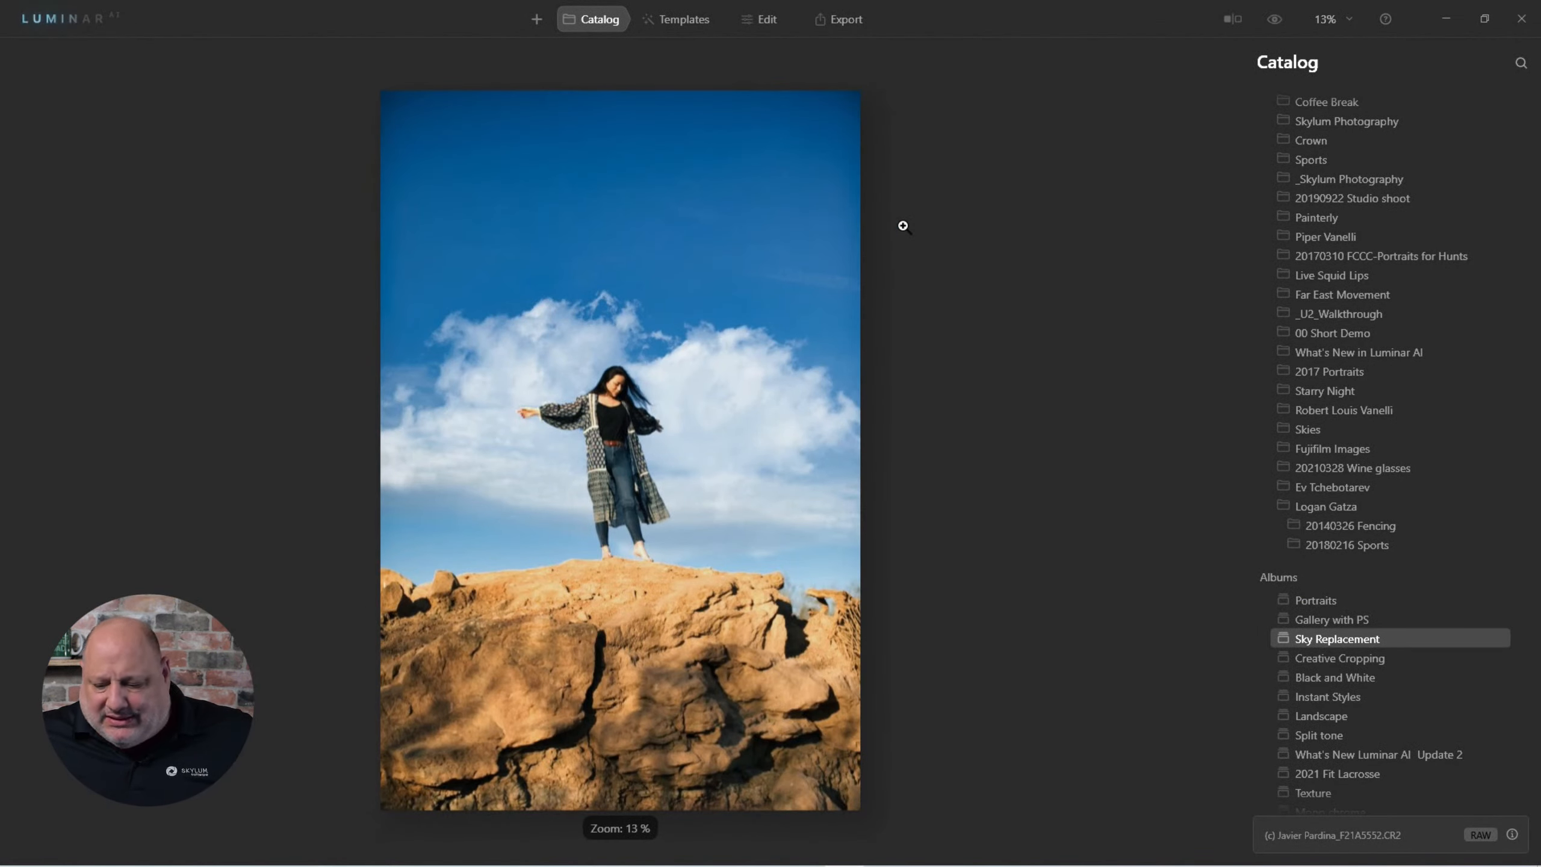
left_click(768, 24)
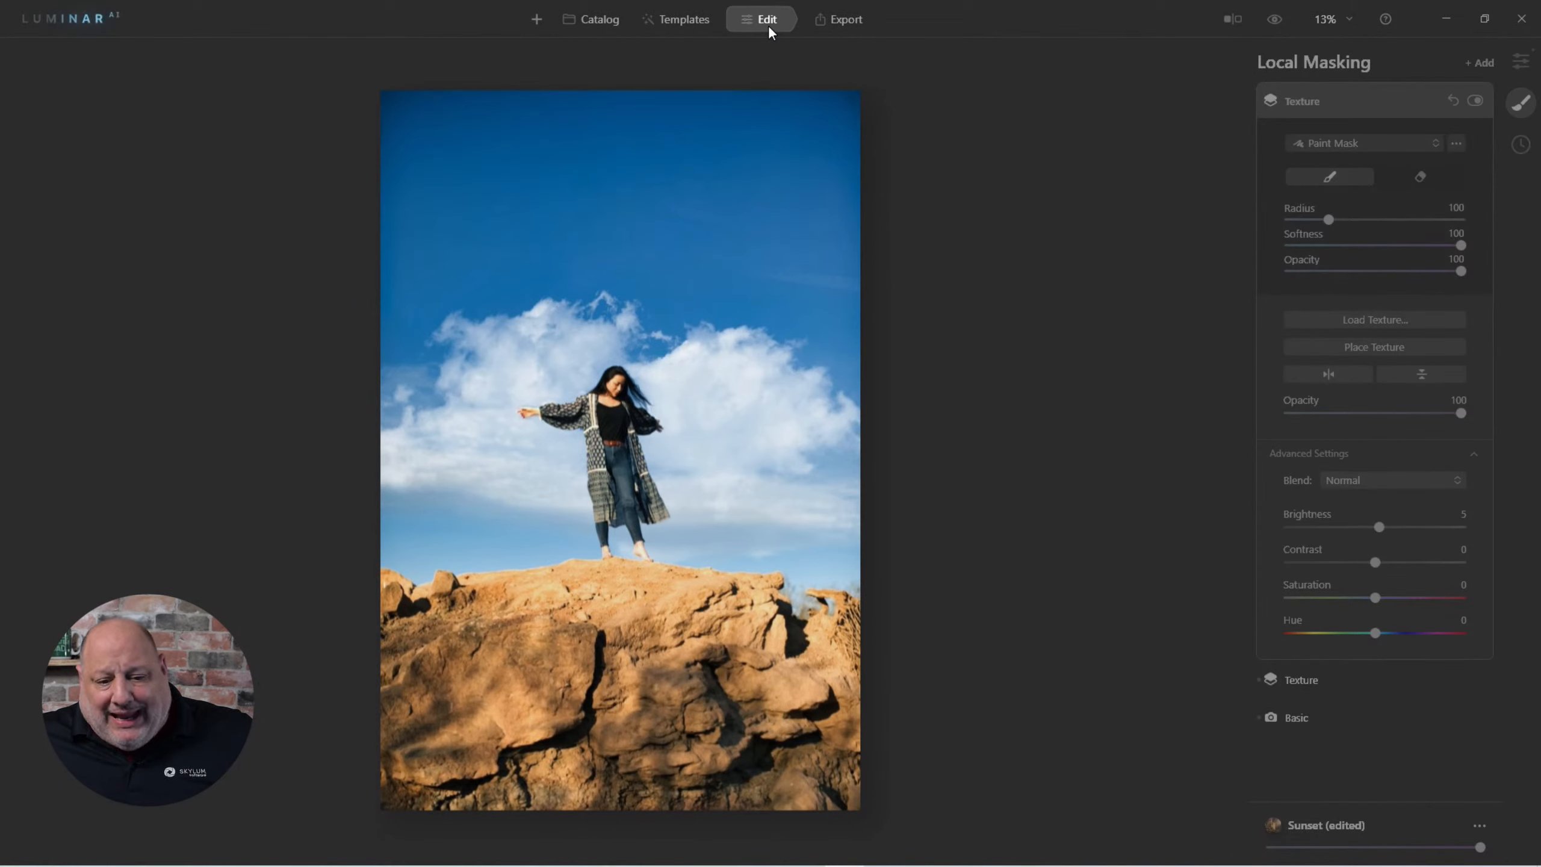
Apply the Fast Fix template from the suggested Scenery collection and compare the photo with its original
left_click(677, 19)
left_click(1265, 58)
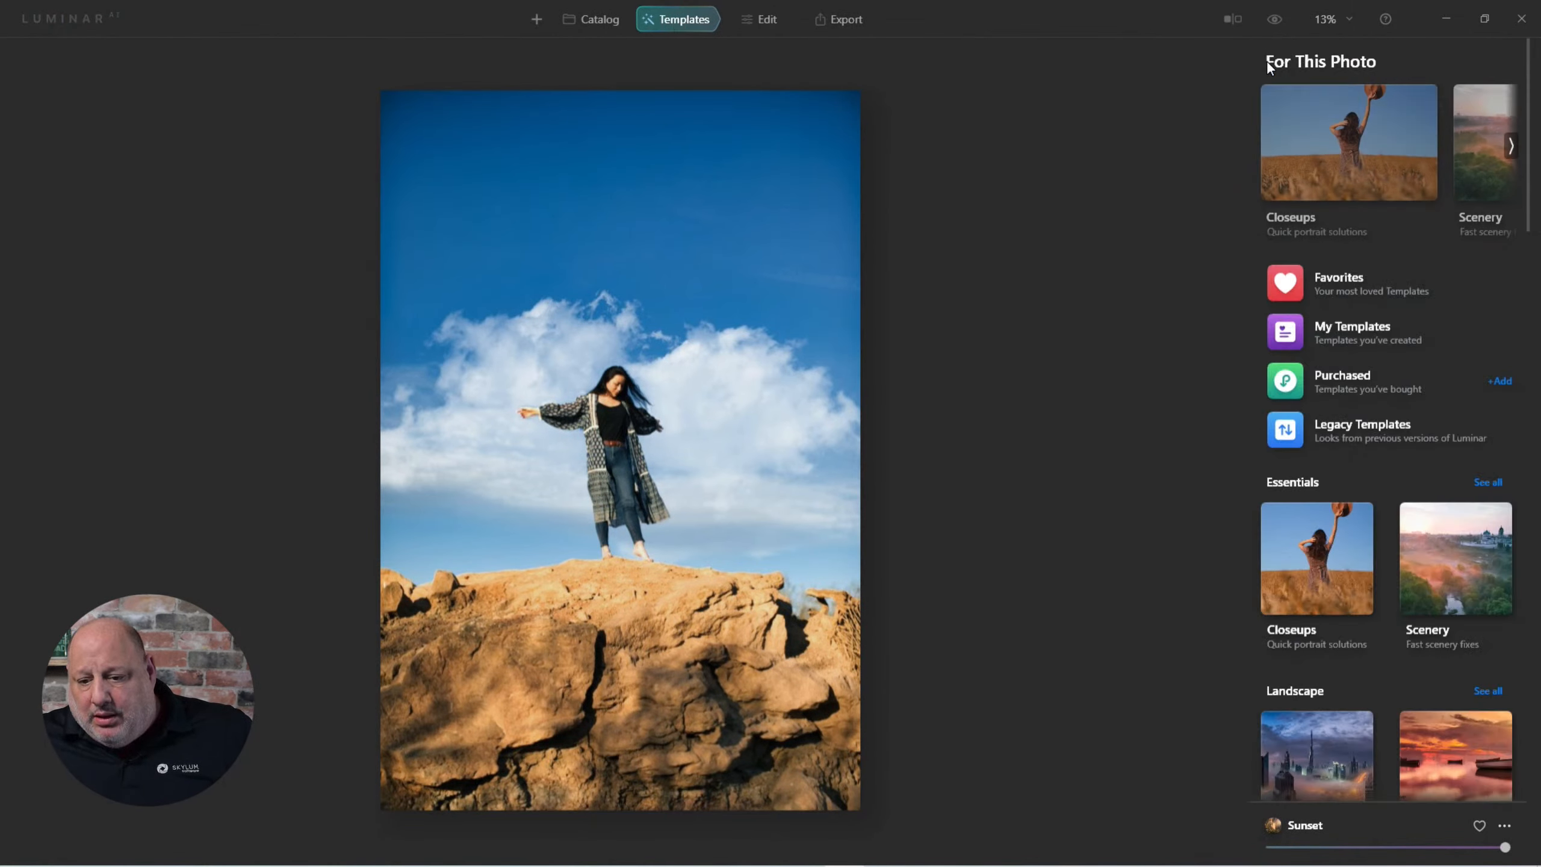
left_click(1511, 147)
left_click(1393, 155)
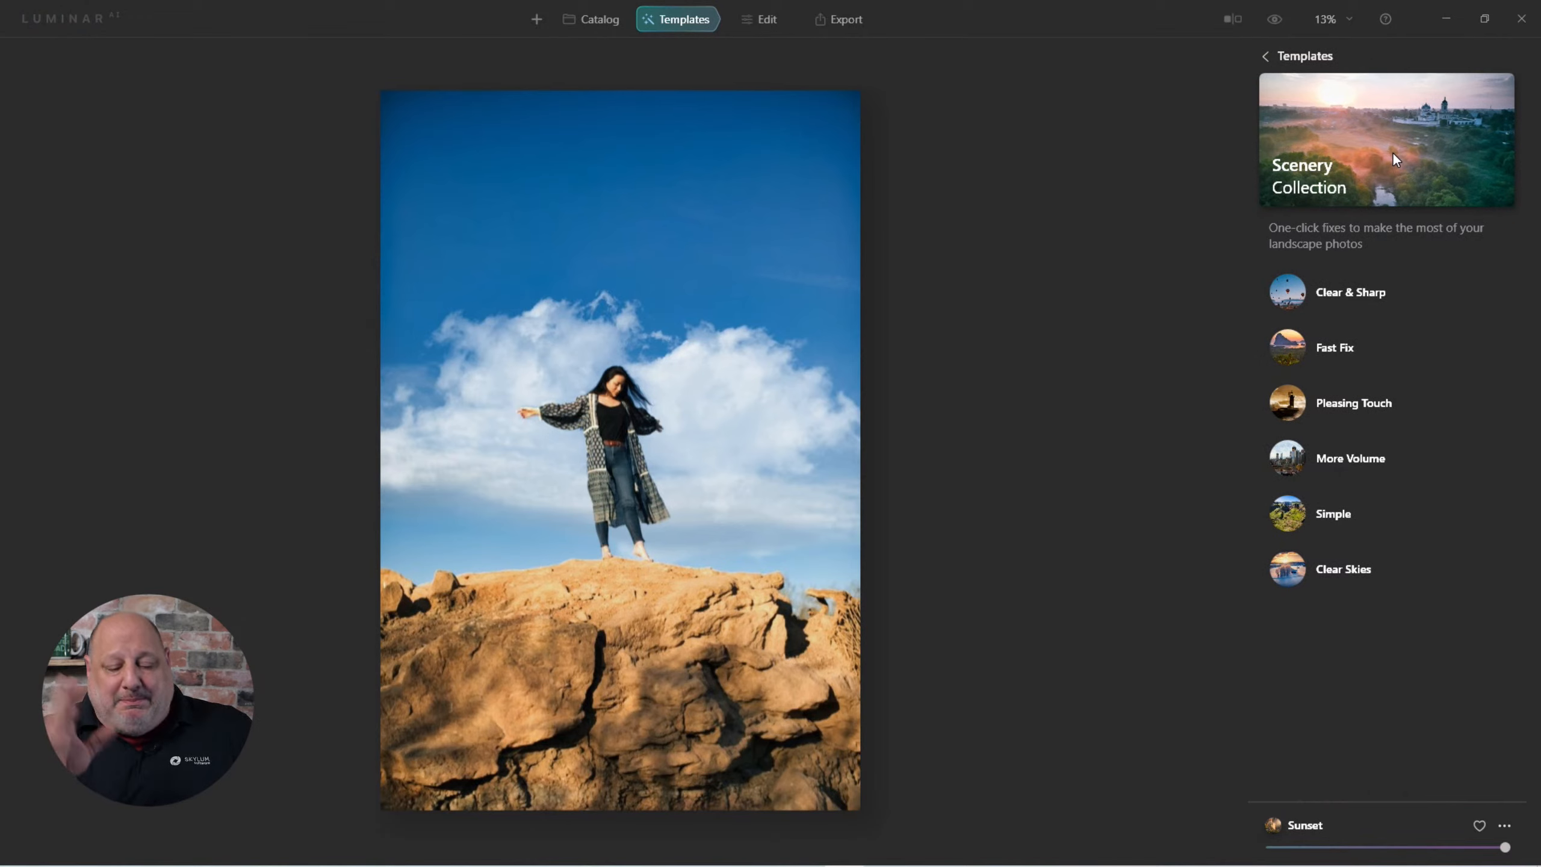
left_click(1298, 347)
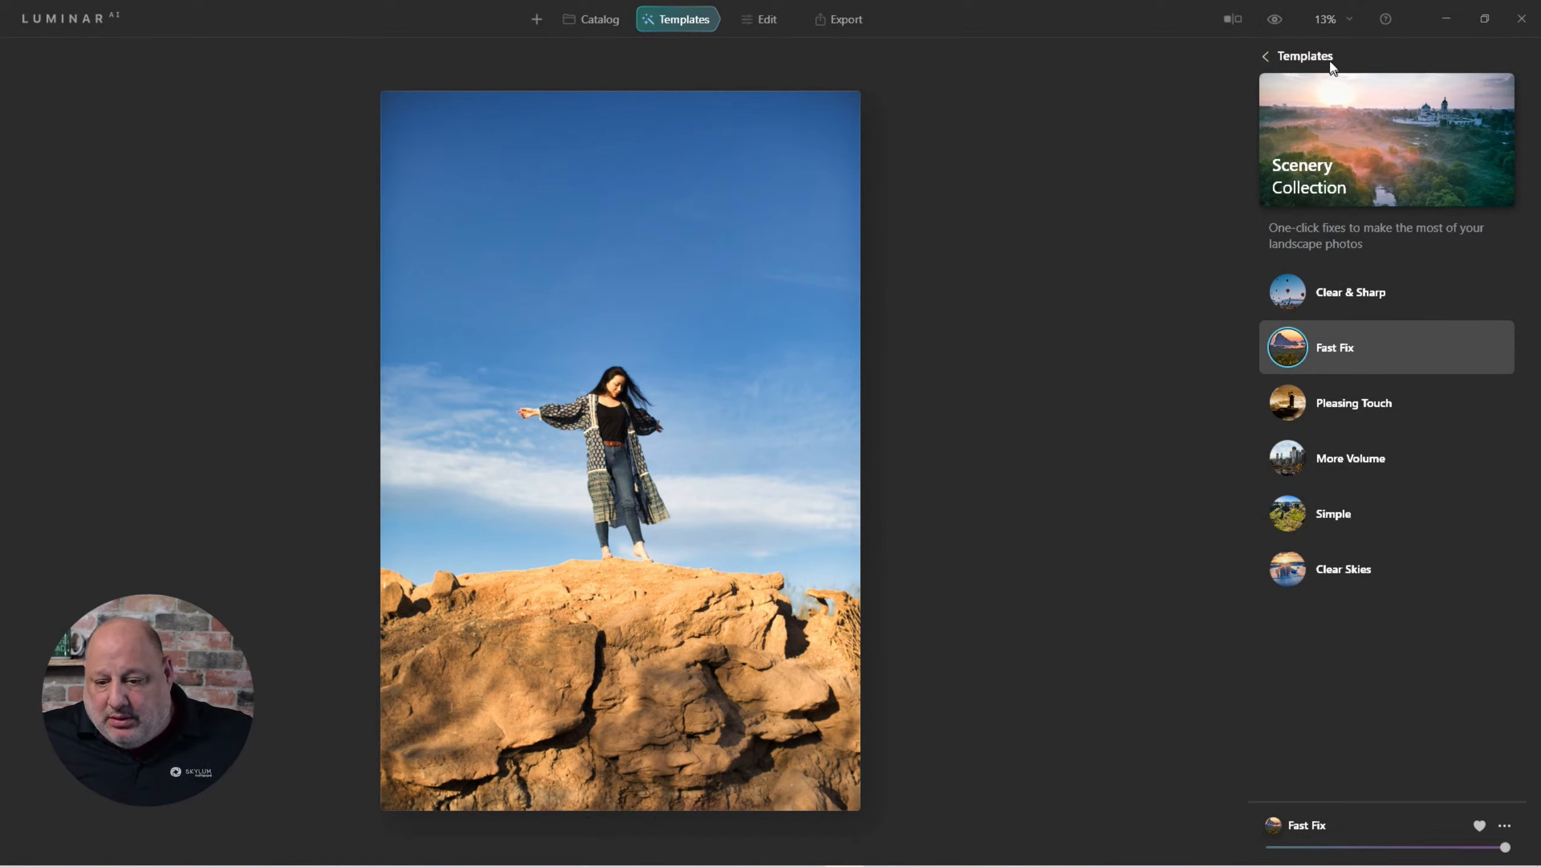
left_click(1275, 19)
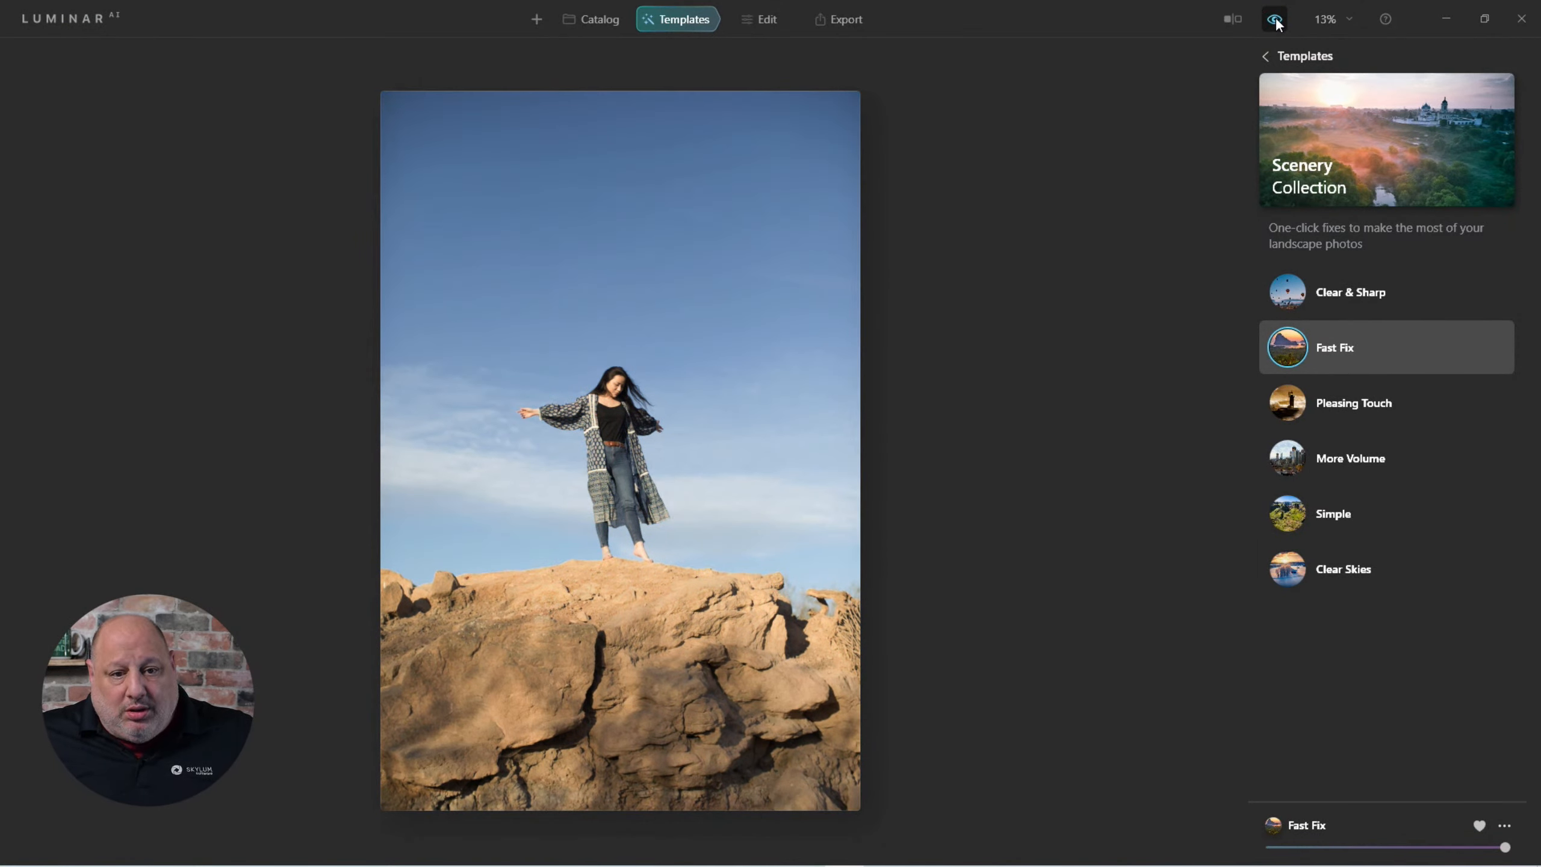
left_click(1275, 19)
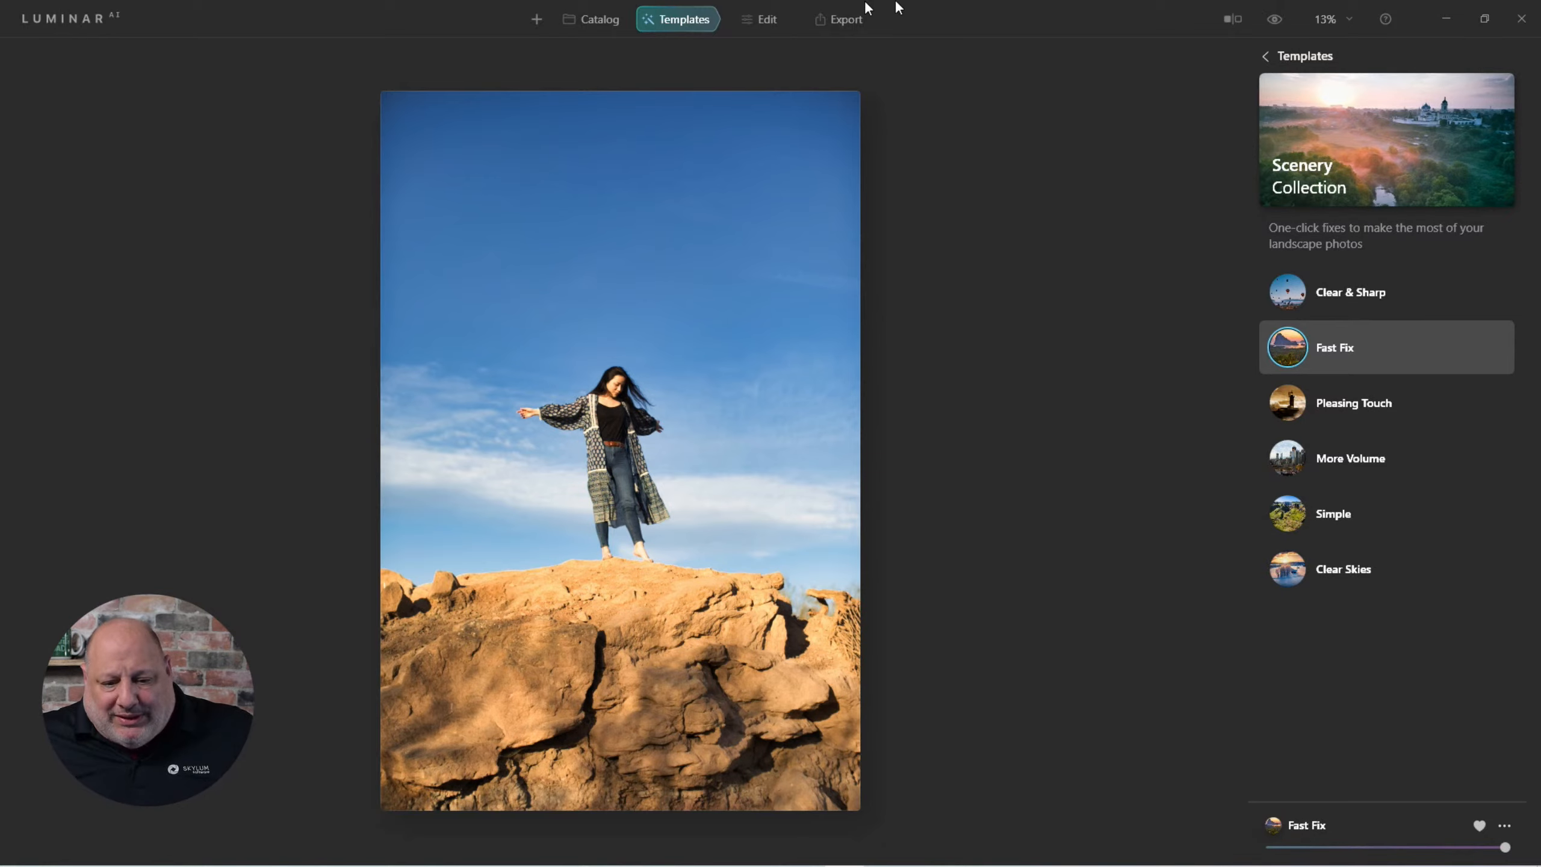
Return to the editing tools and open the Mood tool's settings for the rock photo
left_click(763, 21)
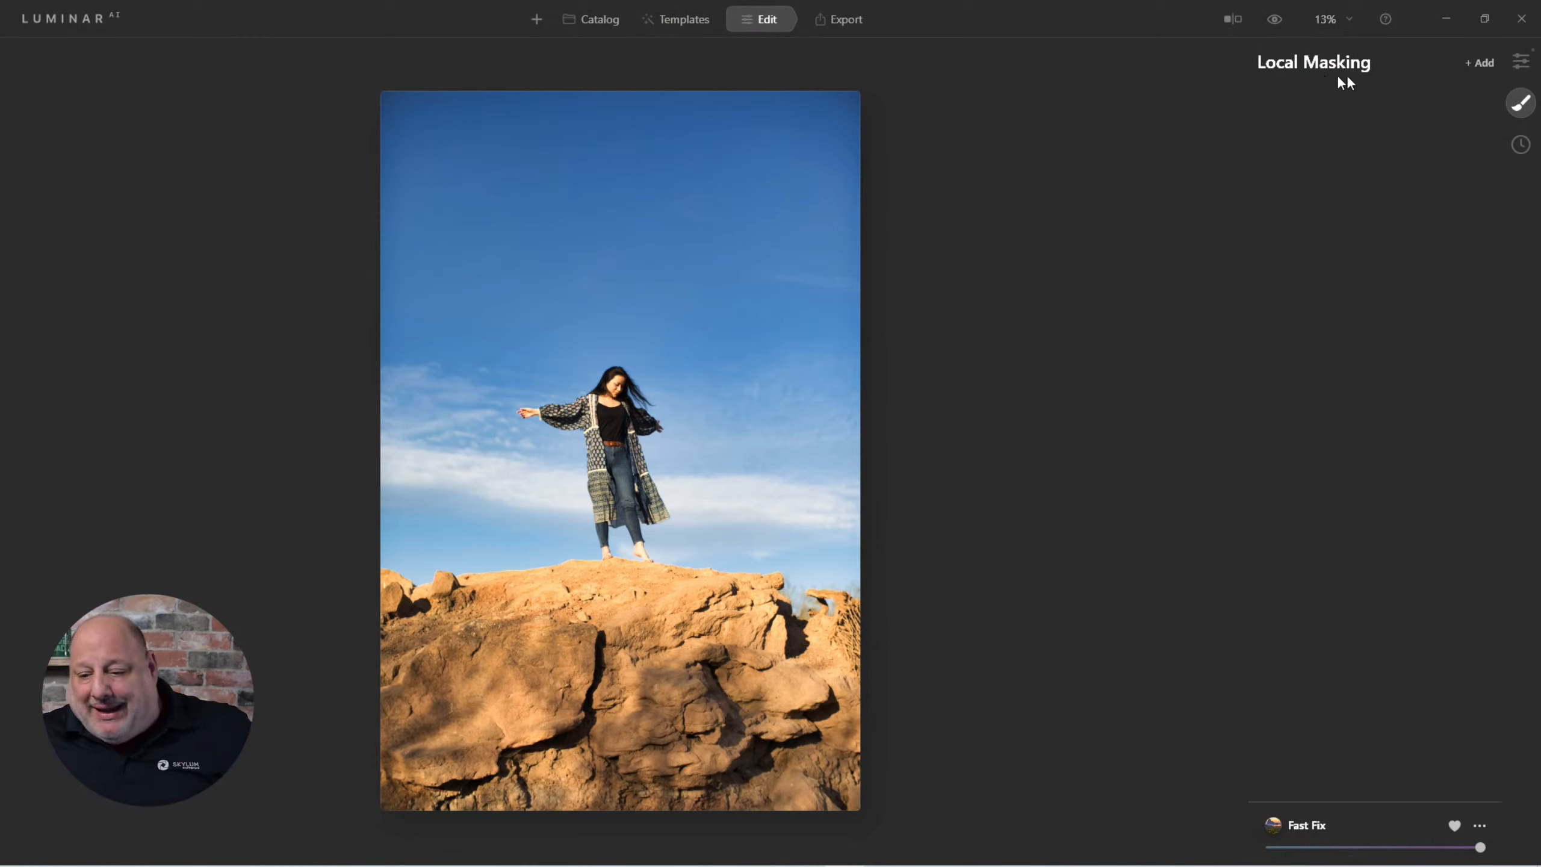
left_click(1522, 62)
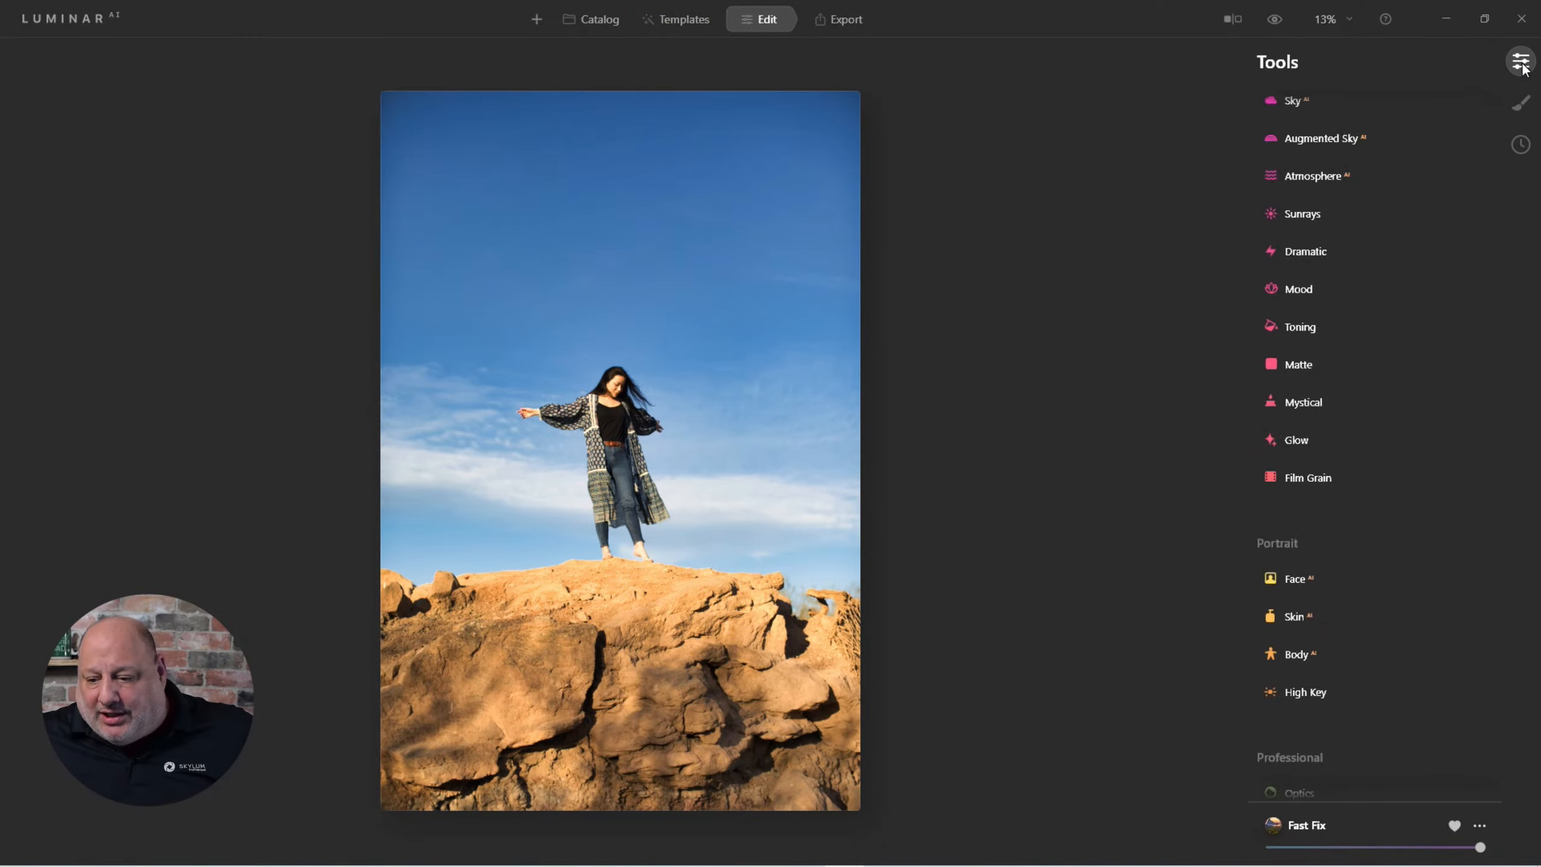
scroll(1345, 571, "down", 2)
scroll(1348, 569, "down", 1)
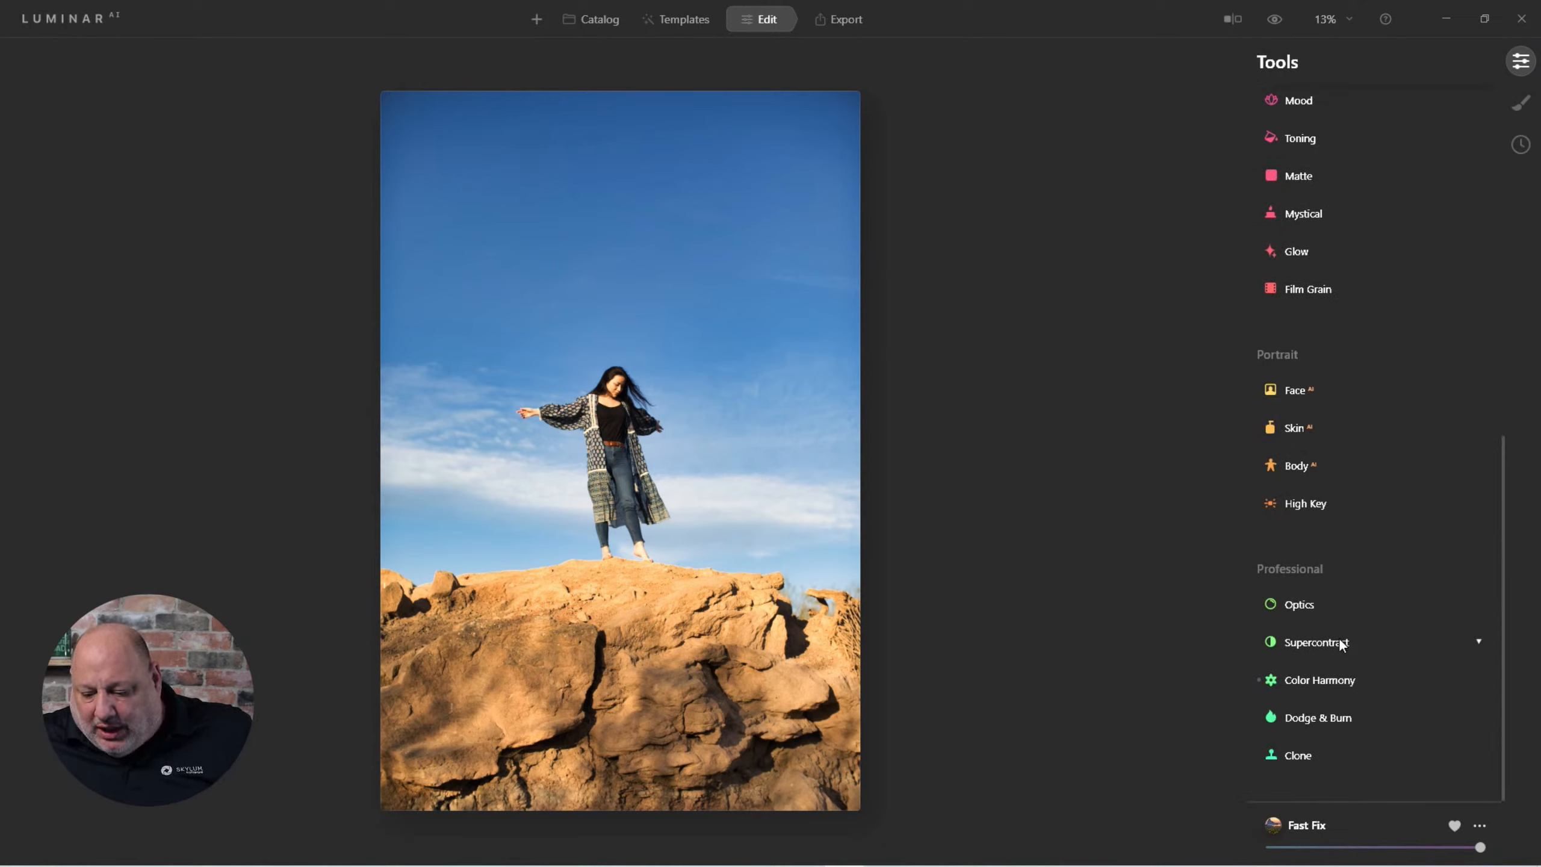
scroll(1353, 588, "up", 1)
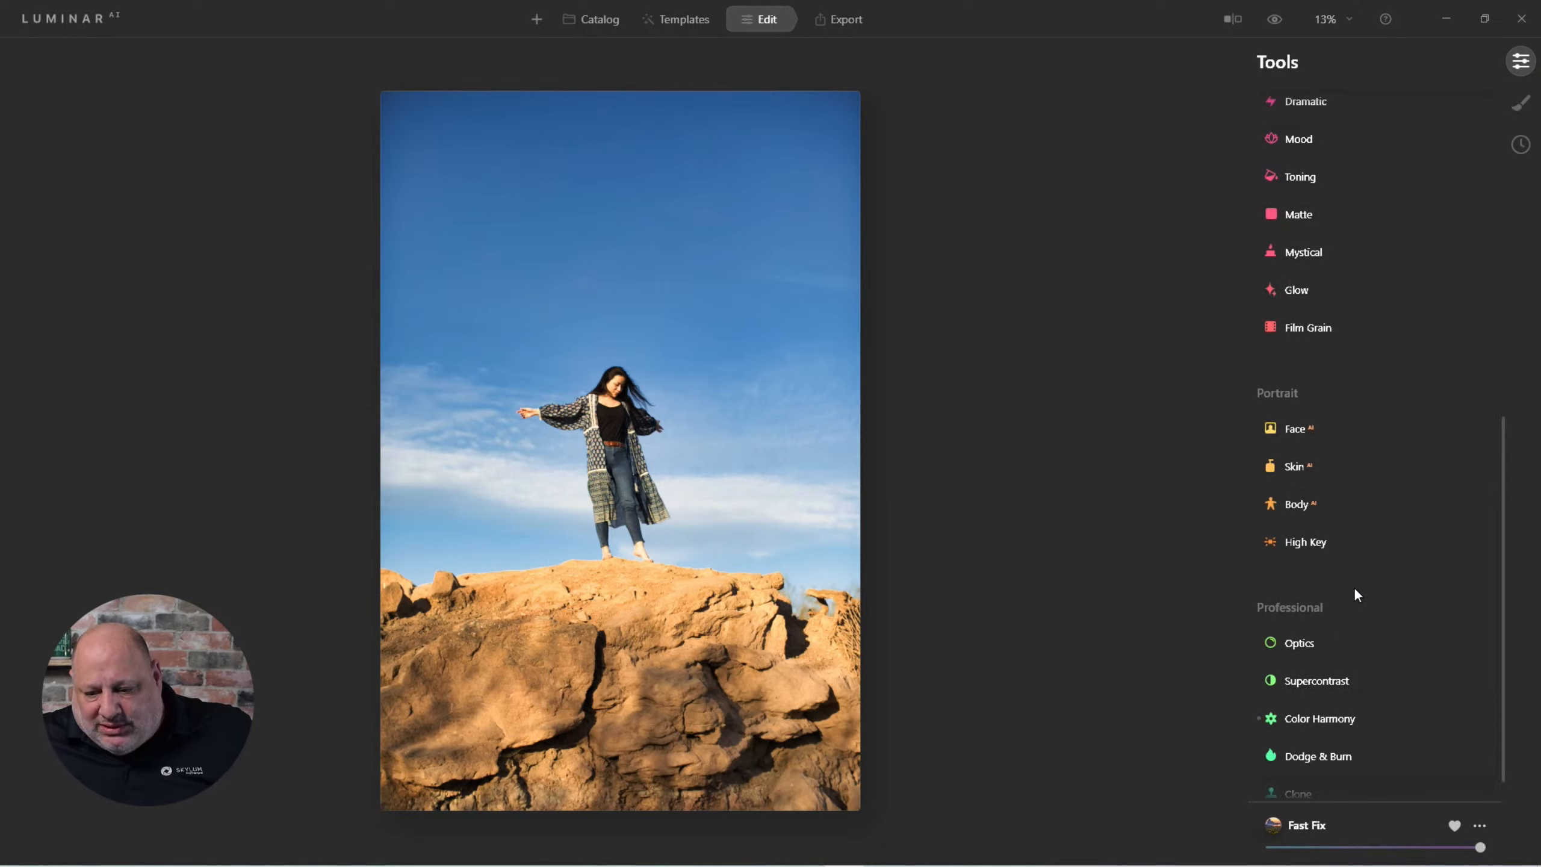
left_click(1294, 176)
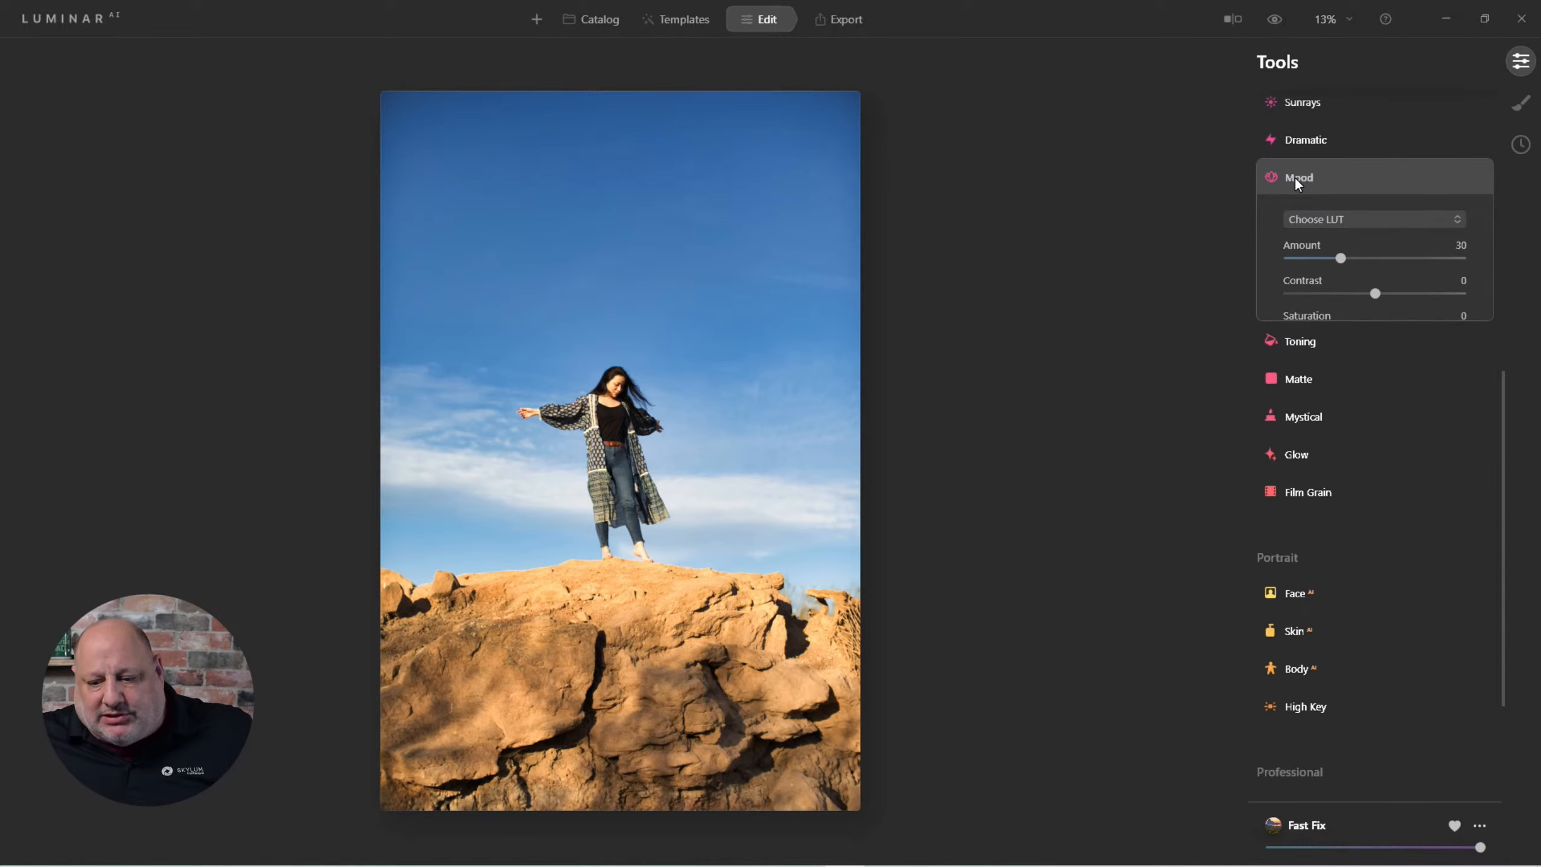
Browse the Mood tool's built-in LUTs from Cinematic Toning through Portrait Toning and preview them on the photo
left_click(1330, 223)
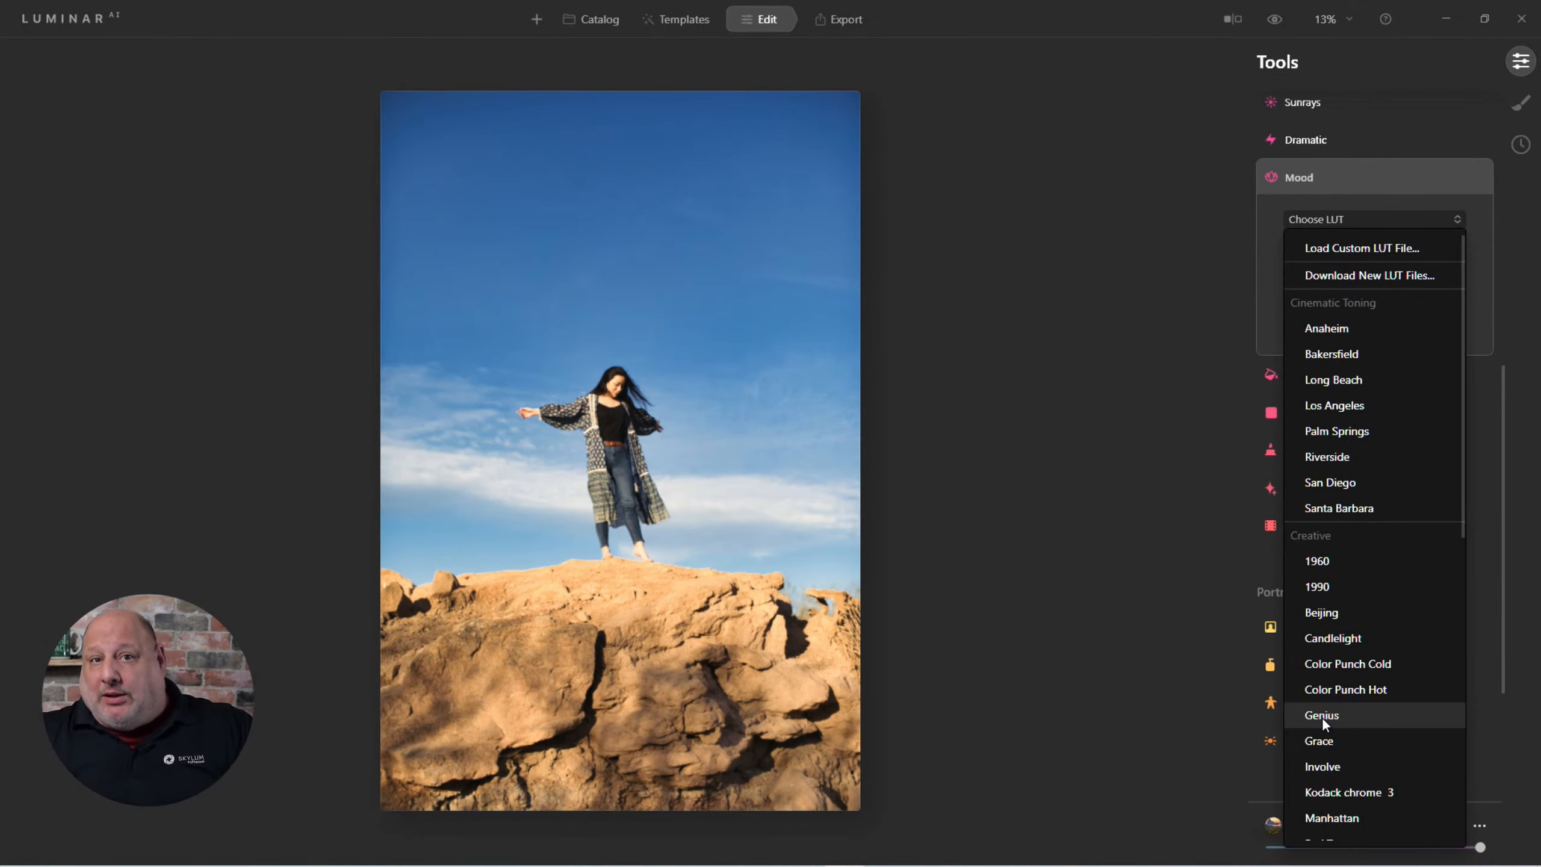
scroll(1380, 667, "down", 2)
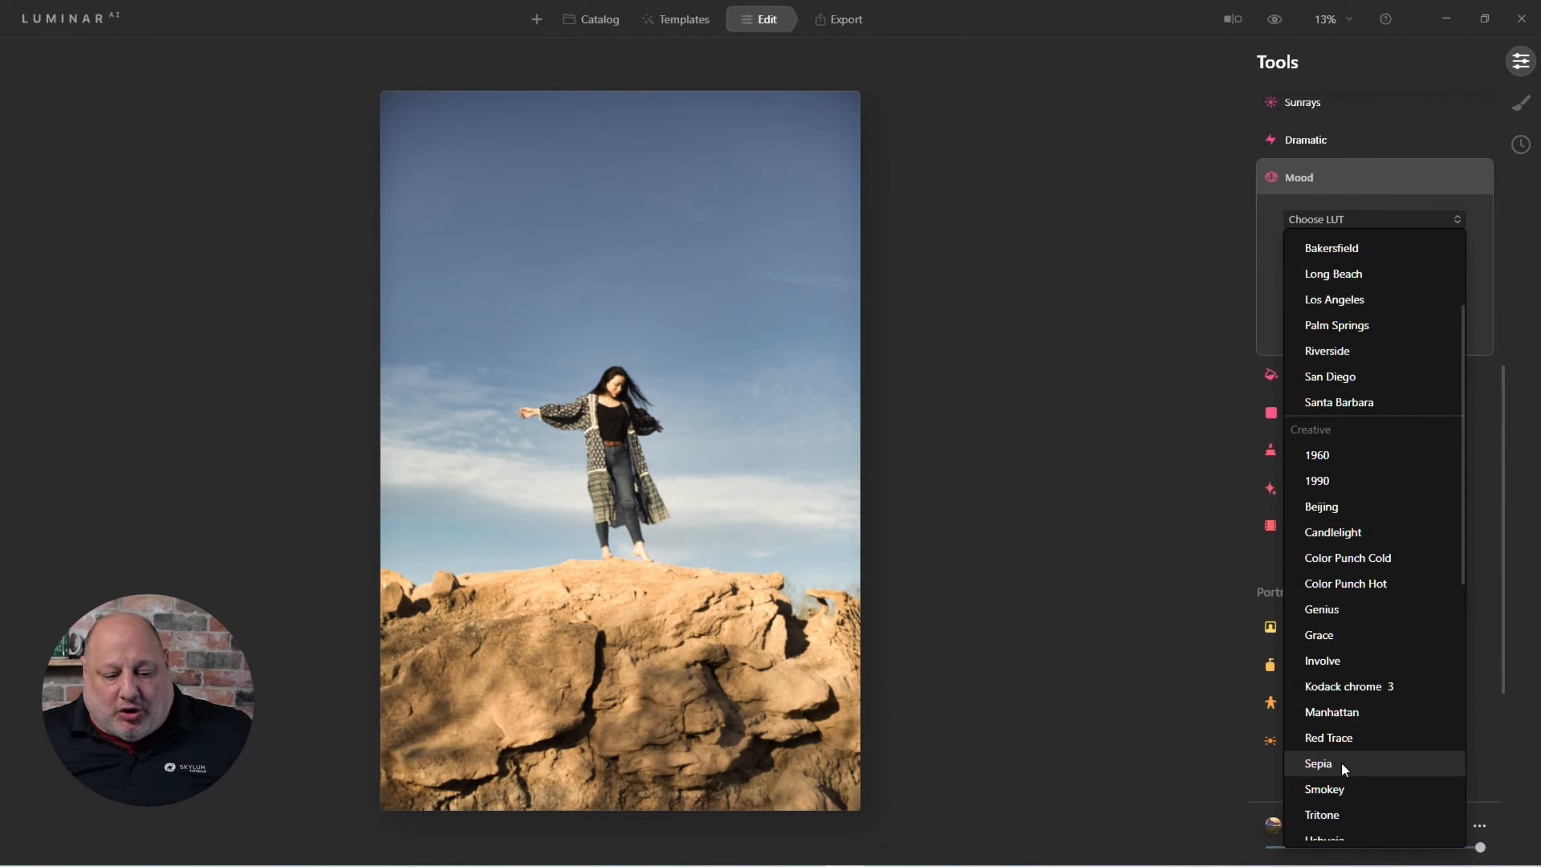
scroll(1342, 762, "up", 1)
scroll(1341, 762, "down", 8)
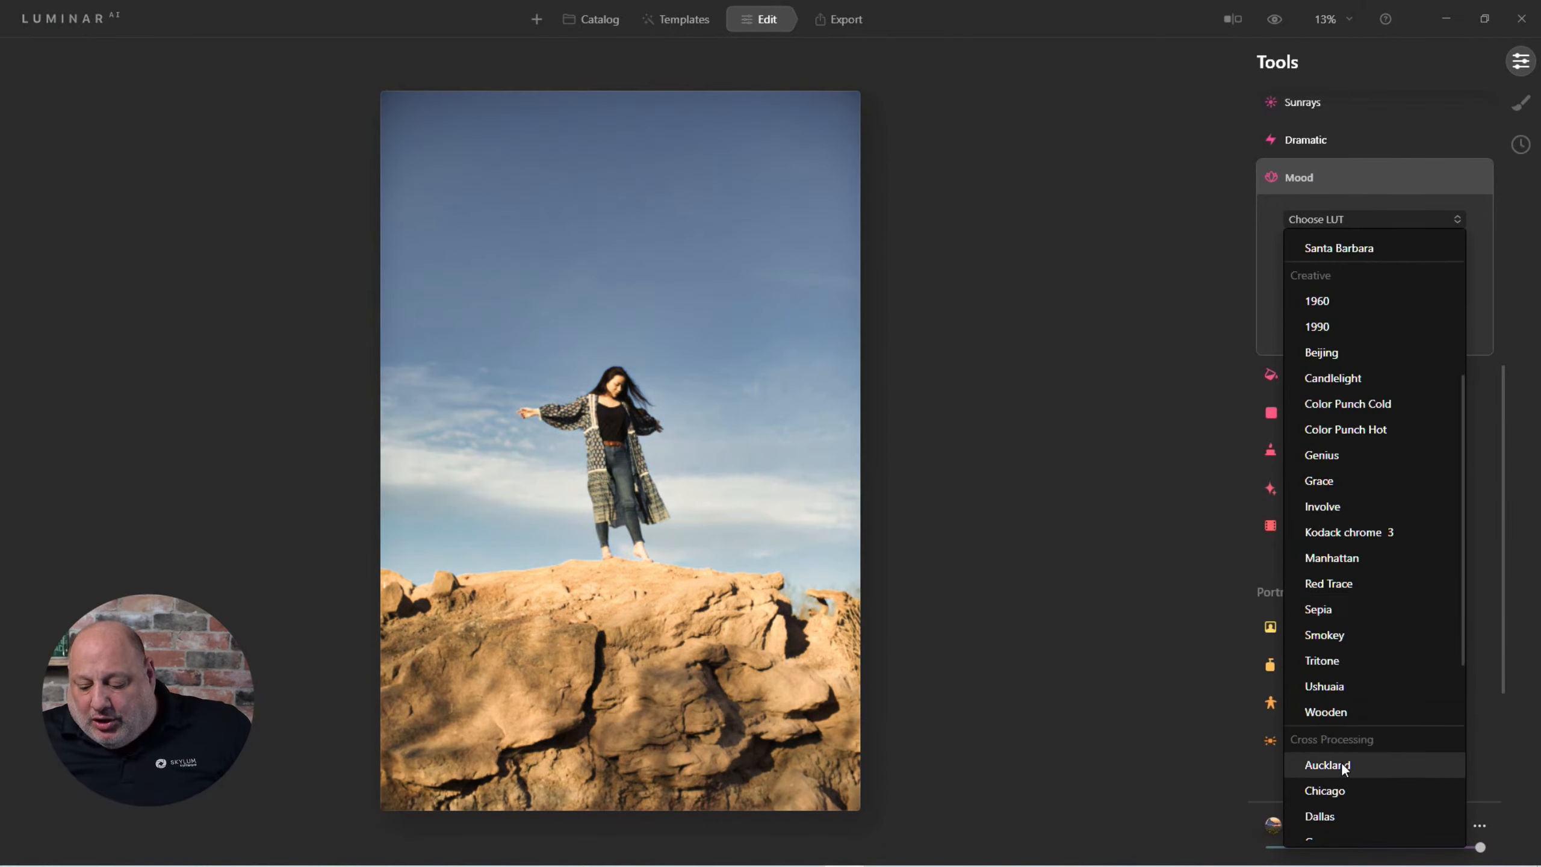
scroll(1342, 762, "down", 3)
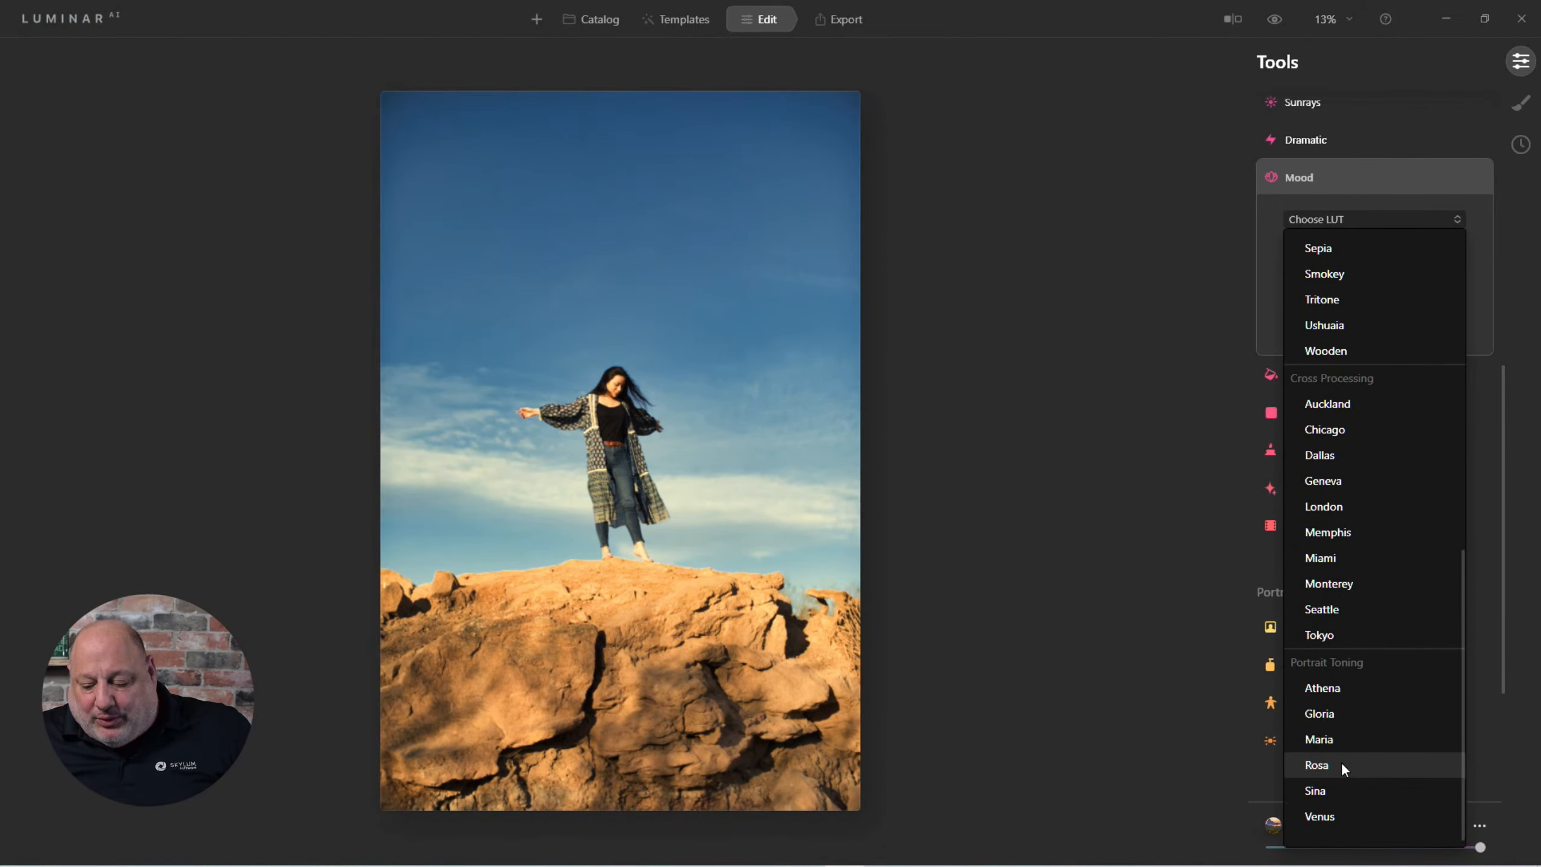
scroll(1341, 762, "up", 15)
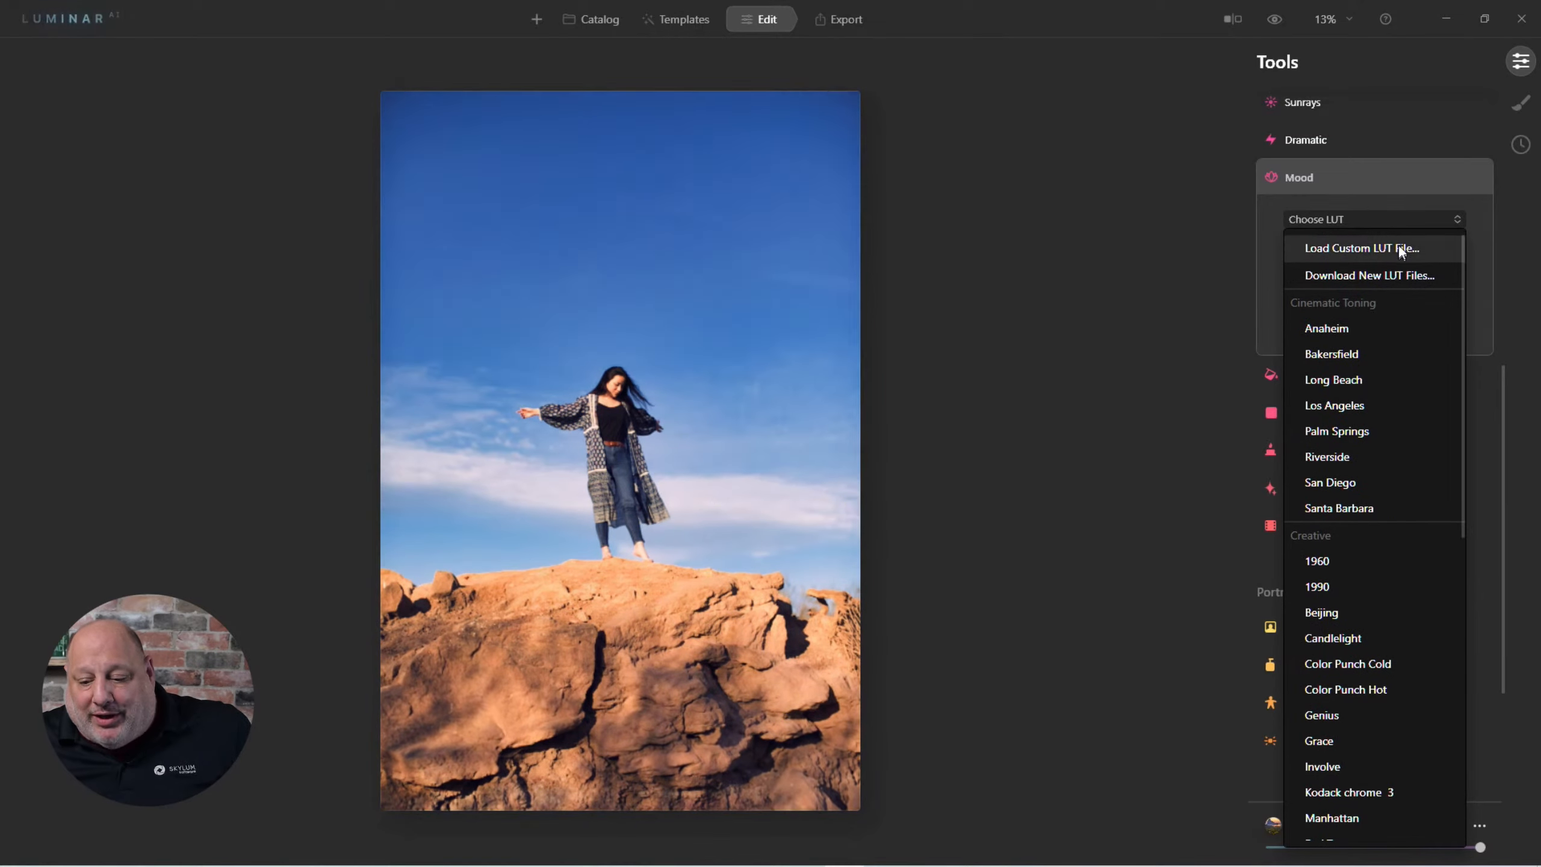
Load the custom LUT file Blue Velvet.cube from _Assets > LUT > Cinematic LUTs > LUTs into the Mood tool
left_click(1381, 246)
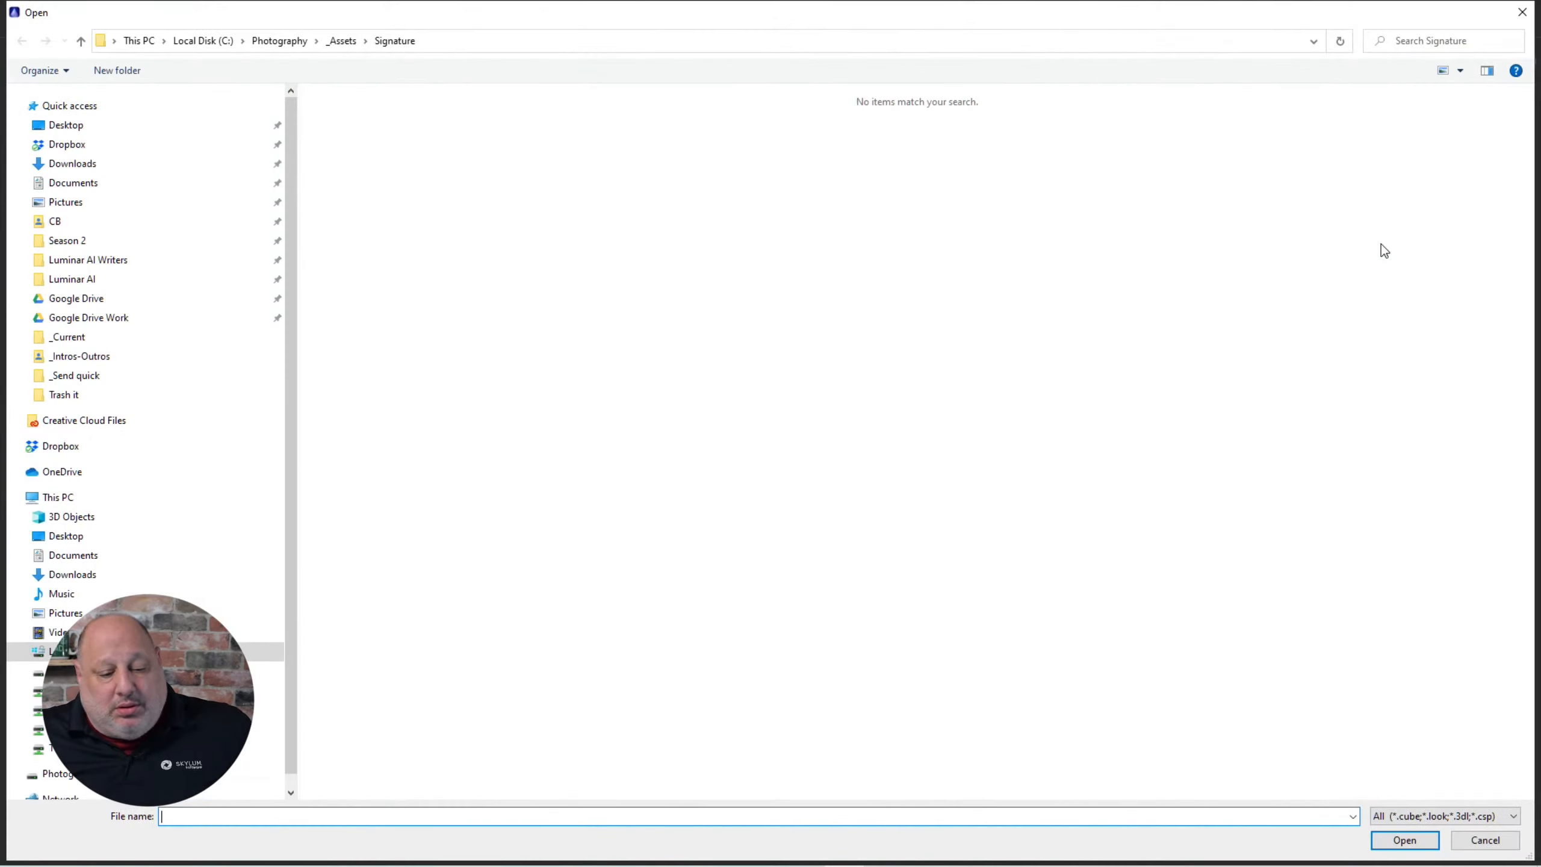
left_click(350, 46)
double_click(343, 134)
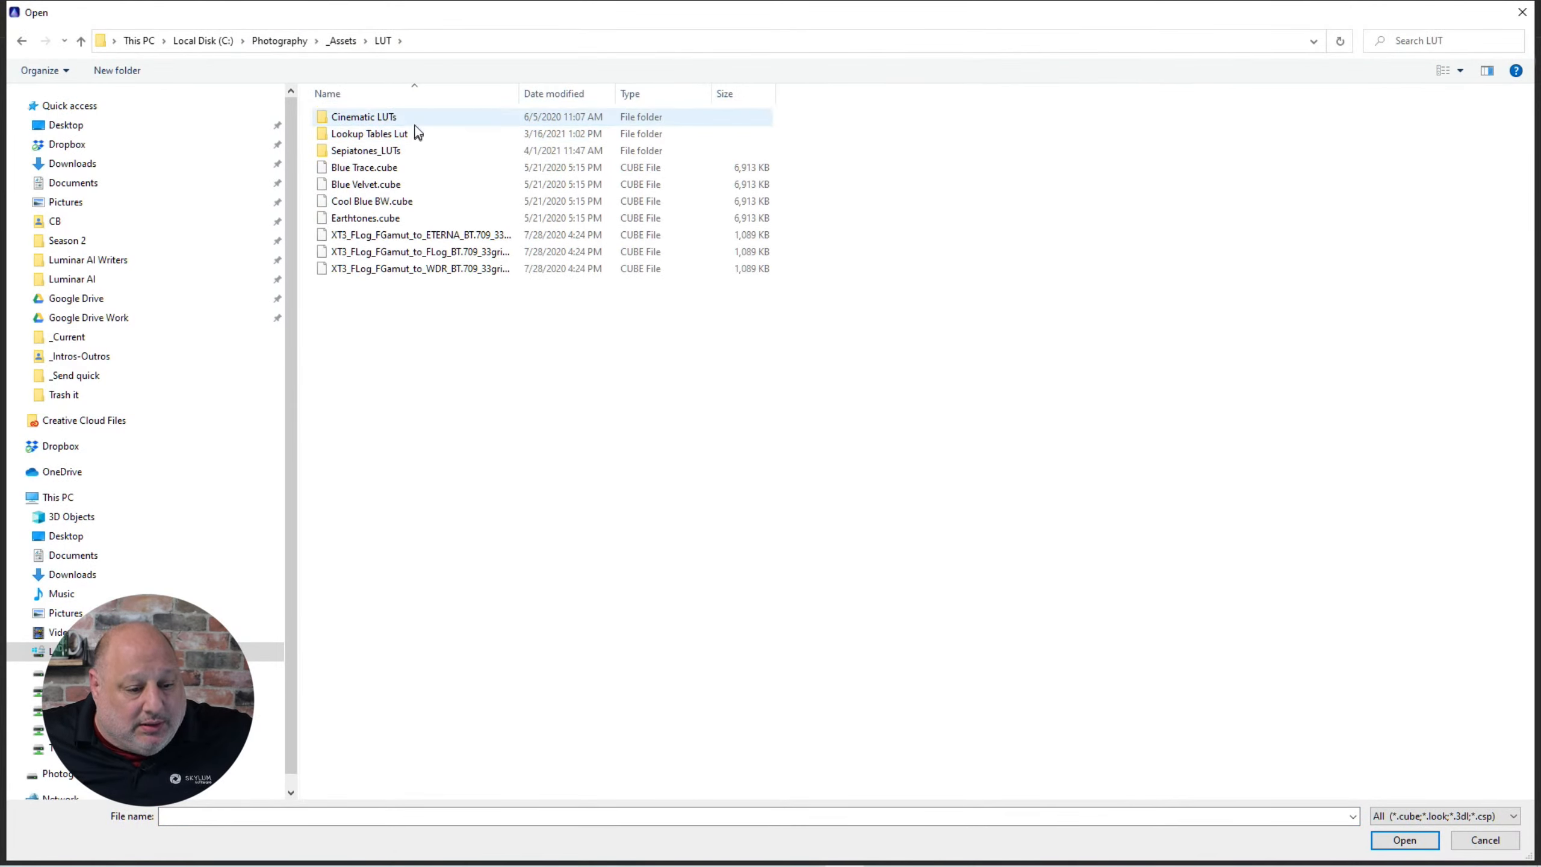
left_click(416, 121)
double_click(415, 124)
double_click(369, 134)
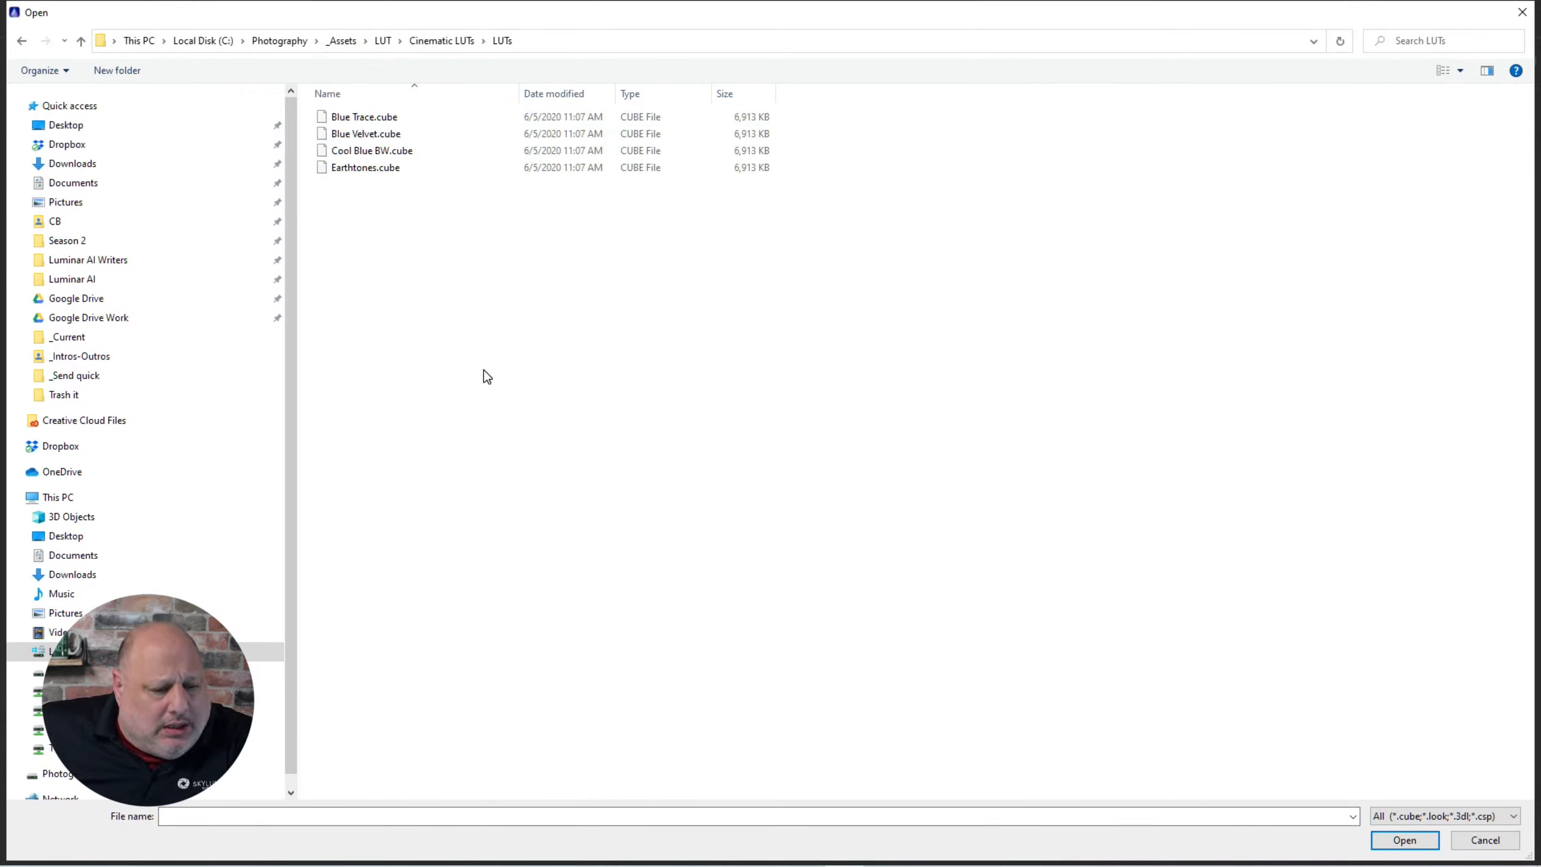
left_click(410, 153)
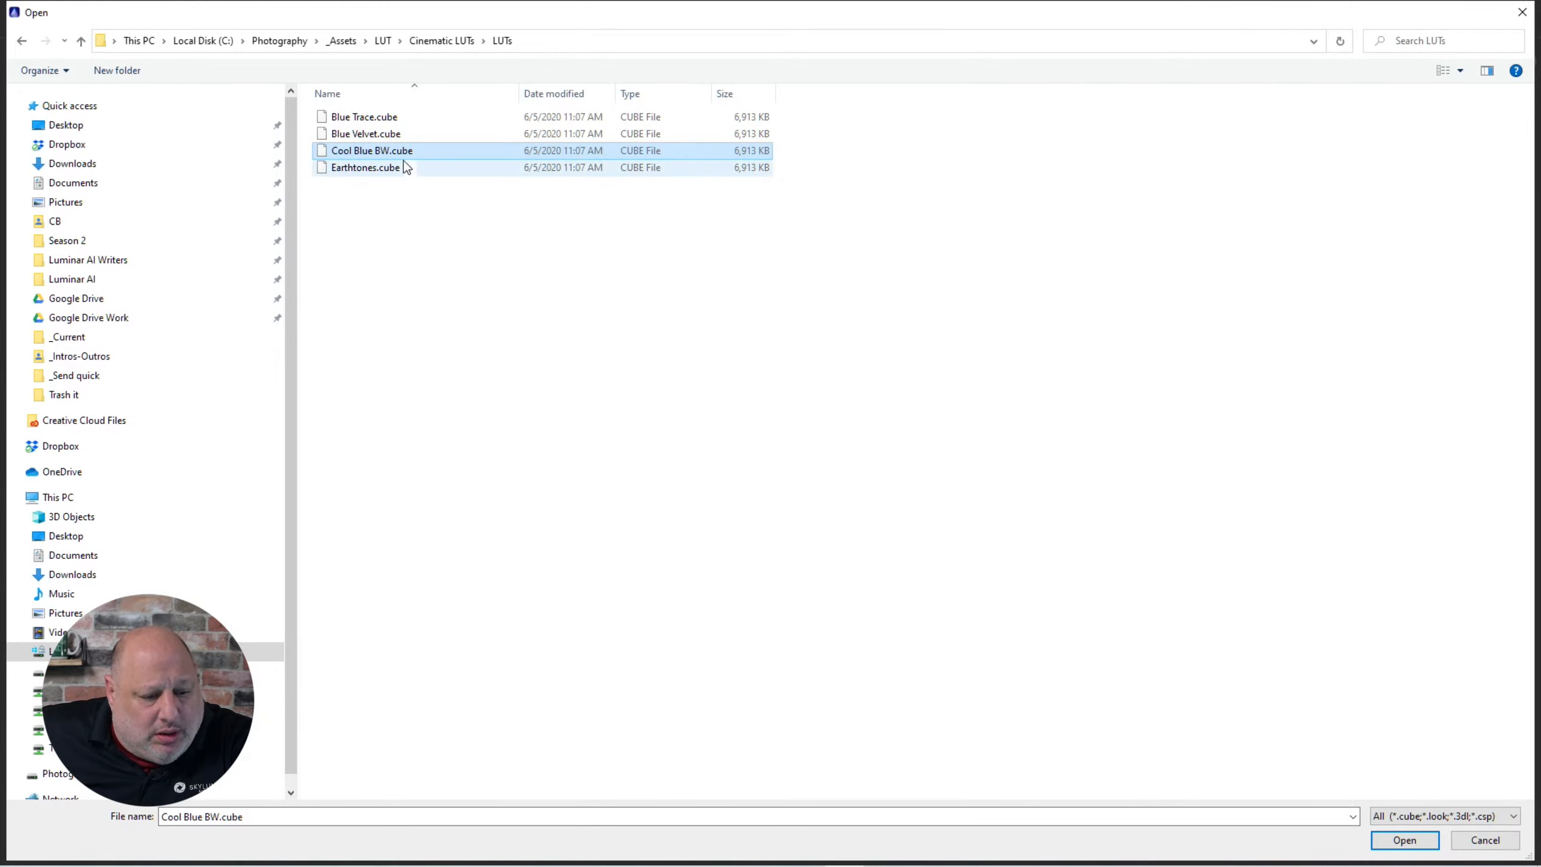
left_click(389, 130)
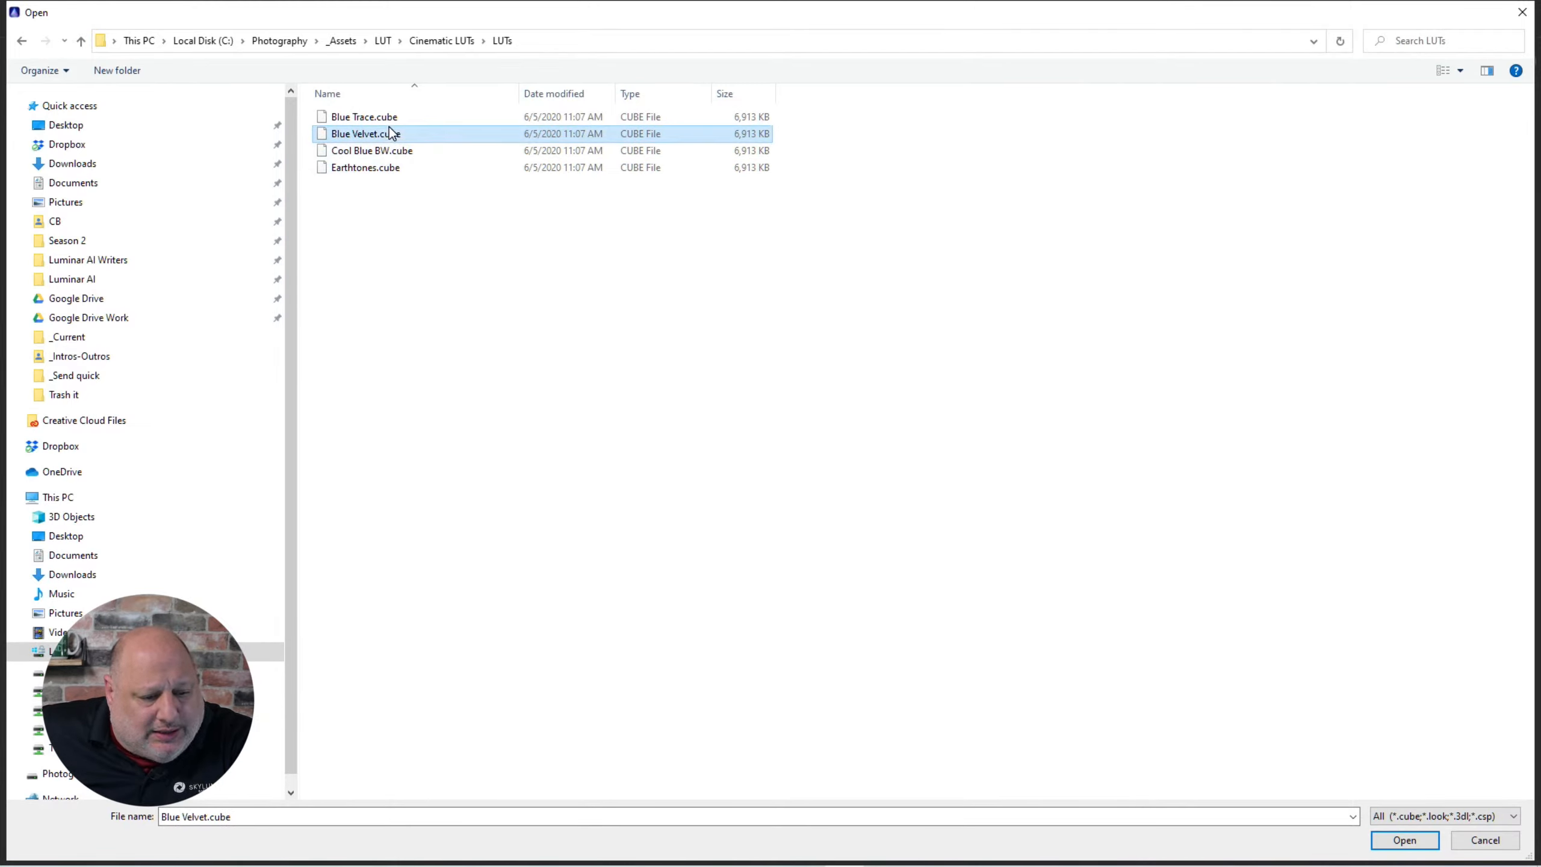
left_click(1406, 841)
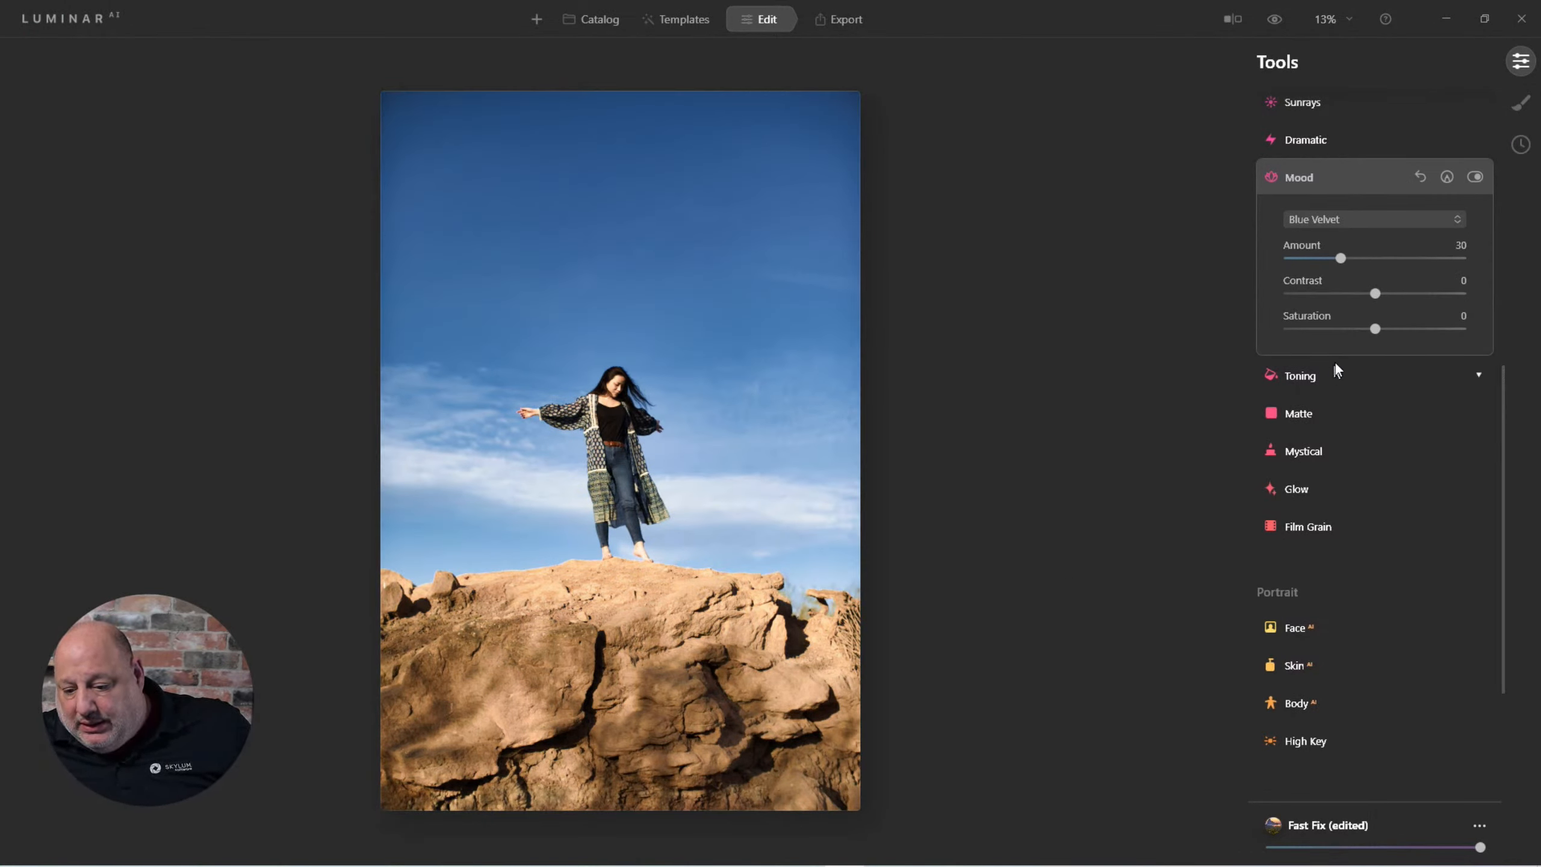
Set the Blue Velvet mood's Amount to 19, Contrast to 50 and Saturation to 47, and collapse the Mood tool
left_click_drag(1366, 259, 1470, 265)
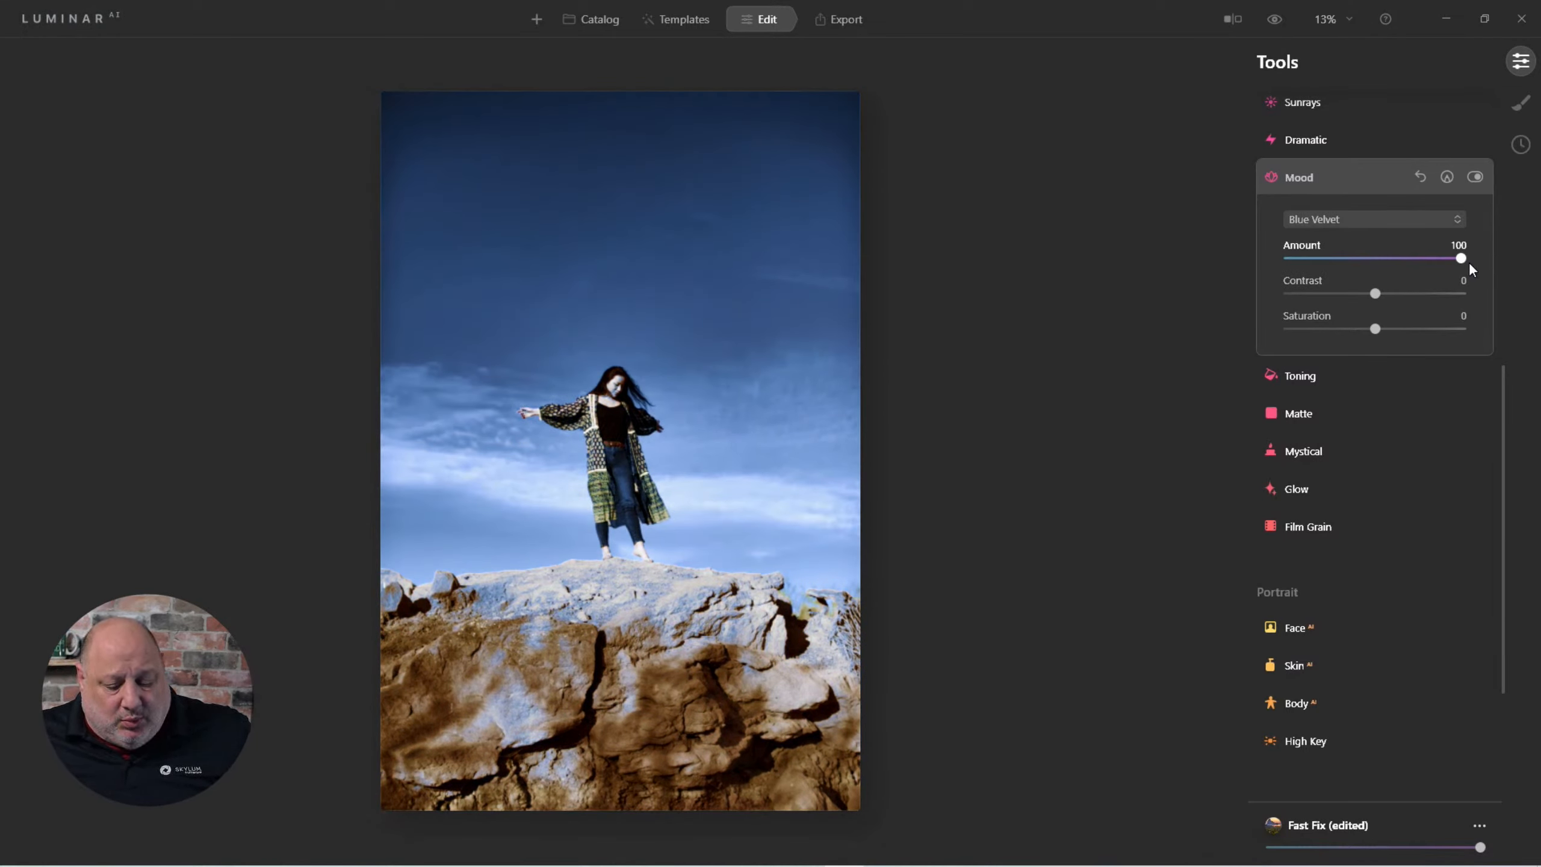
left_click_drag(1469, 262, 1310, 316)
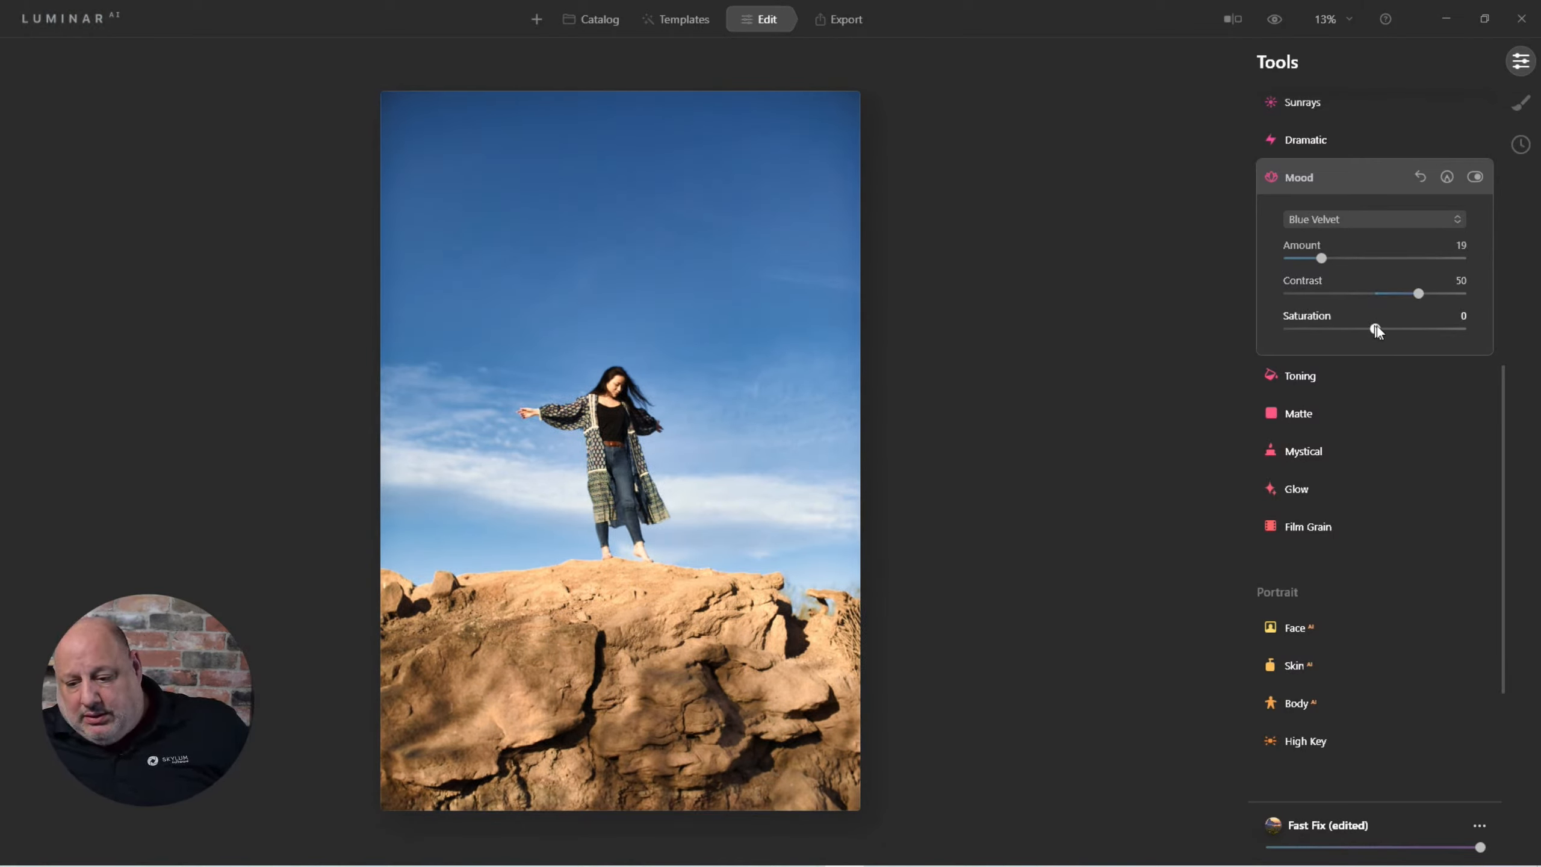
left_click_drag(1376, 328, 1416, 338)
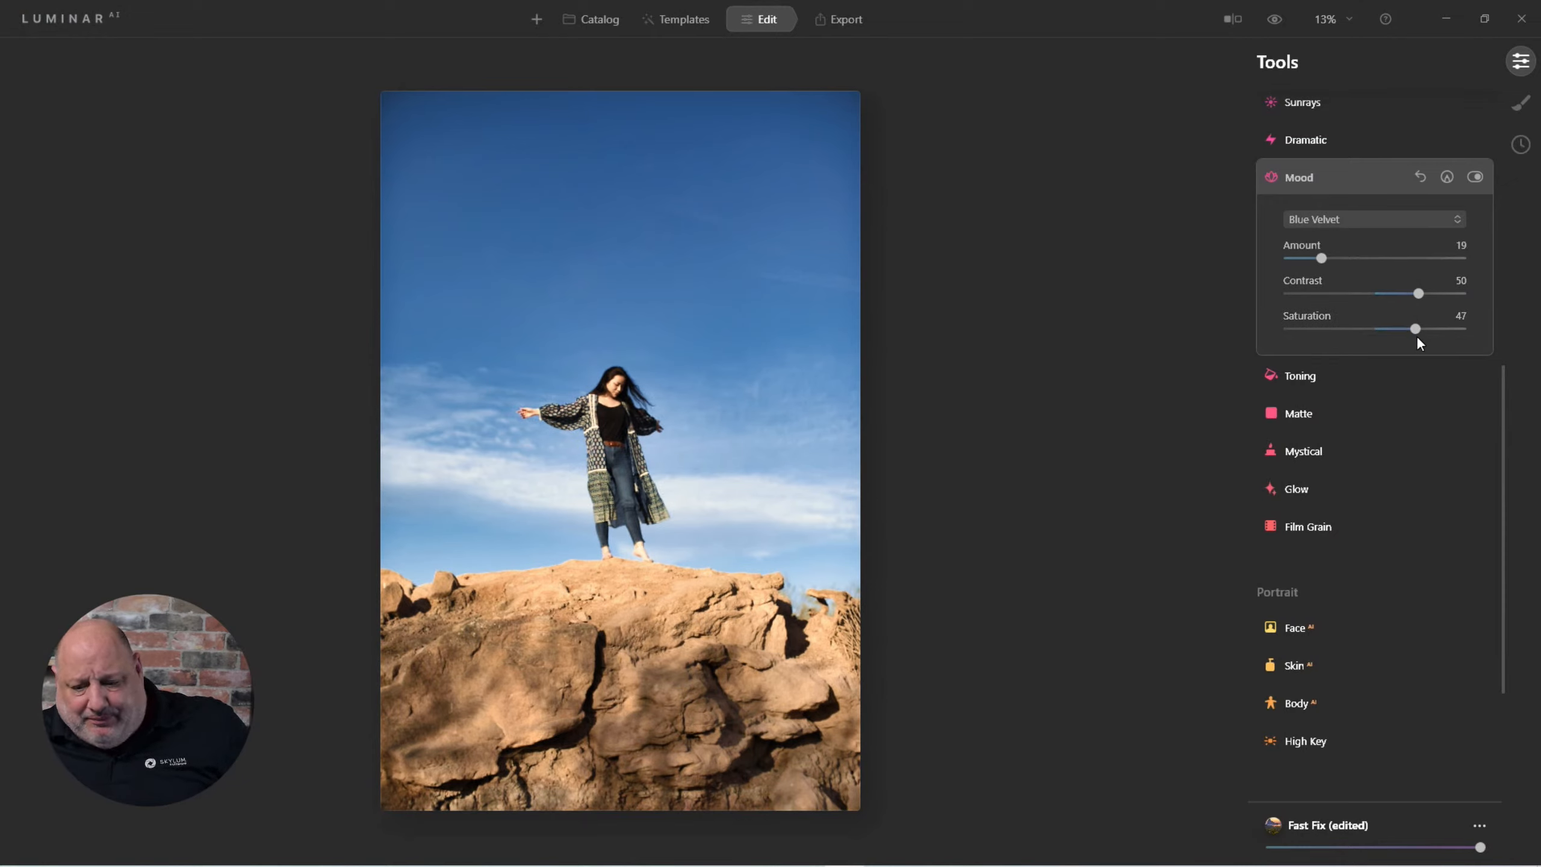
left_click(1309, 176)
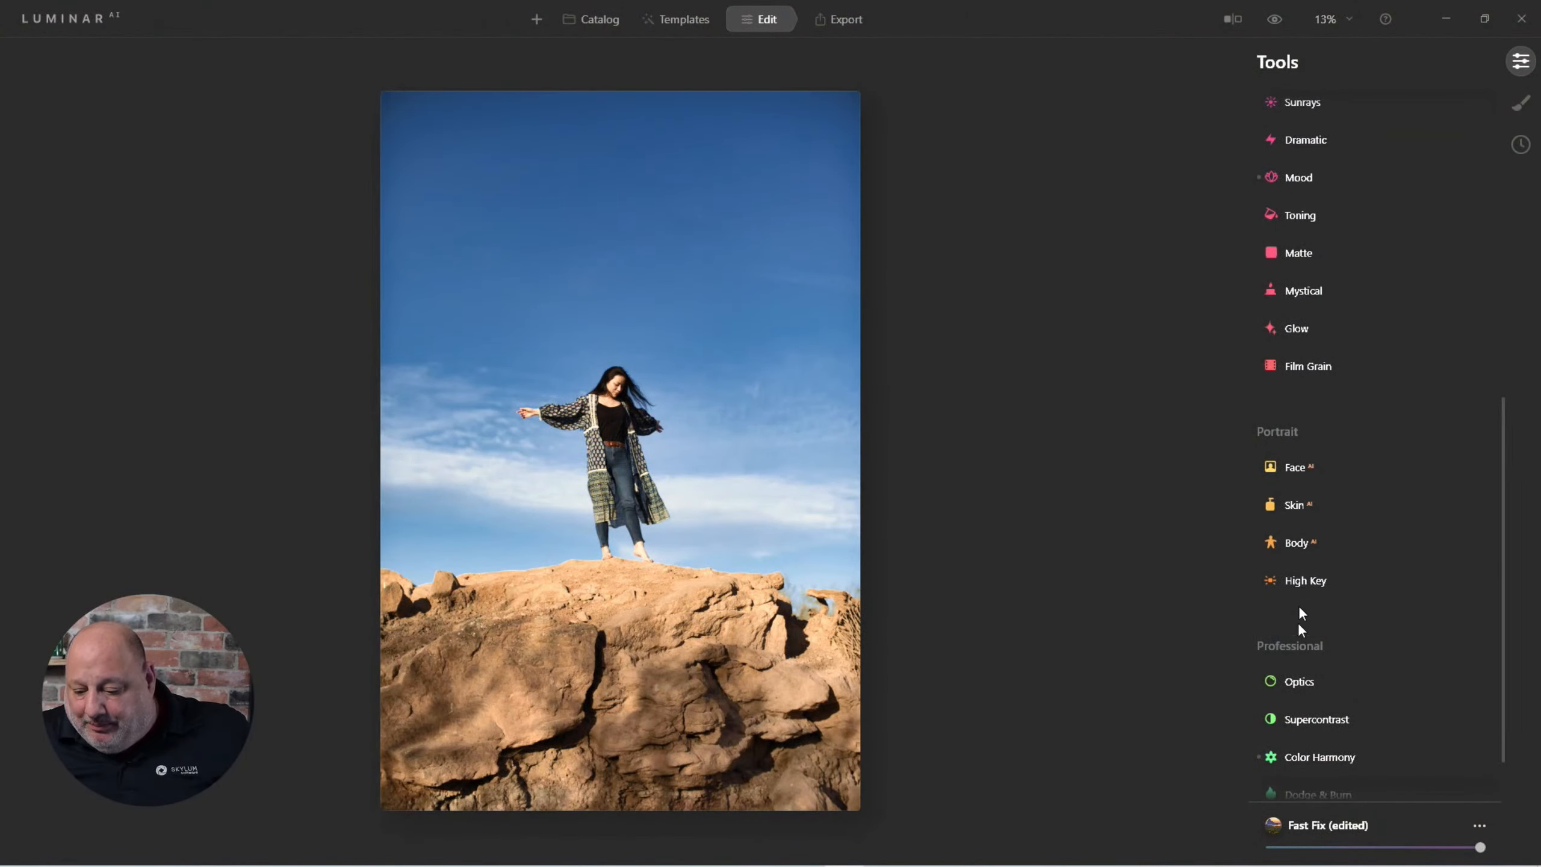
Reopen the Mood tool's custom LUT file browser and browse to the _Assets folder inside Photography to examine its asset subfolders
scroll(1320, 696, "up", 2)
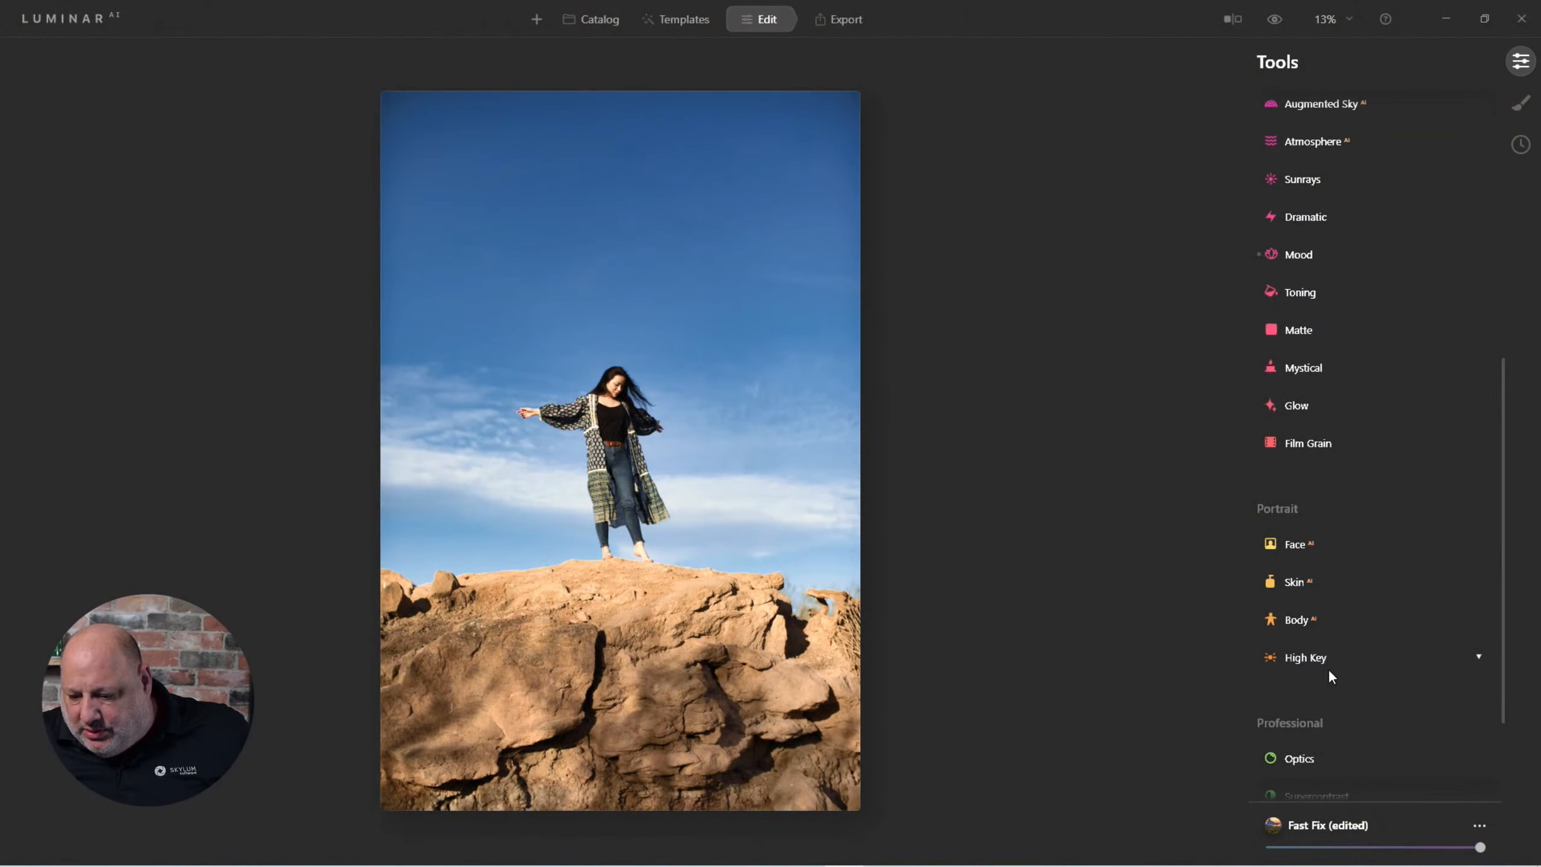
scroll(1328, 668, "up", 2)
scroll(1328, 669, "down", 4)
scroll(1328, 668, "up", 3)
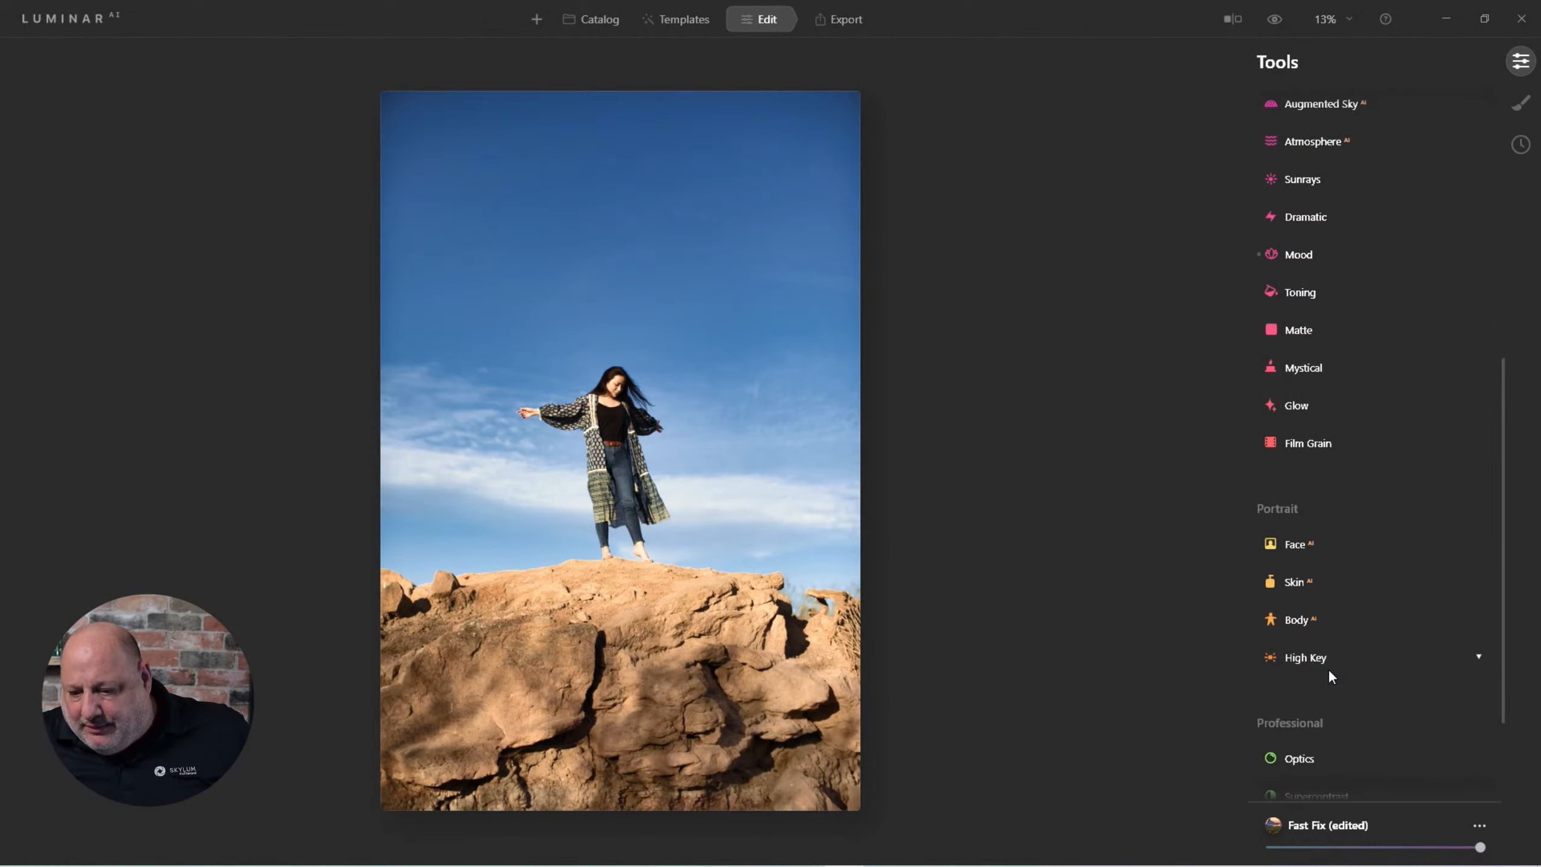
left_click(1308, 295)
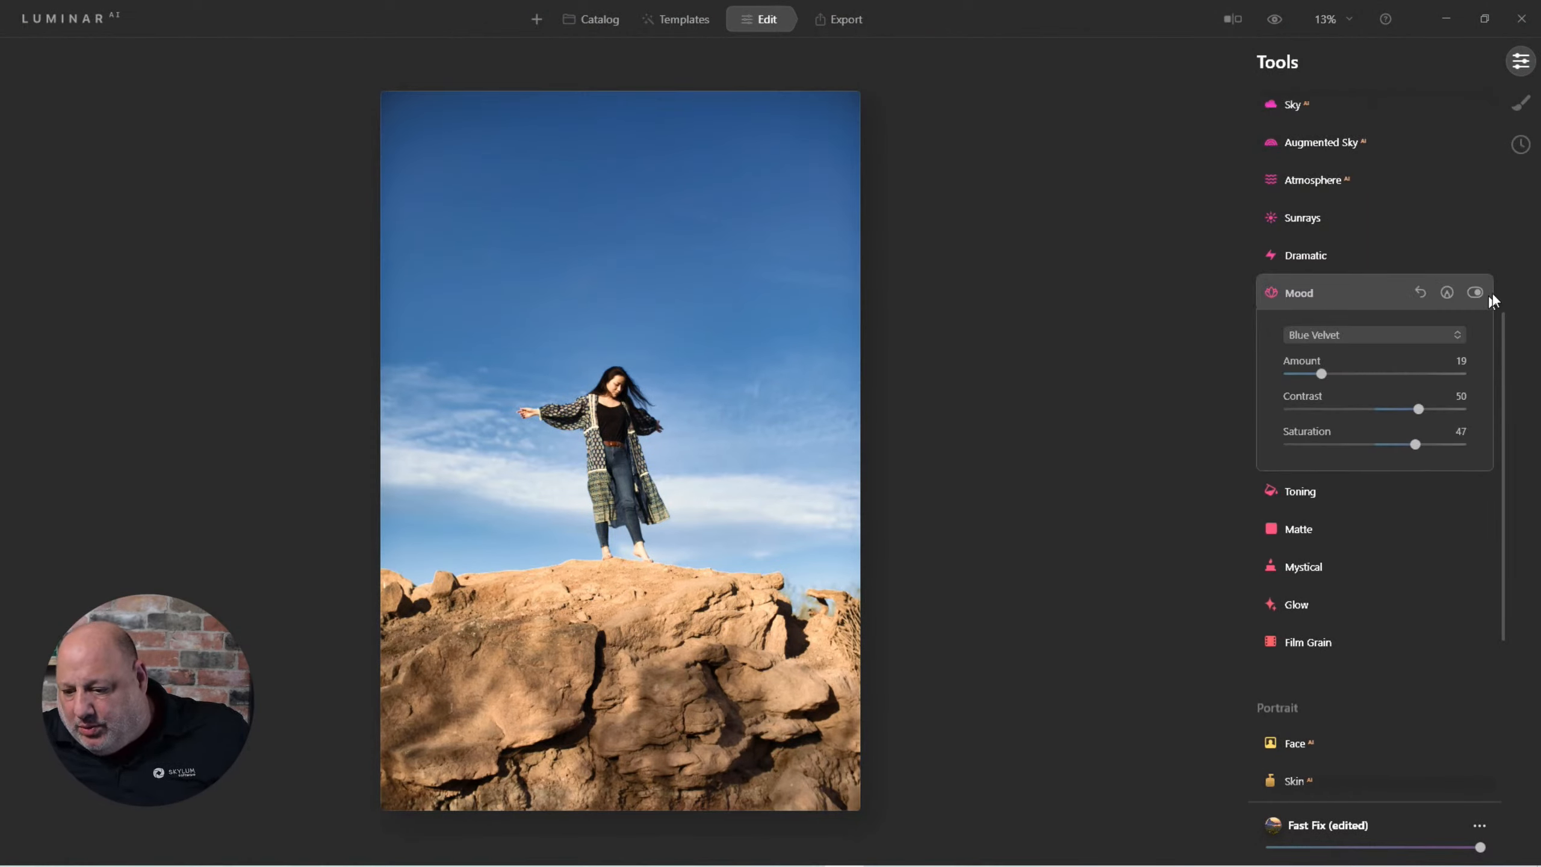
left_click(1322, 333)
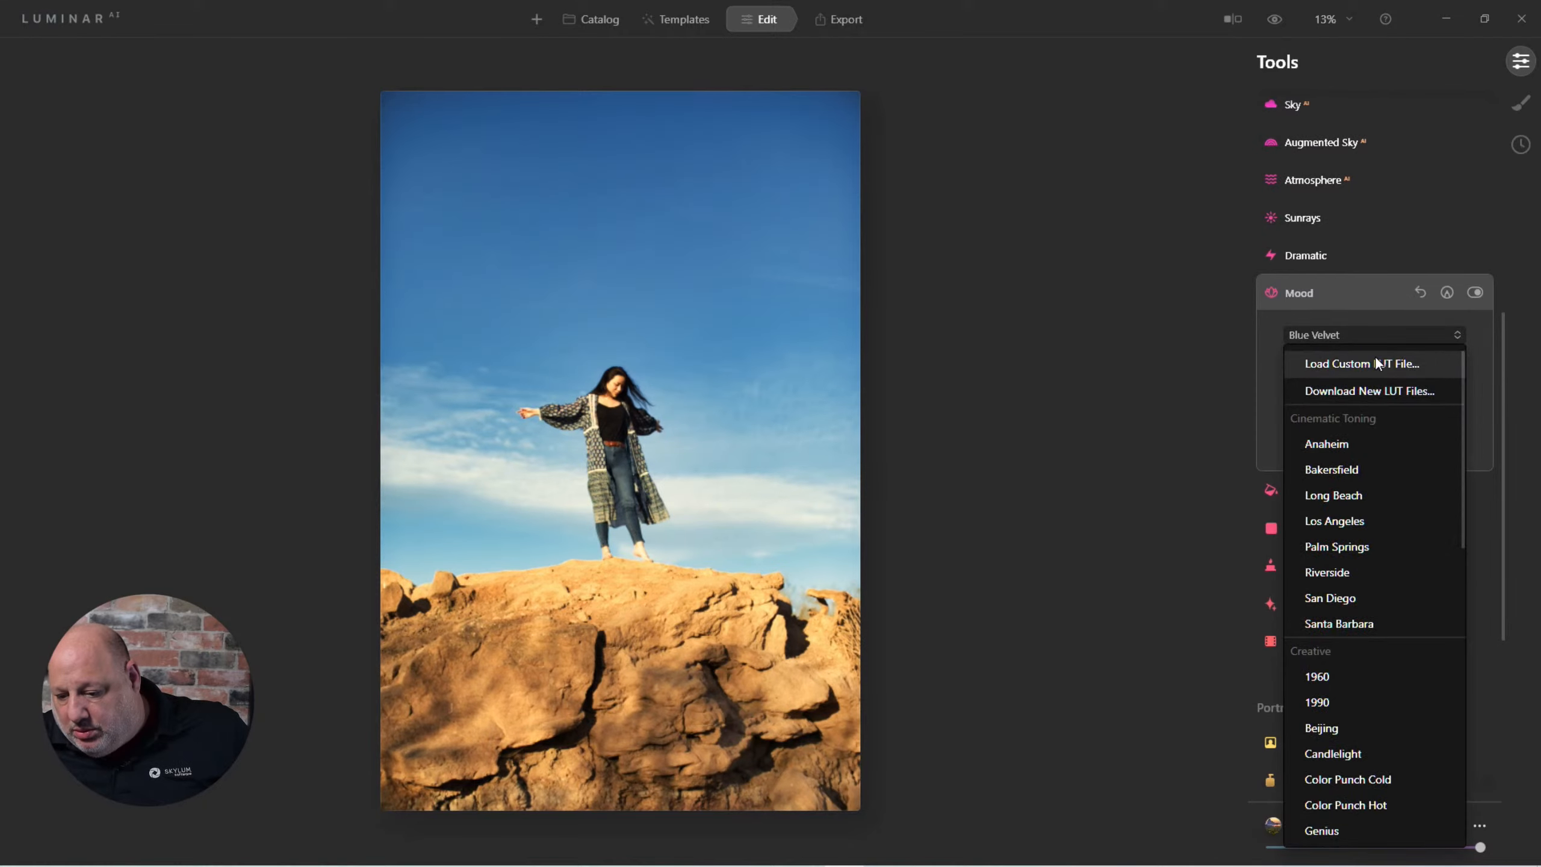
left_click(1375, 358)
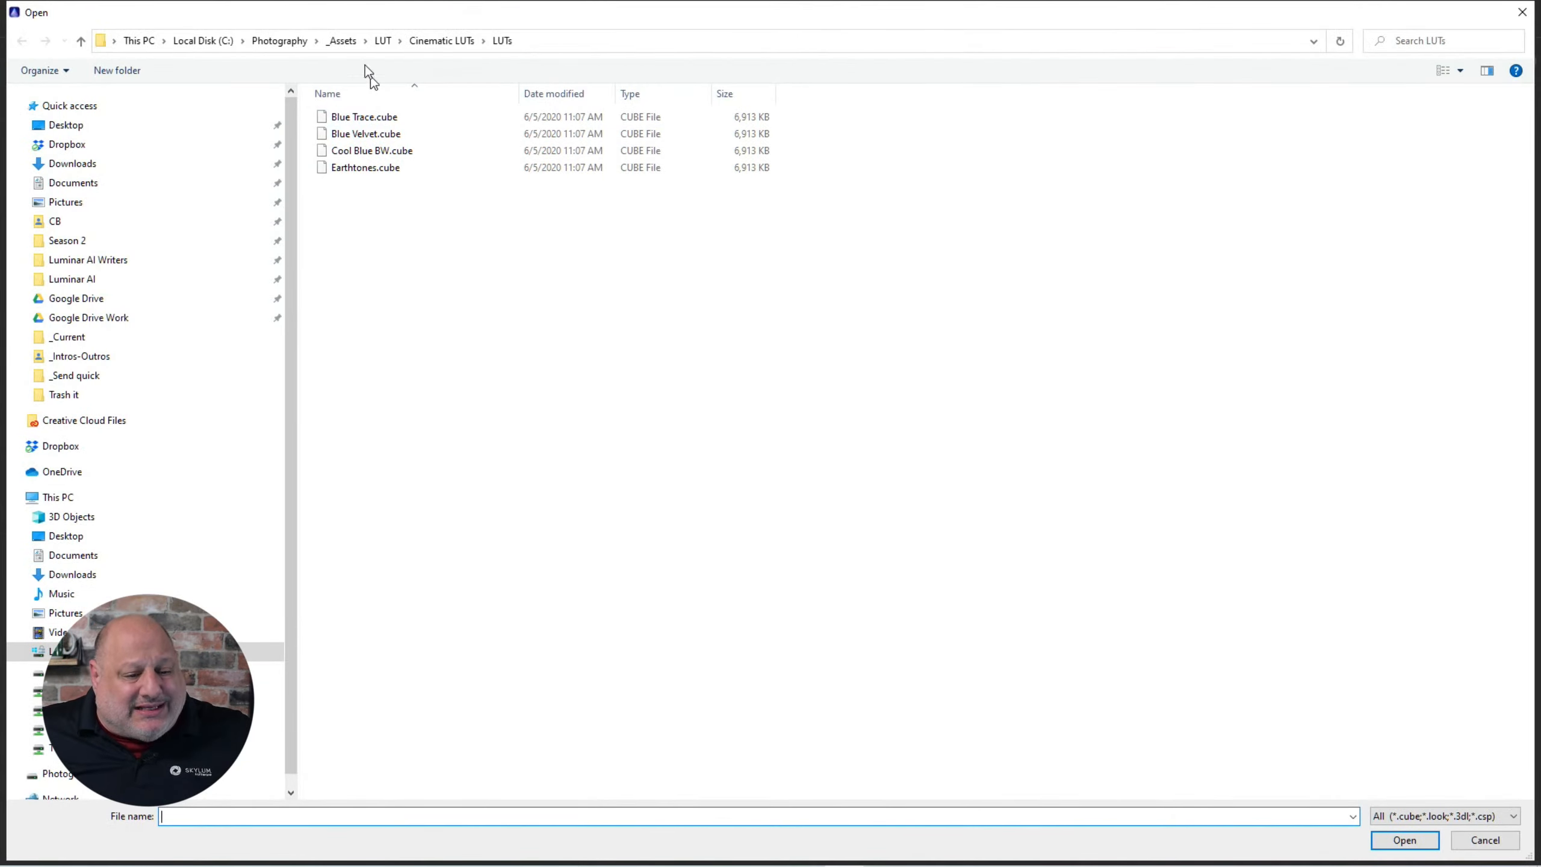
left_click(302, 45)
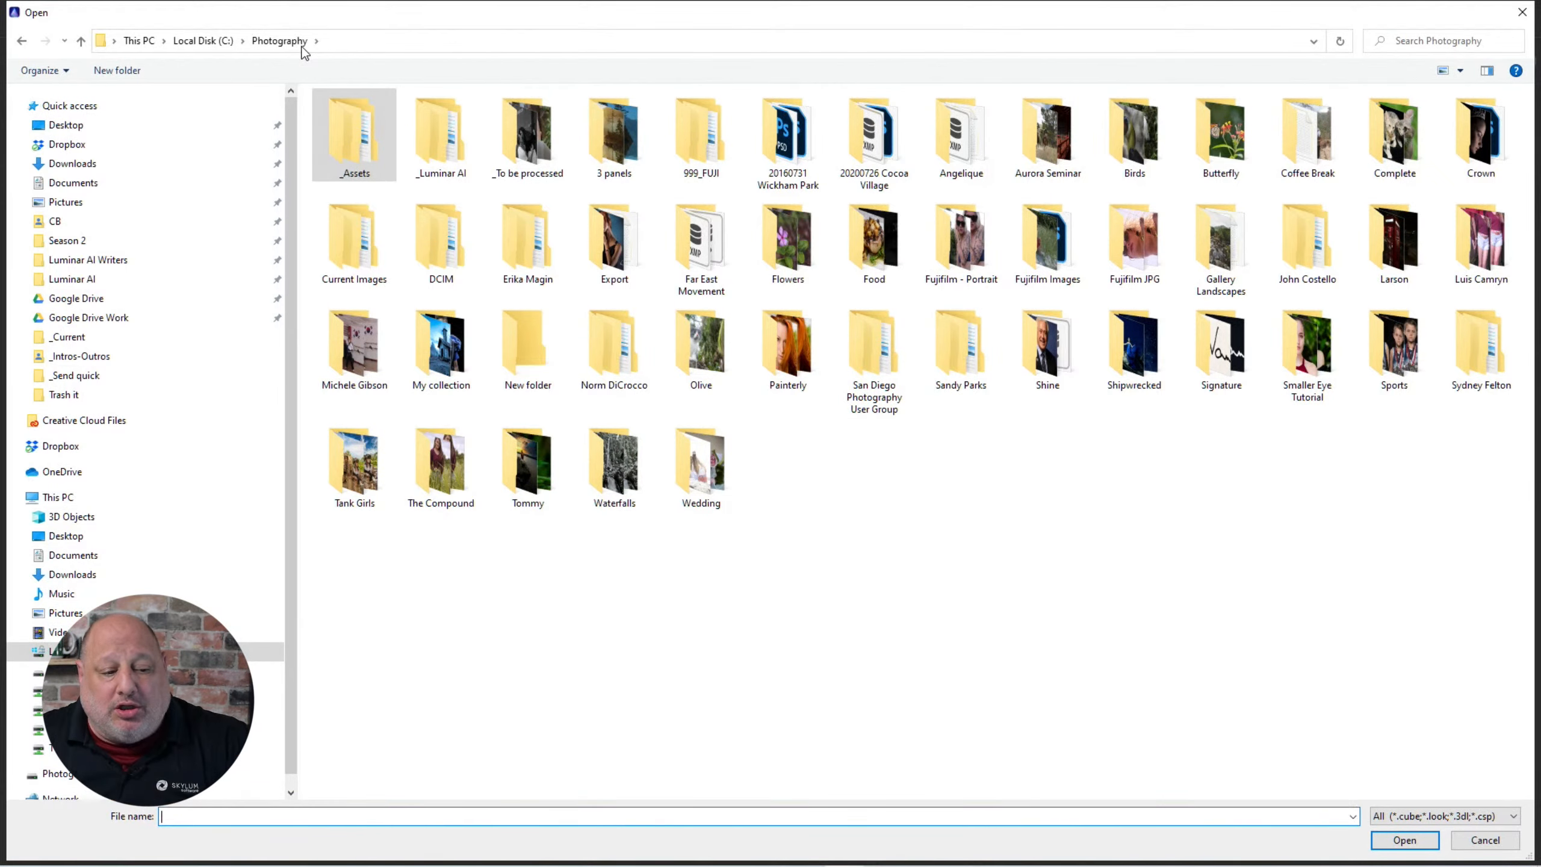
double_click(348, 143)
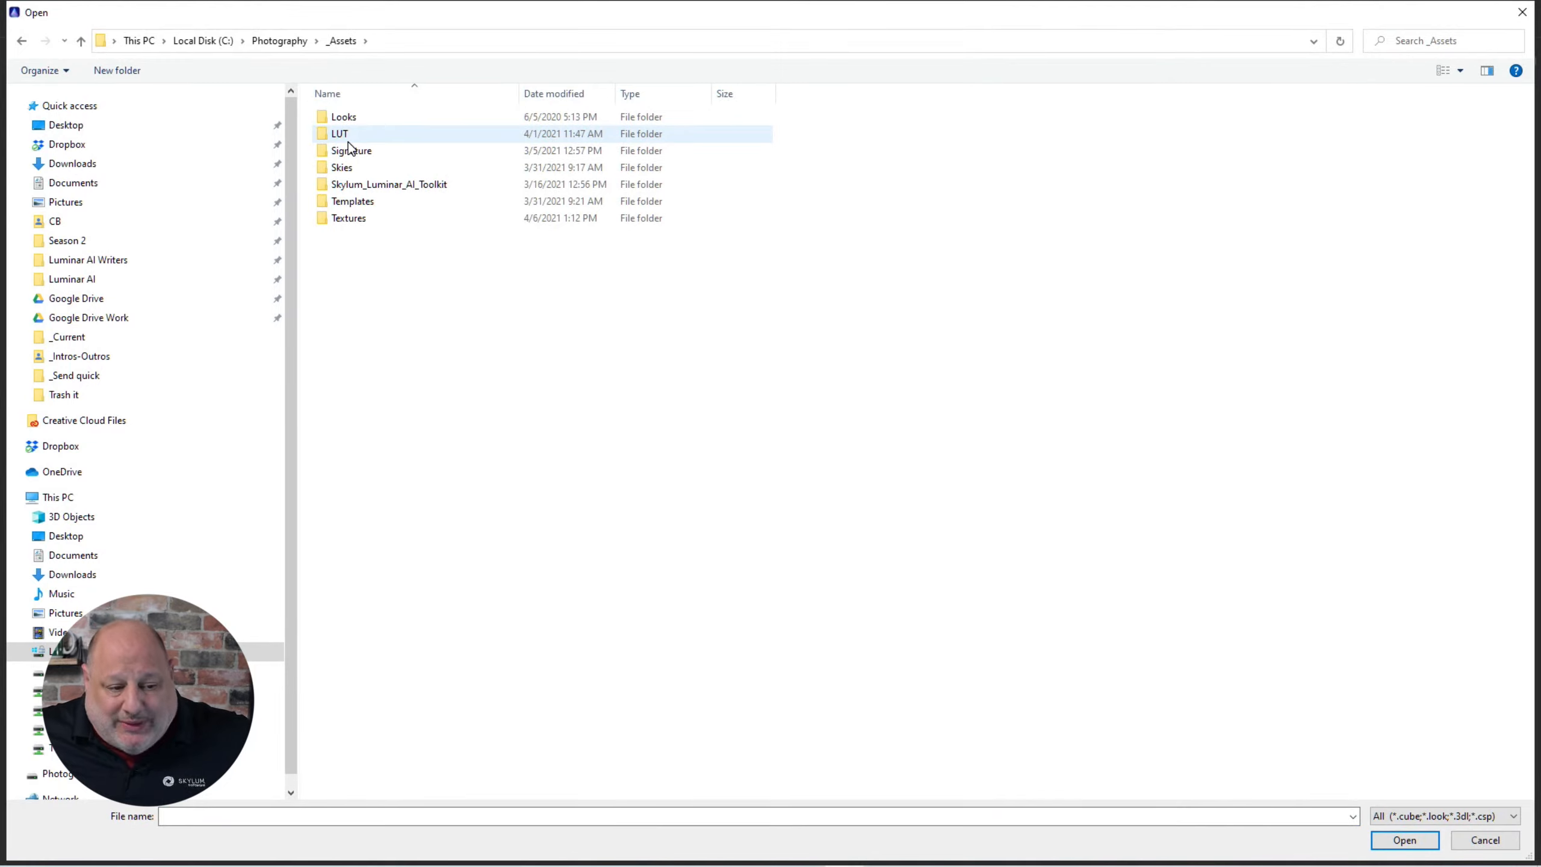
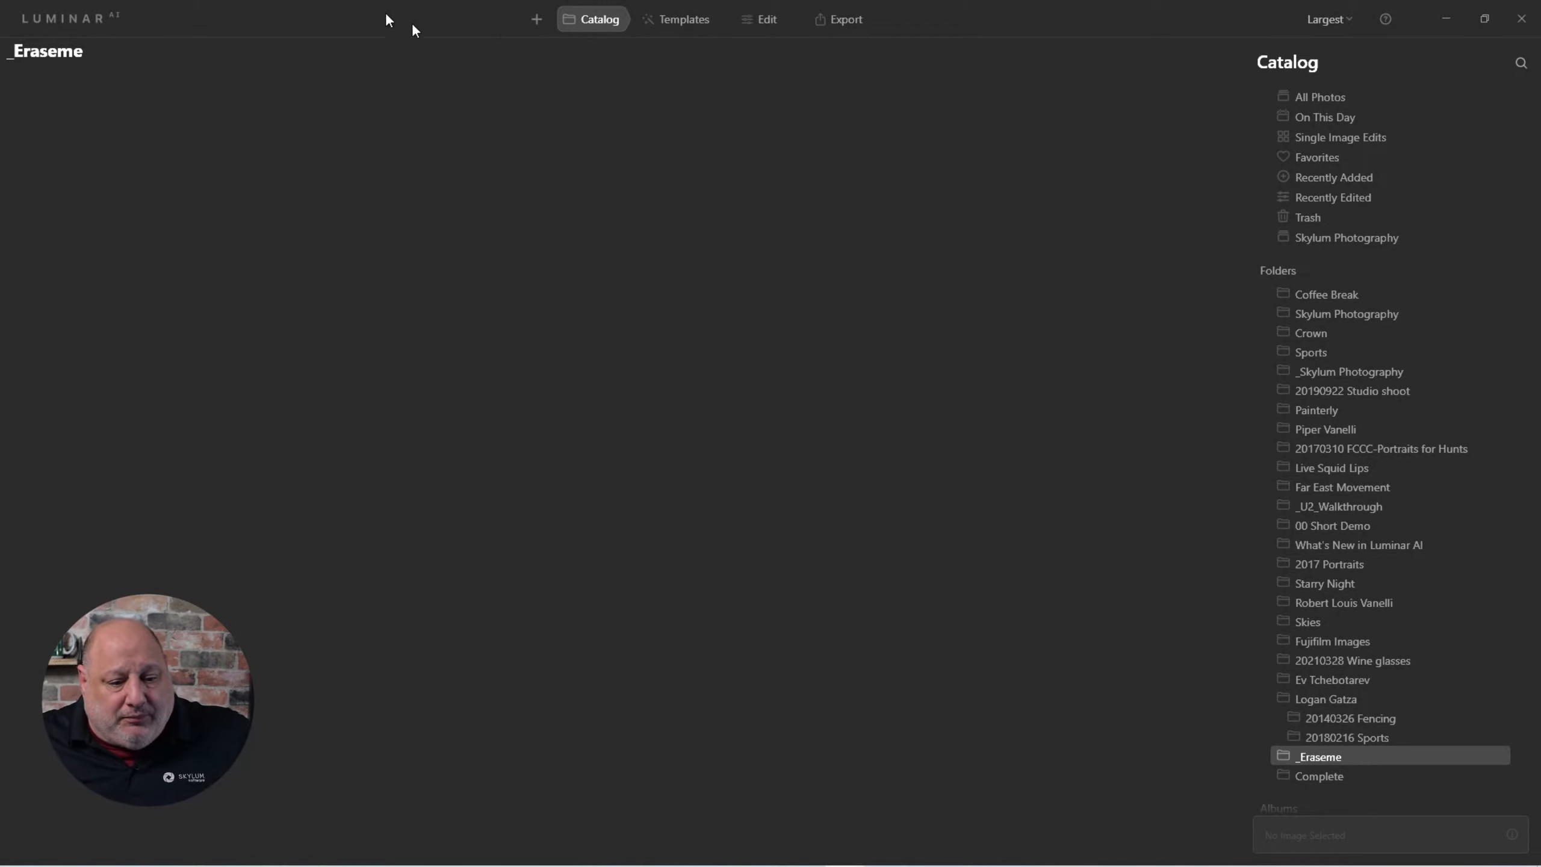
Switch to File Explorer and open the _Photography folder on the Photography (E:) drive
left_click(534, 20)
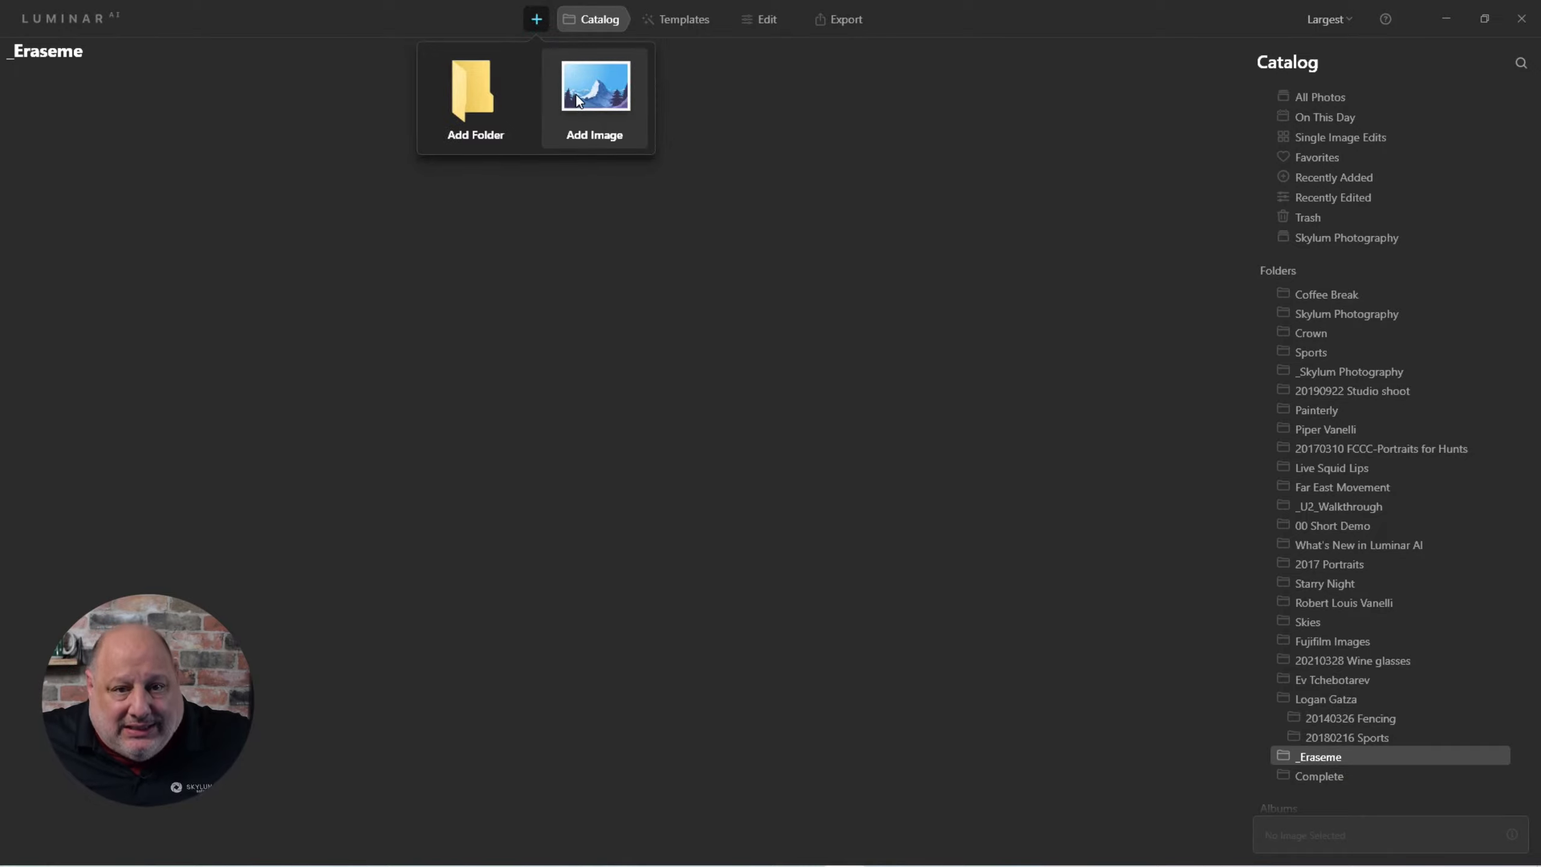
left_click(576, 100)
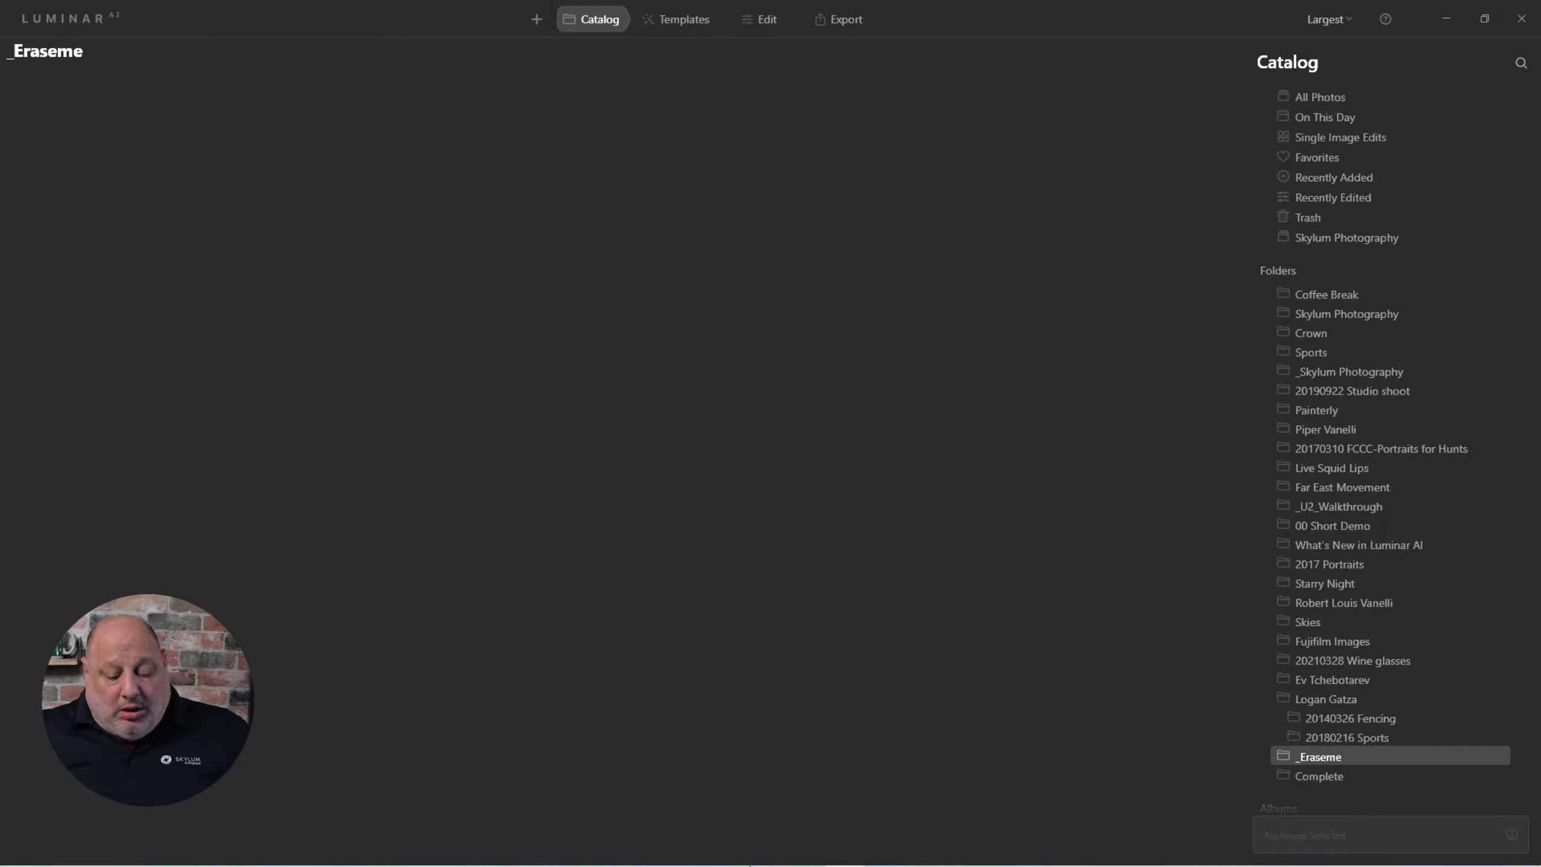
mouse_move(752, 865)
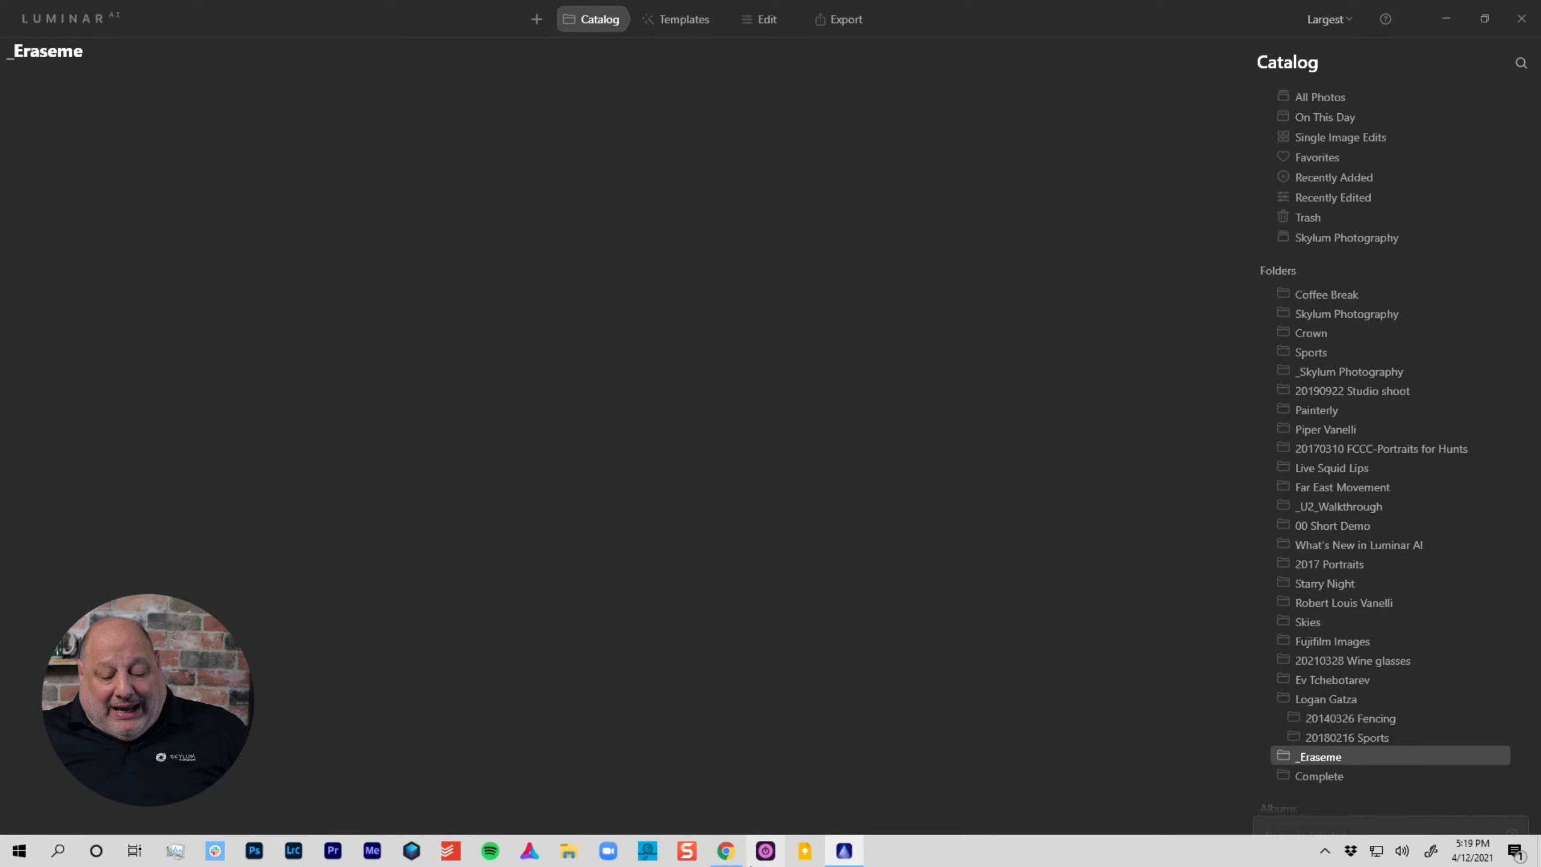
left_click(559, 855)
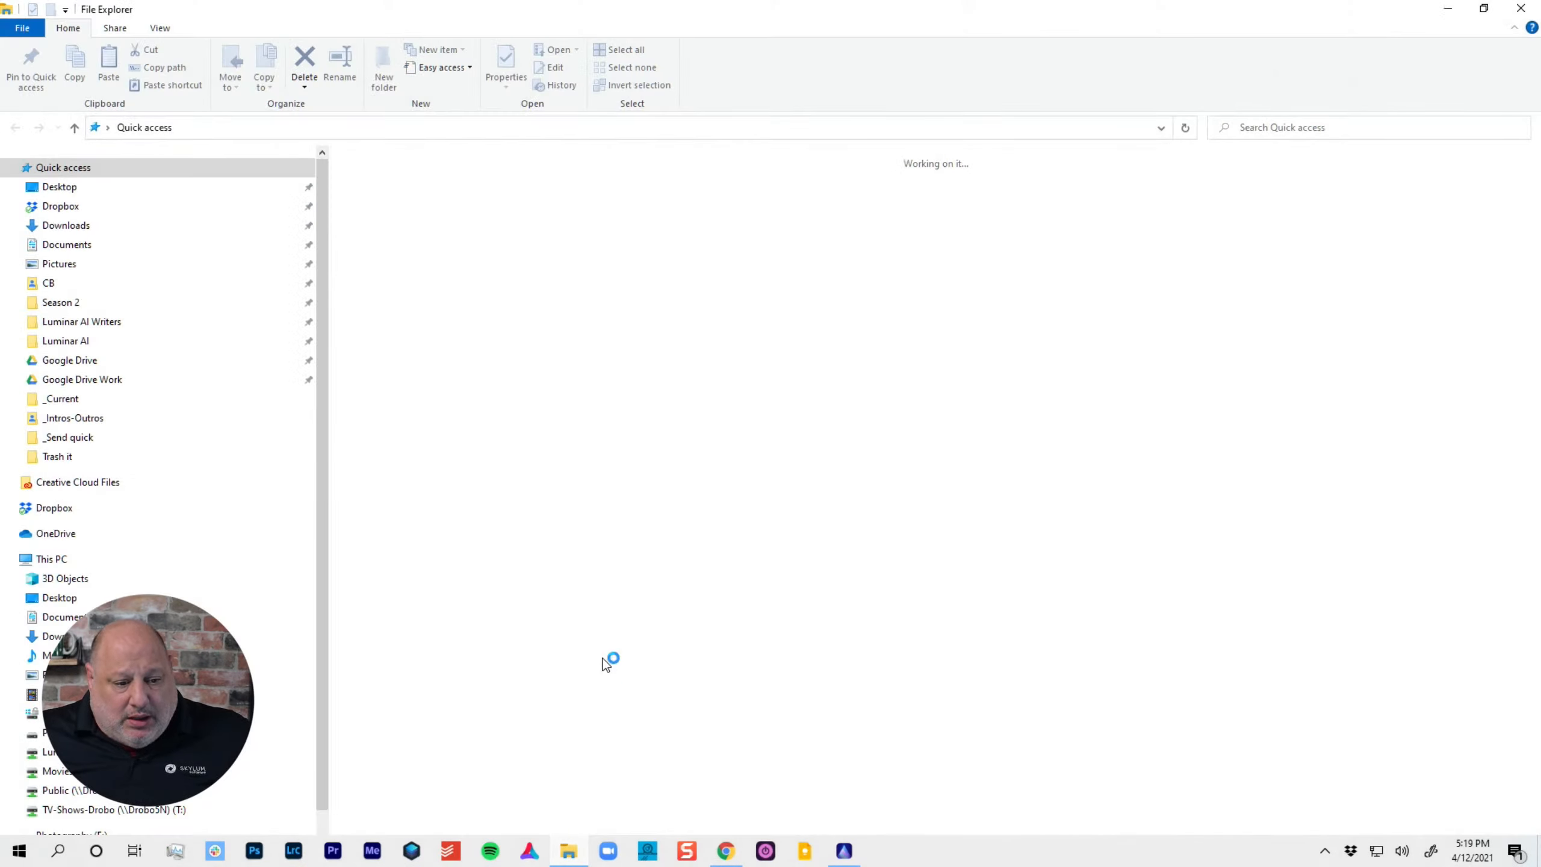
left_click(61, 733)
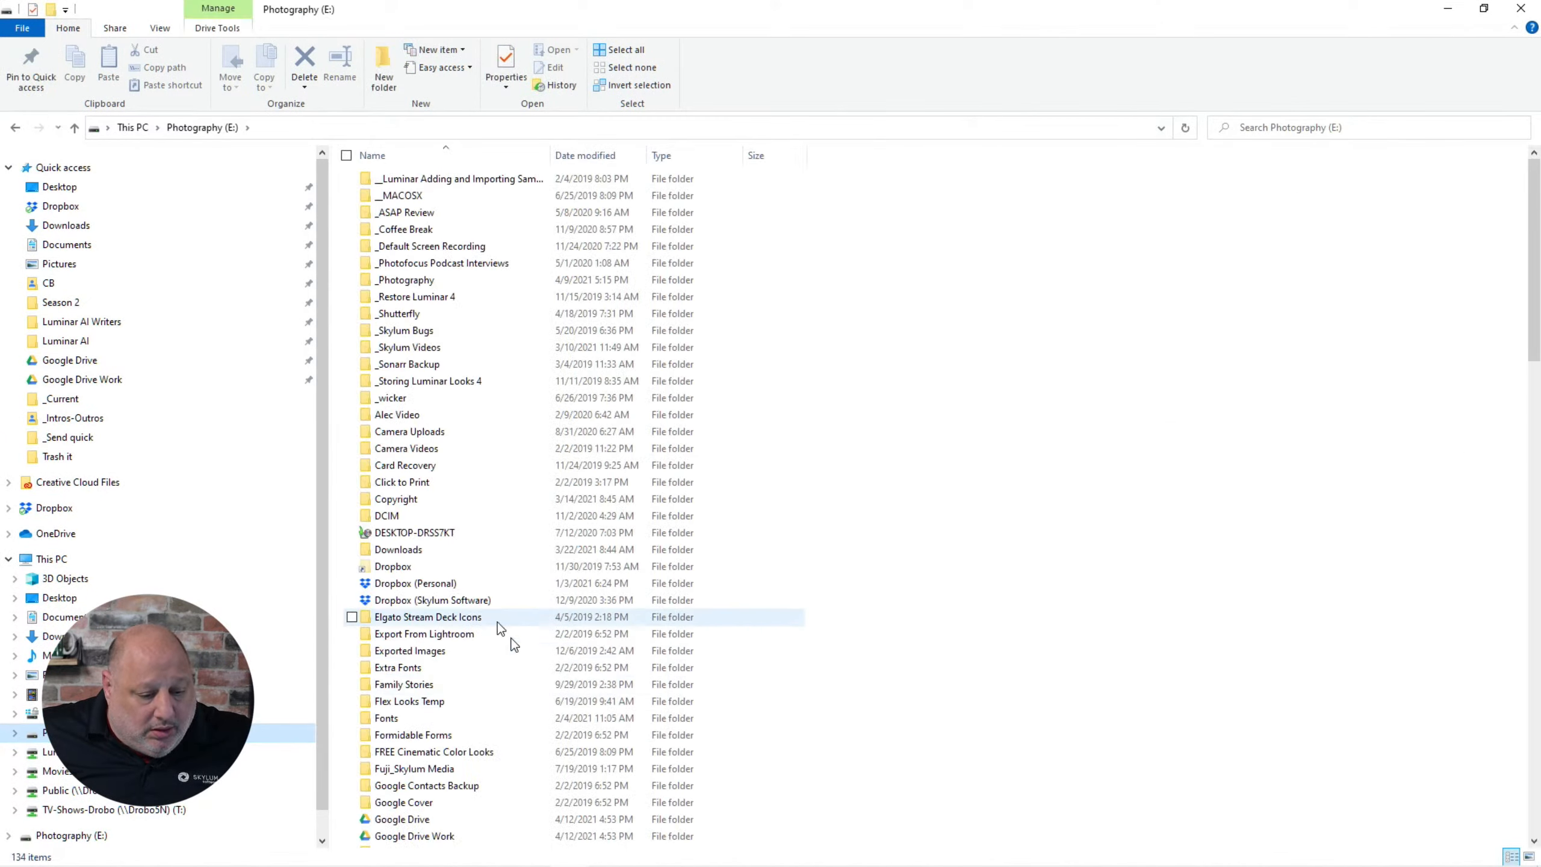
left_click(450, 280)
double_click(449, 281)
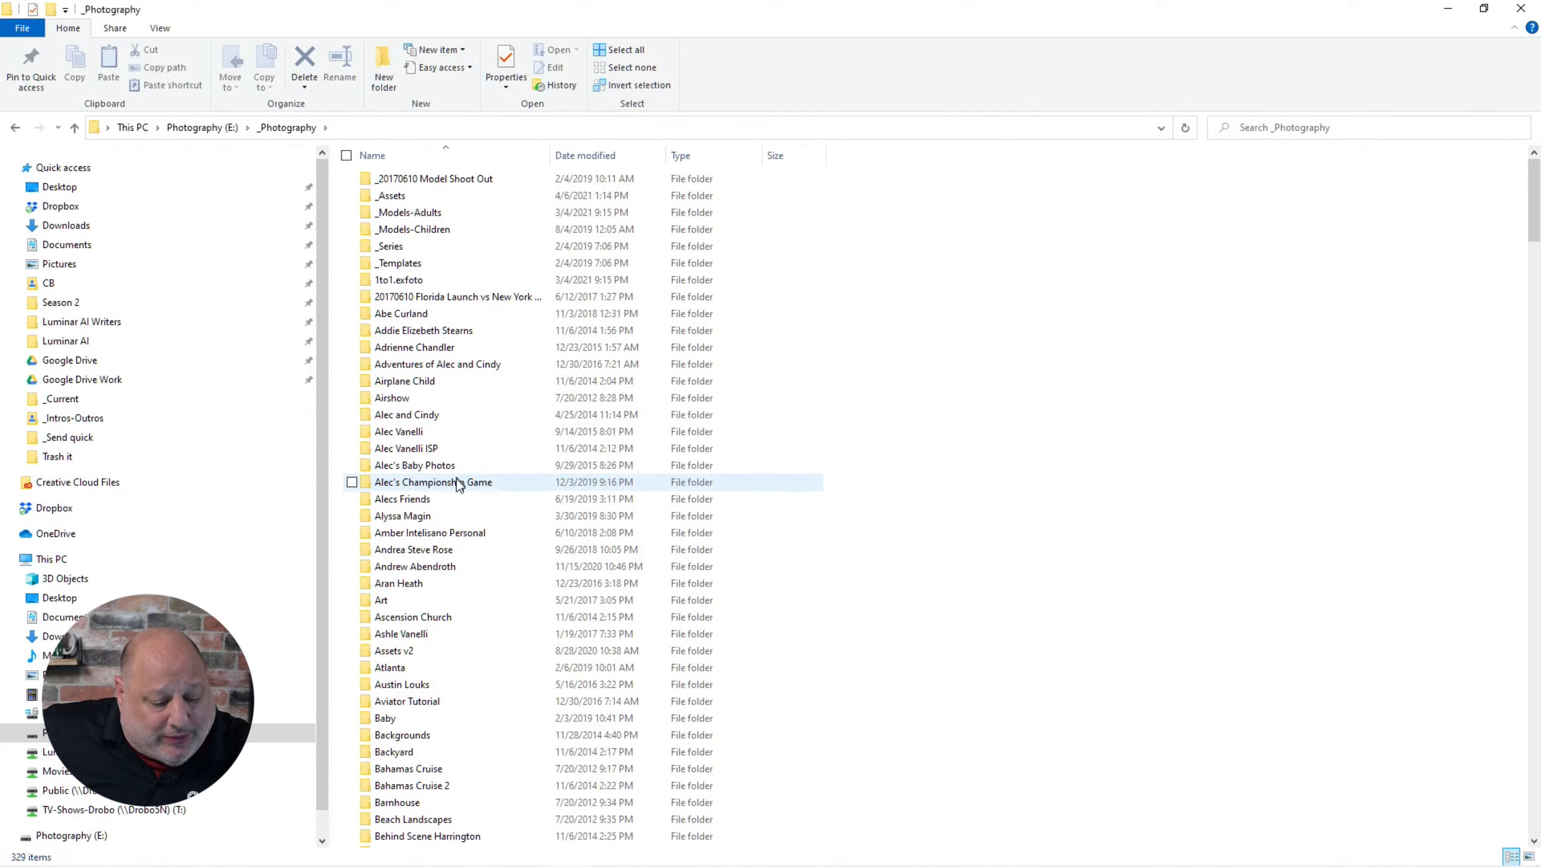
Open the Complete folder under 20210404 Family photos within the client family's folder
left_click(448, 533)
key("h")
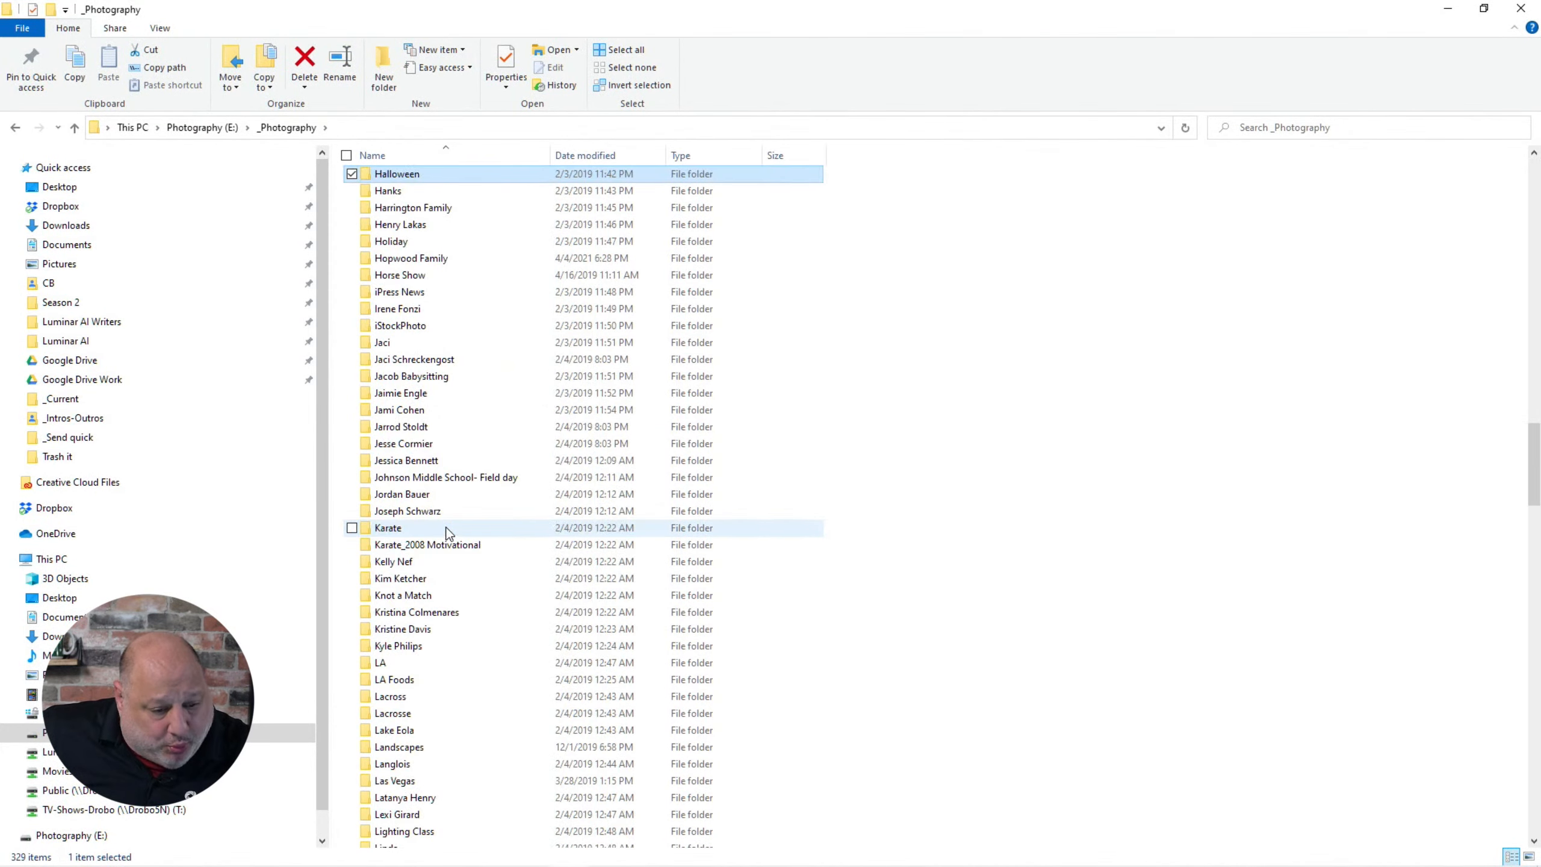
double_click(432, 261)
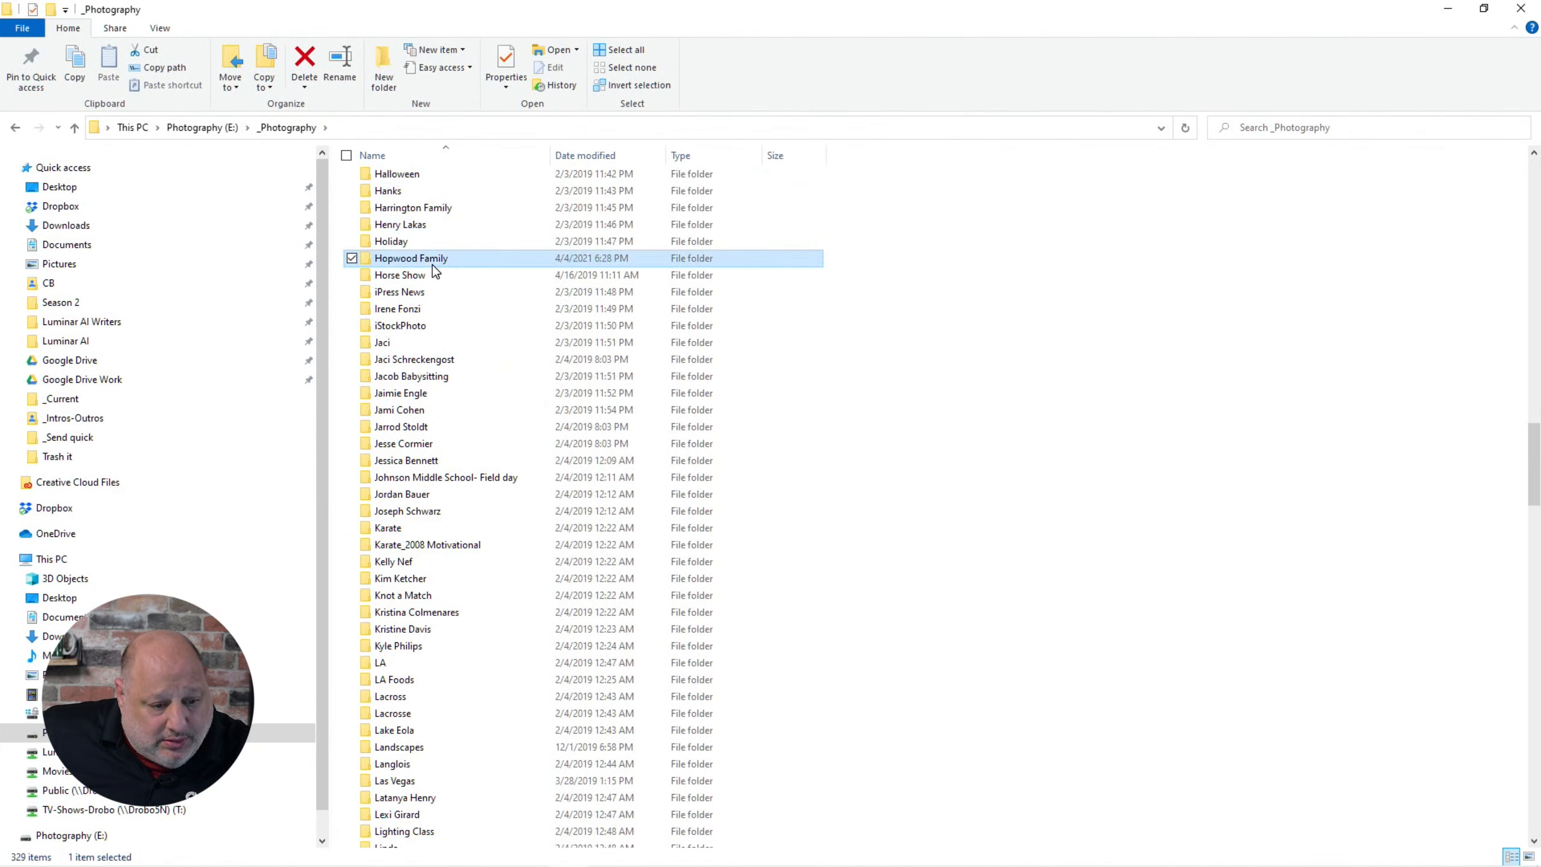
left_click(435, 179)
double_click(435, 180)
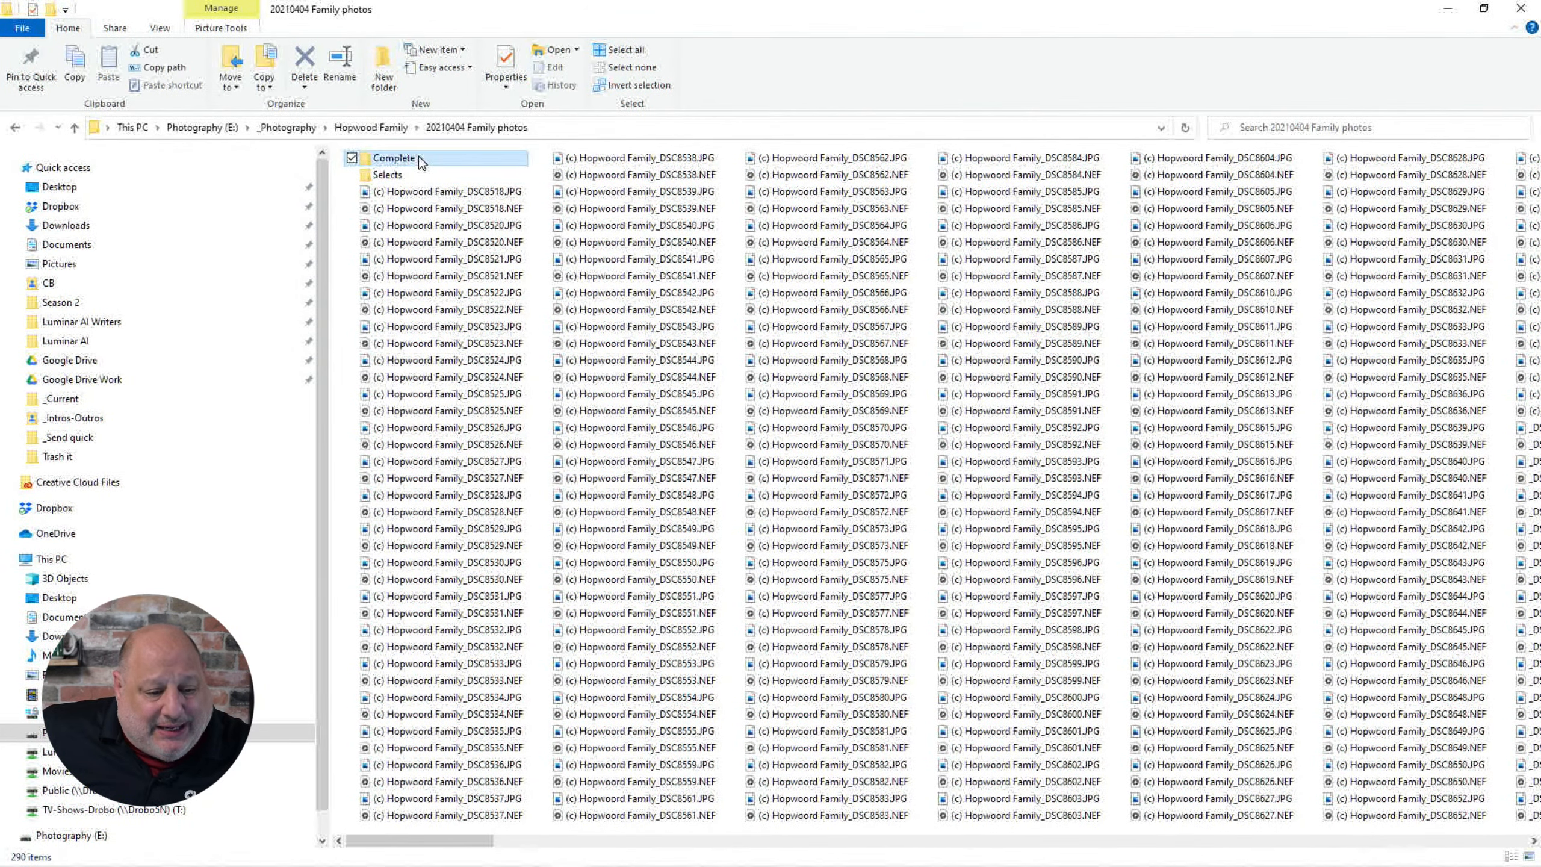
double_click(420, 160)
left_click(419, 157)
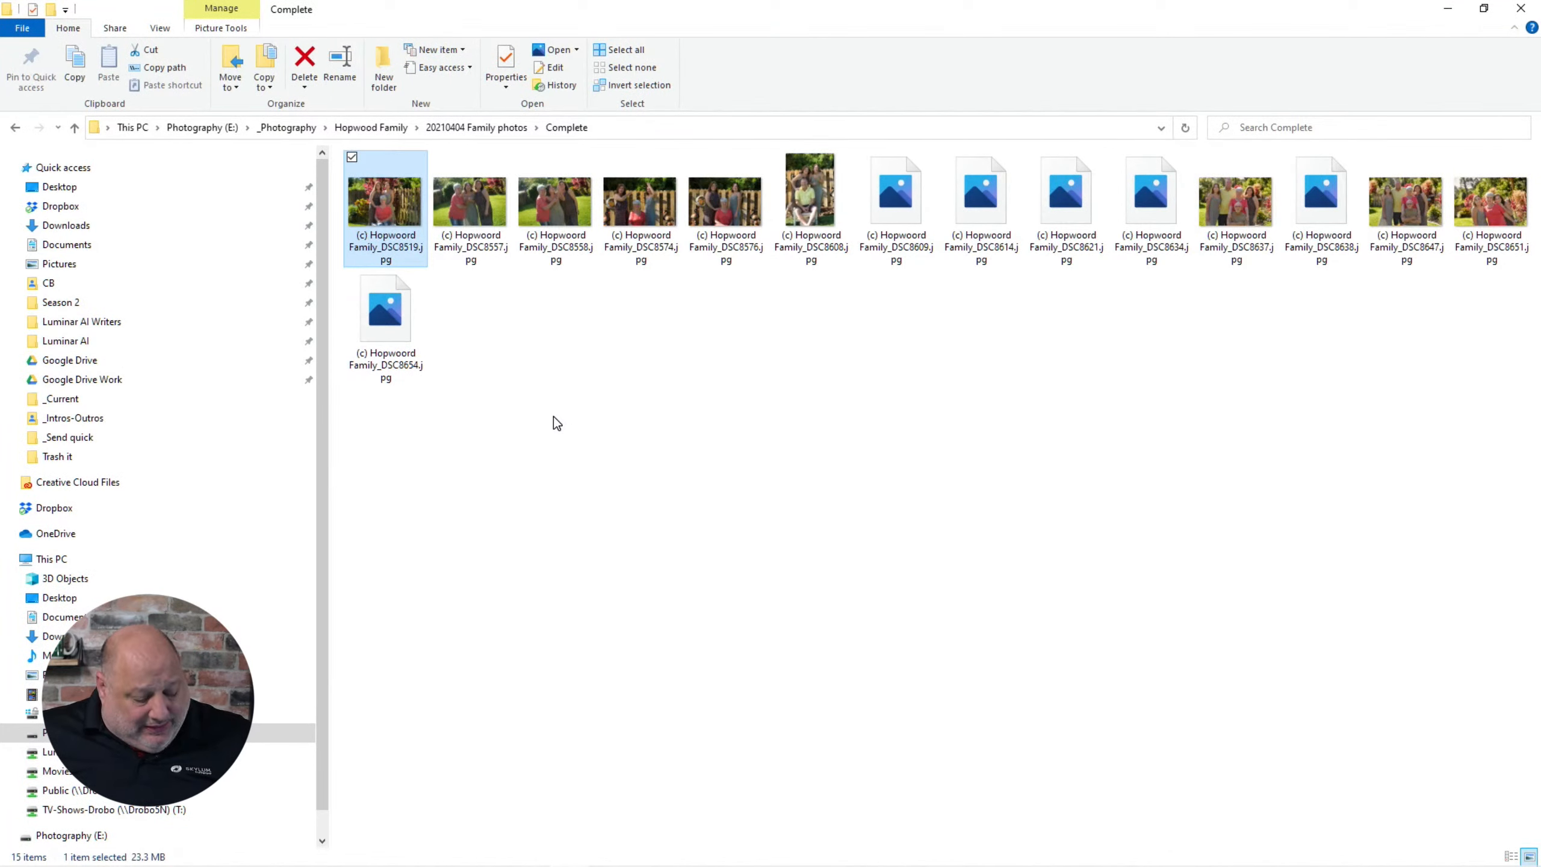
Copy all the family photos in the Complete folder
key("ctrl+a")
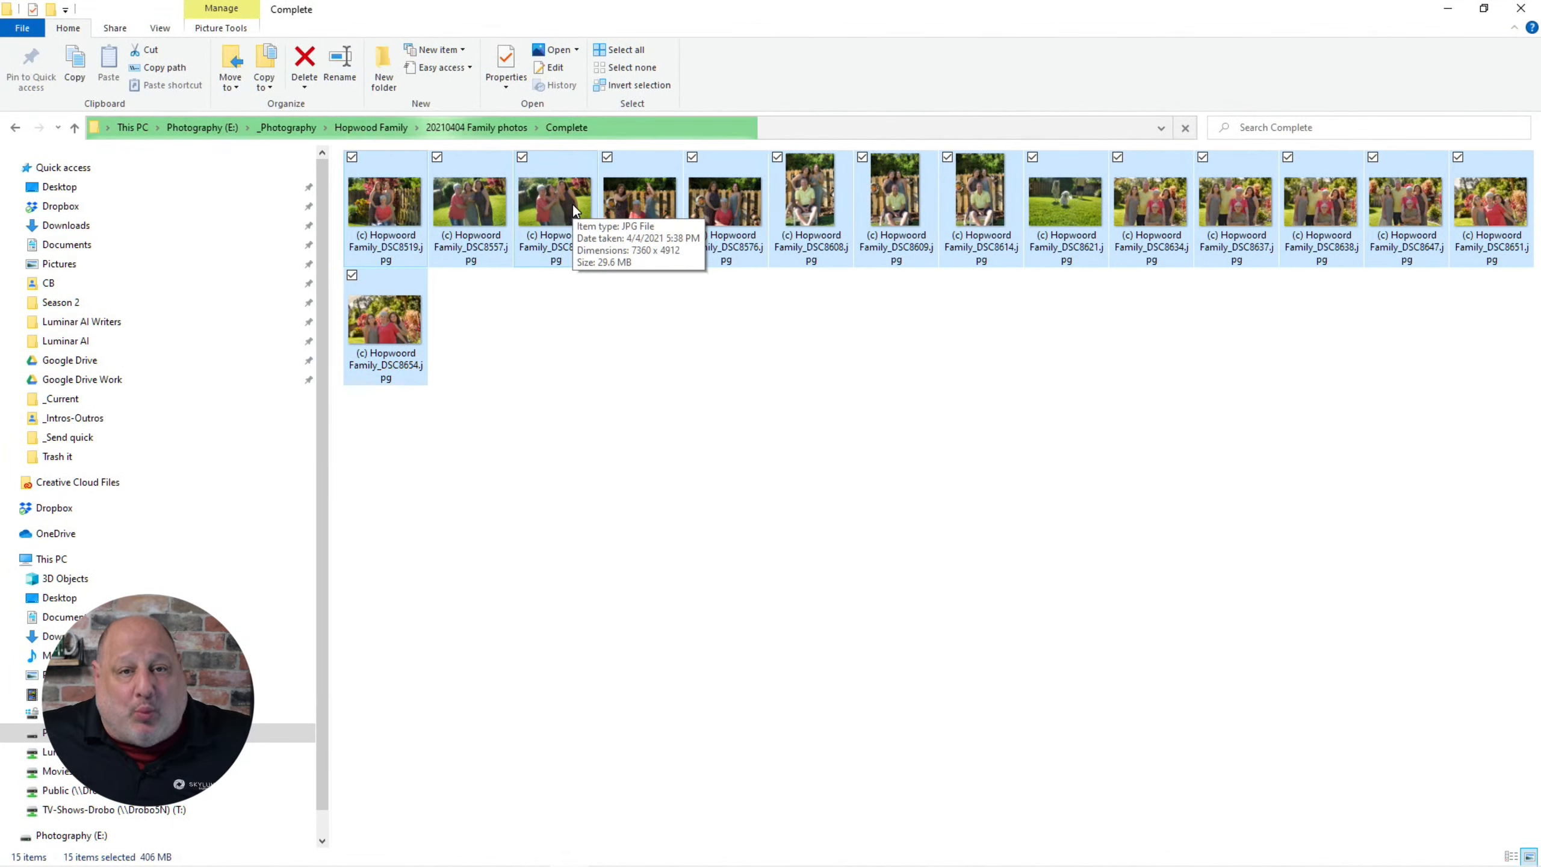
right_click(573, 205)
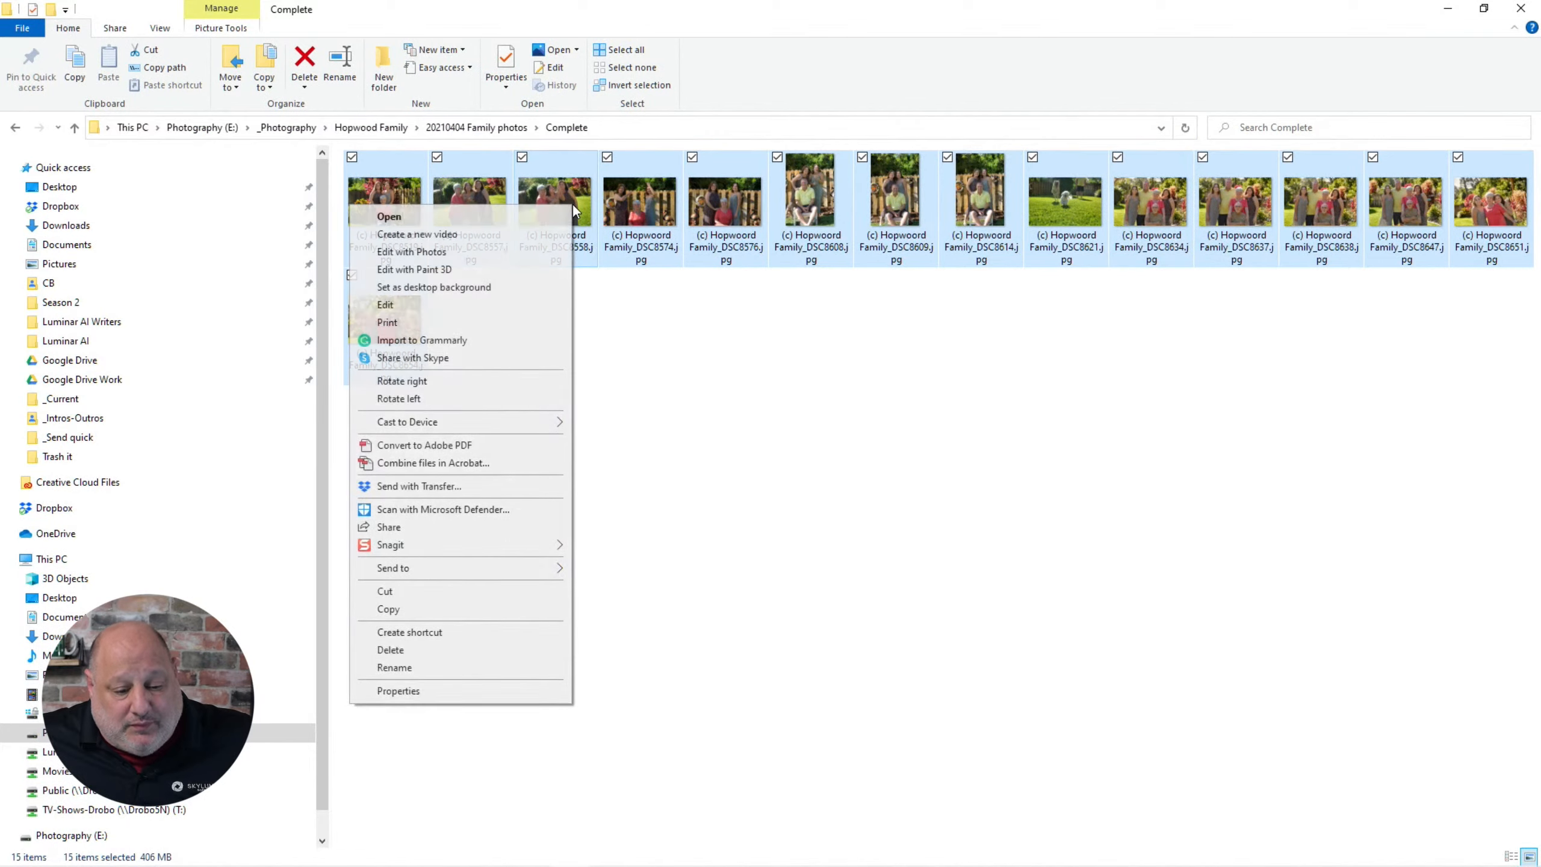
left_click(407, 615)
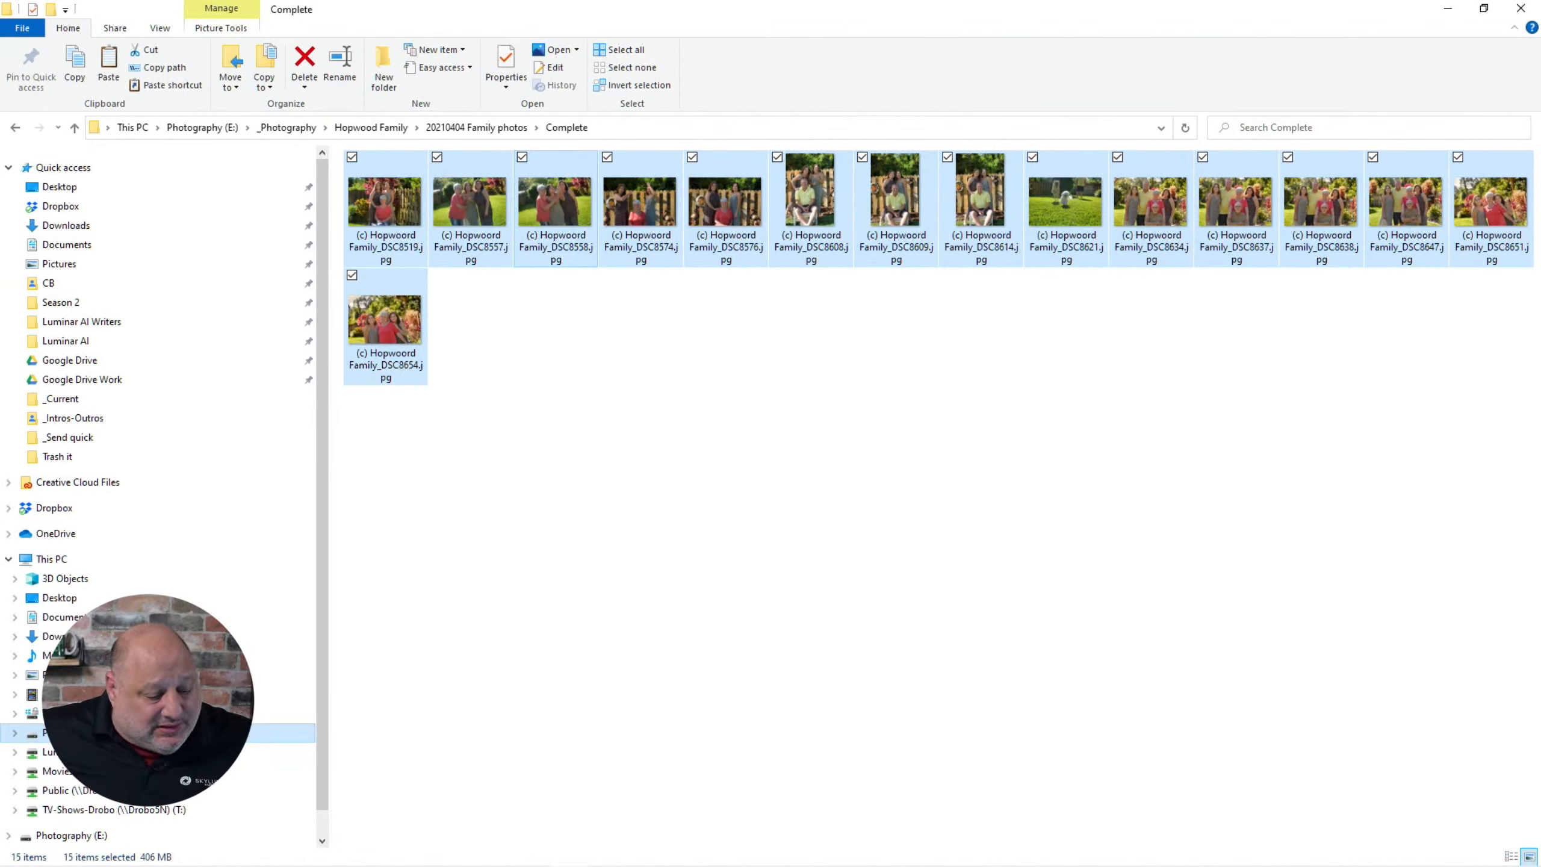
Open the _Eraseme folder inside Photography on Local Disk (C:)
left_click(310, 732)
left_click(310, 713)
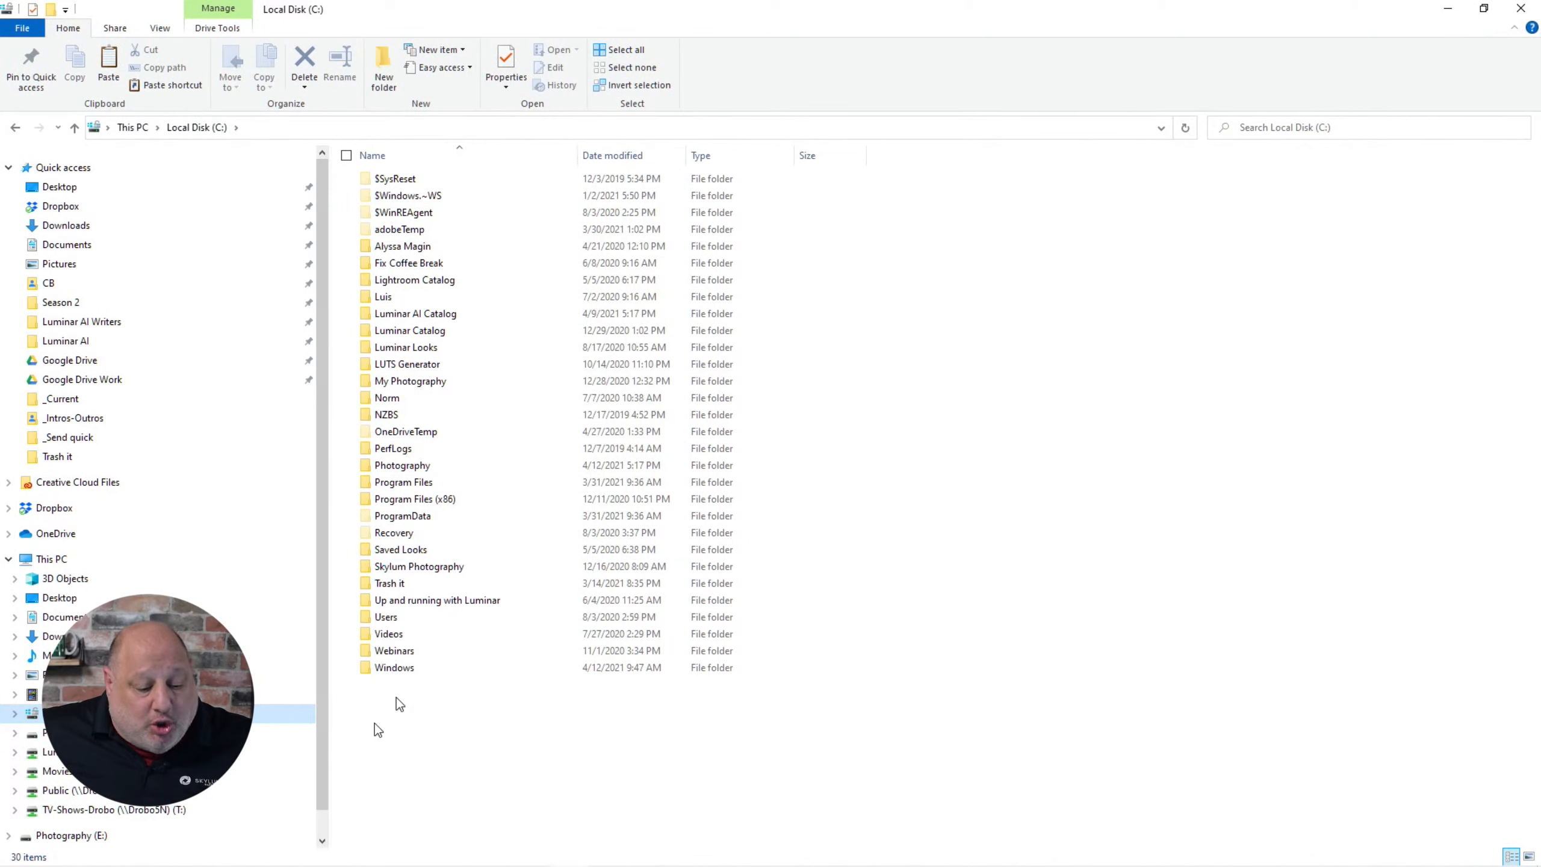
double_click(433, 466)
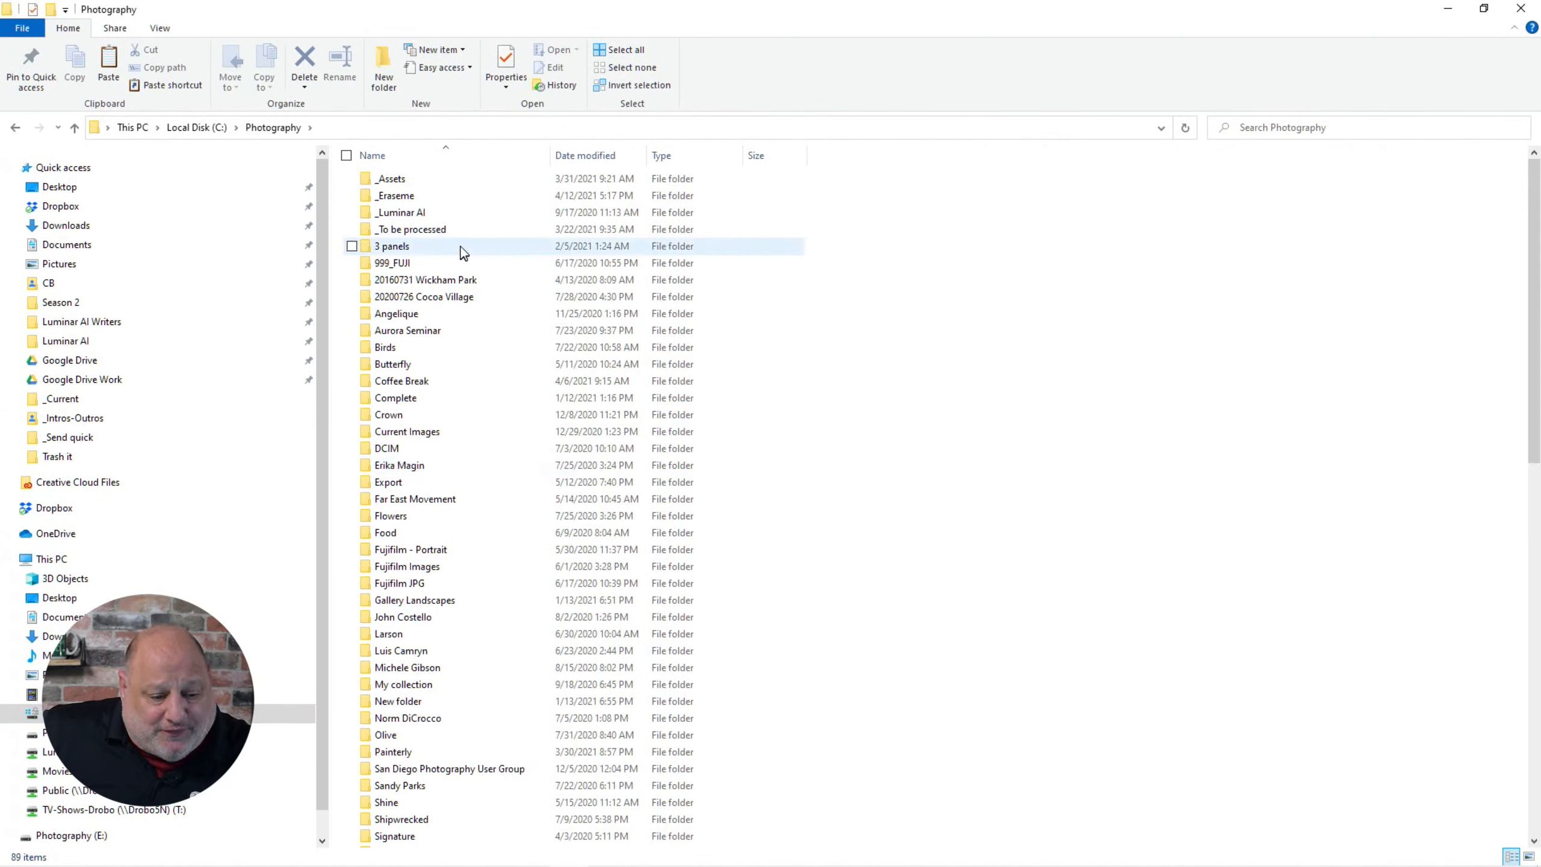
left_click(424, 201)
double_click(424, 201)
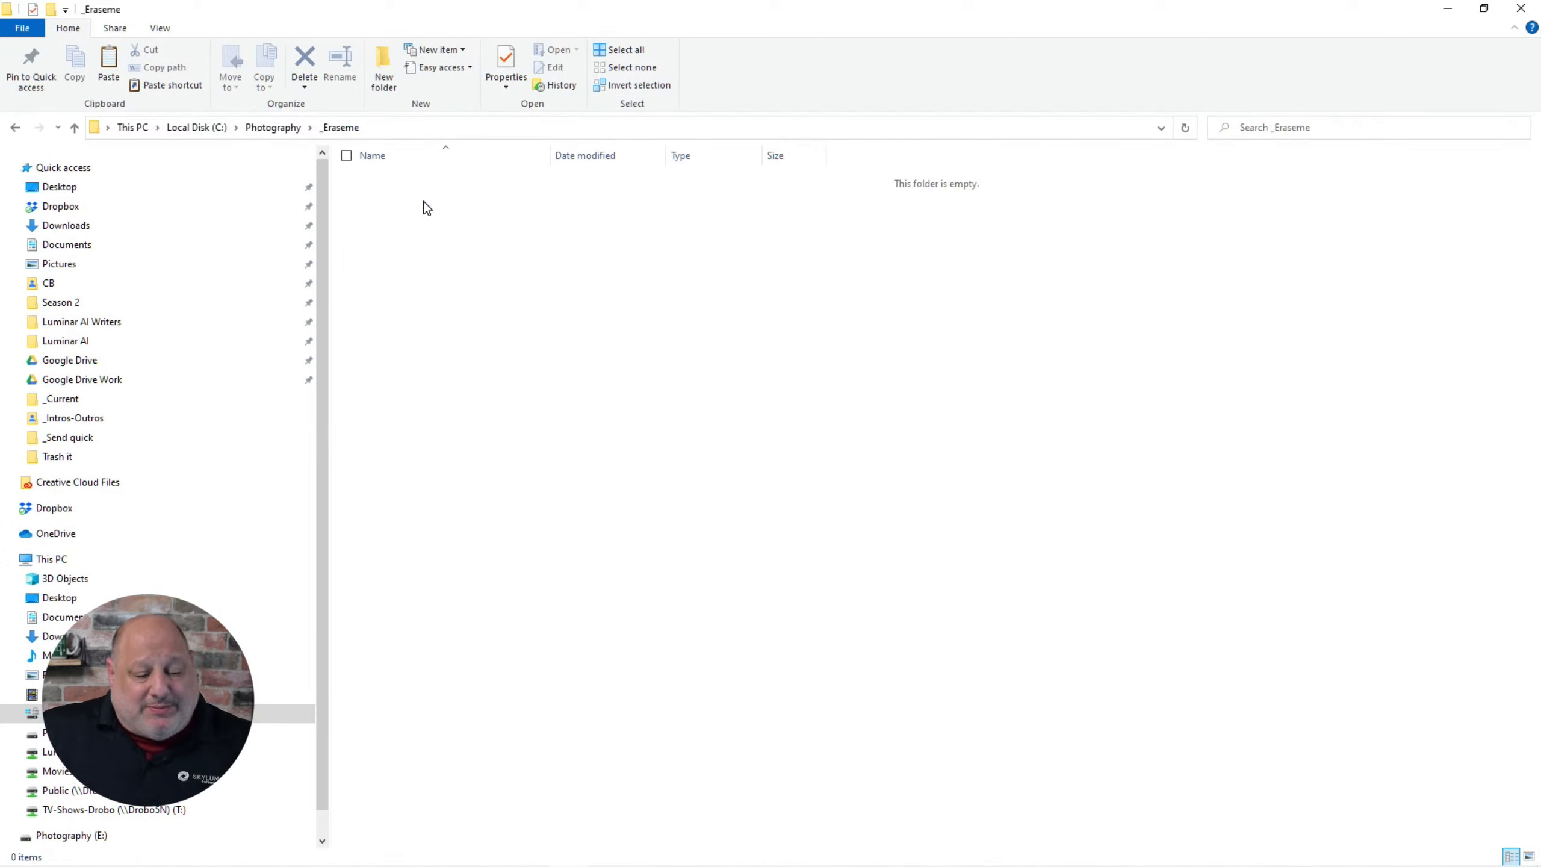
Create a new subfolder in _Eraseme named "20210412 Quick family photo"
right_click(424, 201)
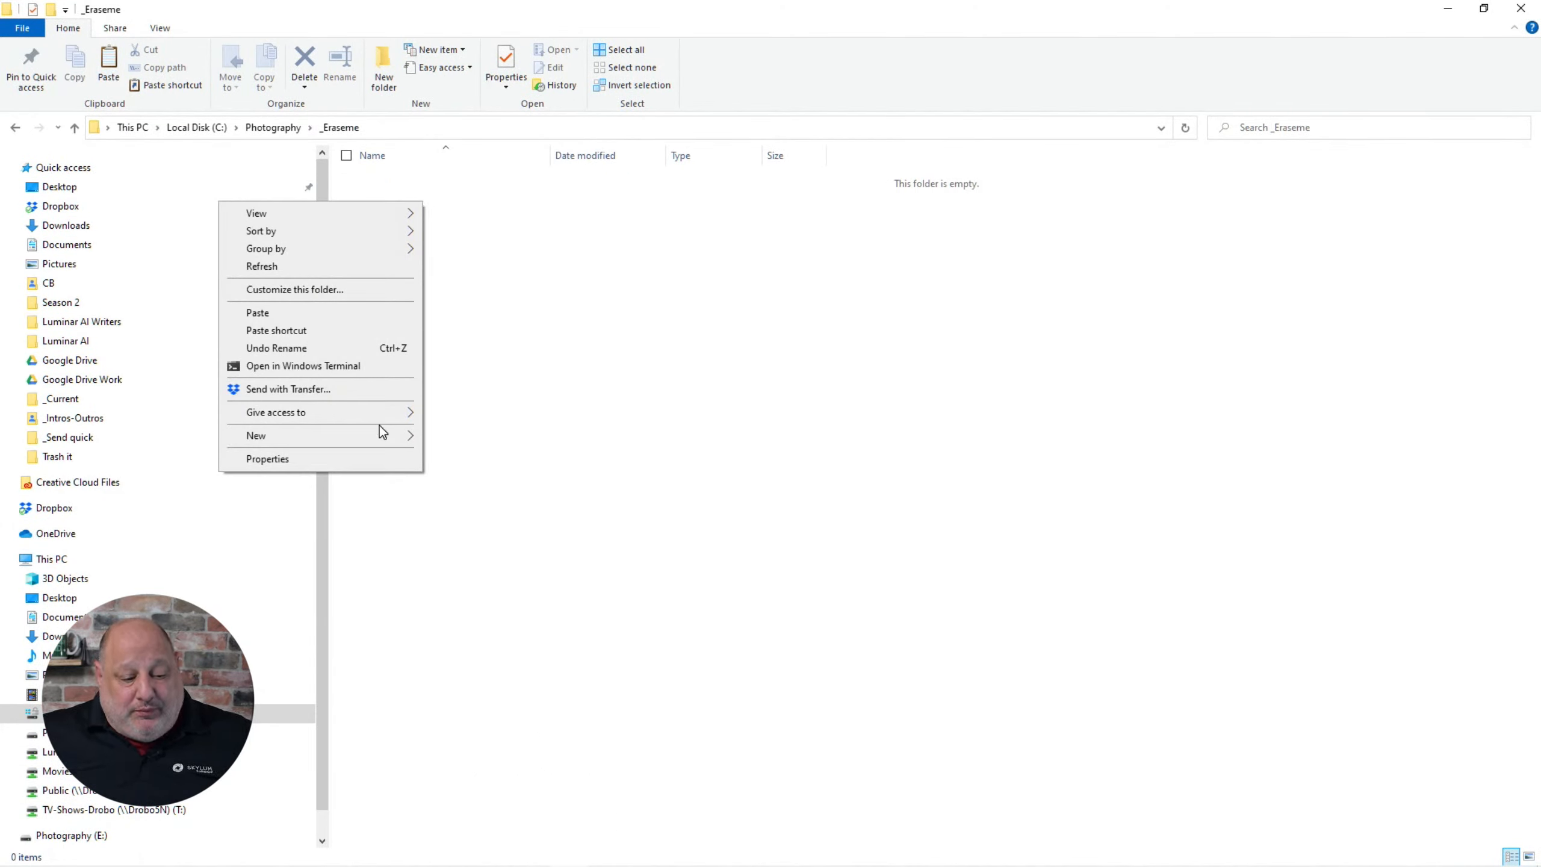
mouse_move(390, 437)
left_click(468, 437)
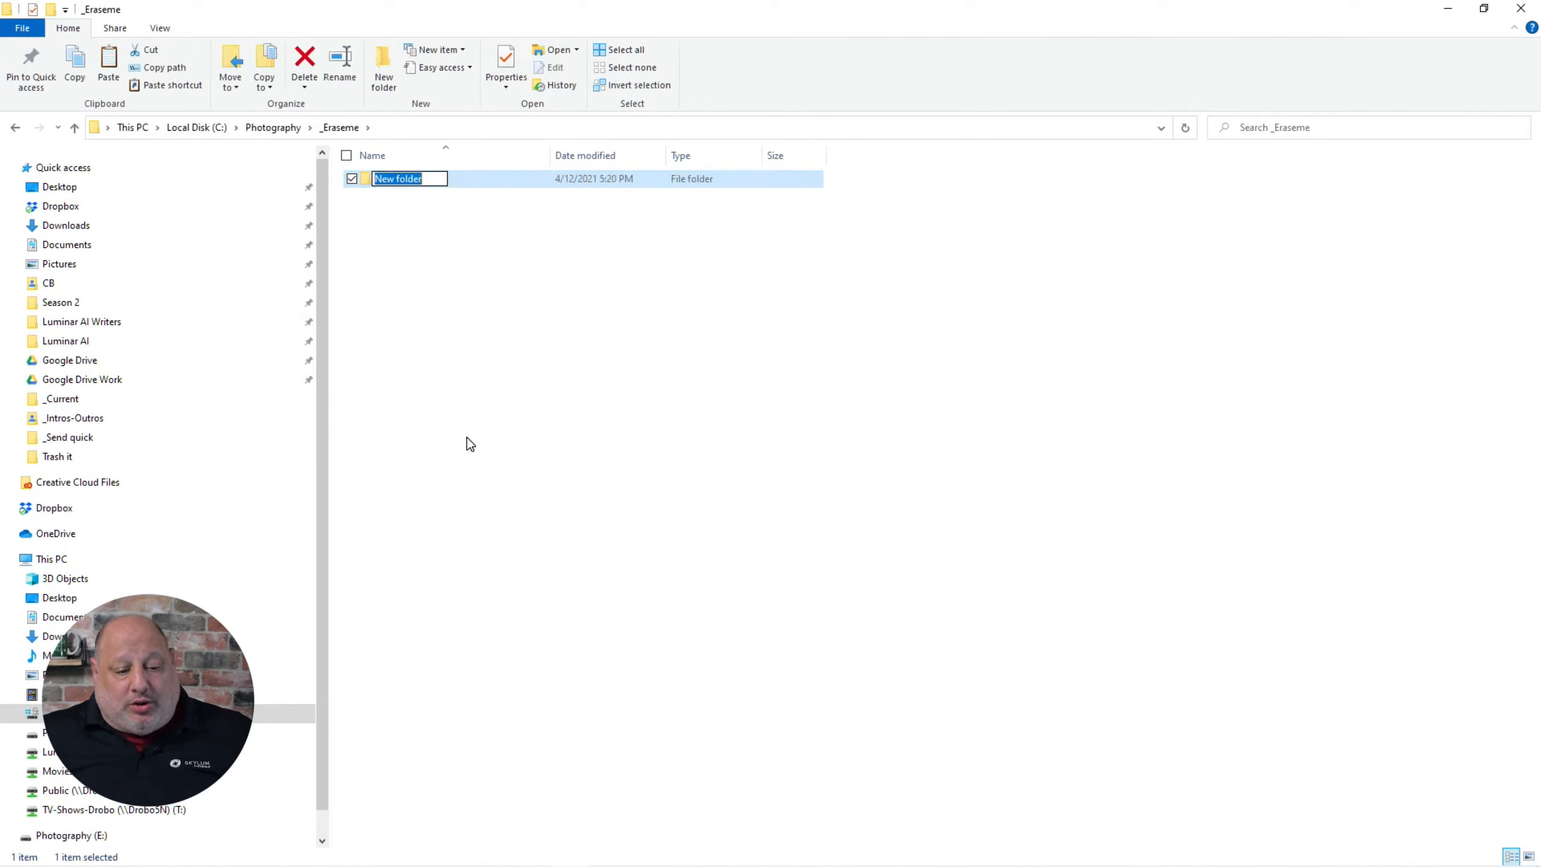
type("20")
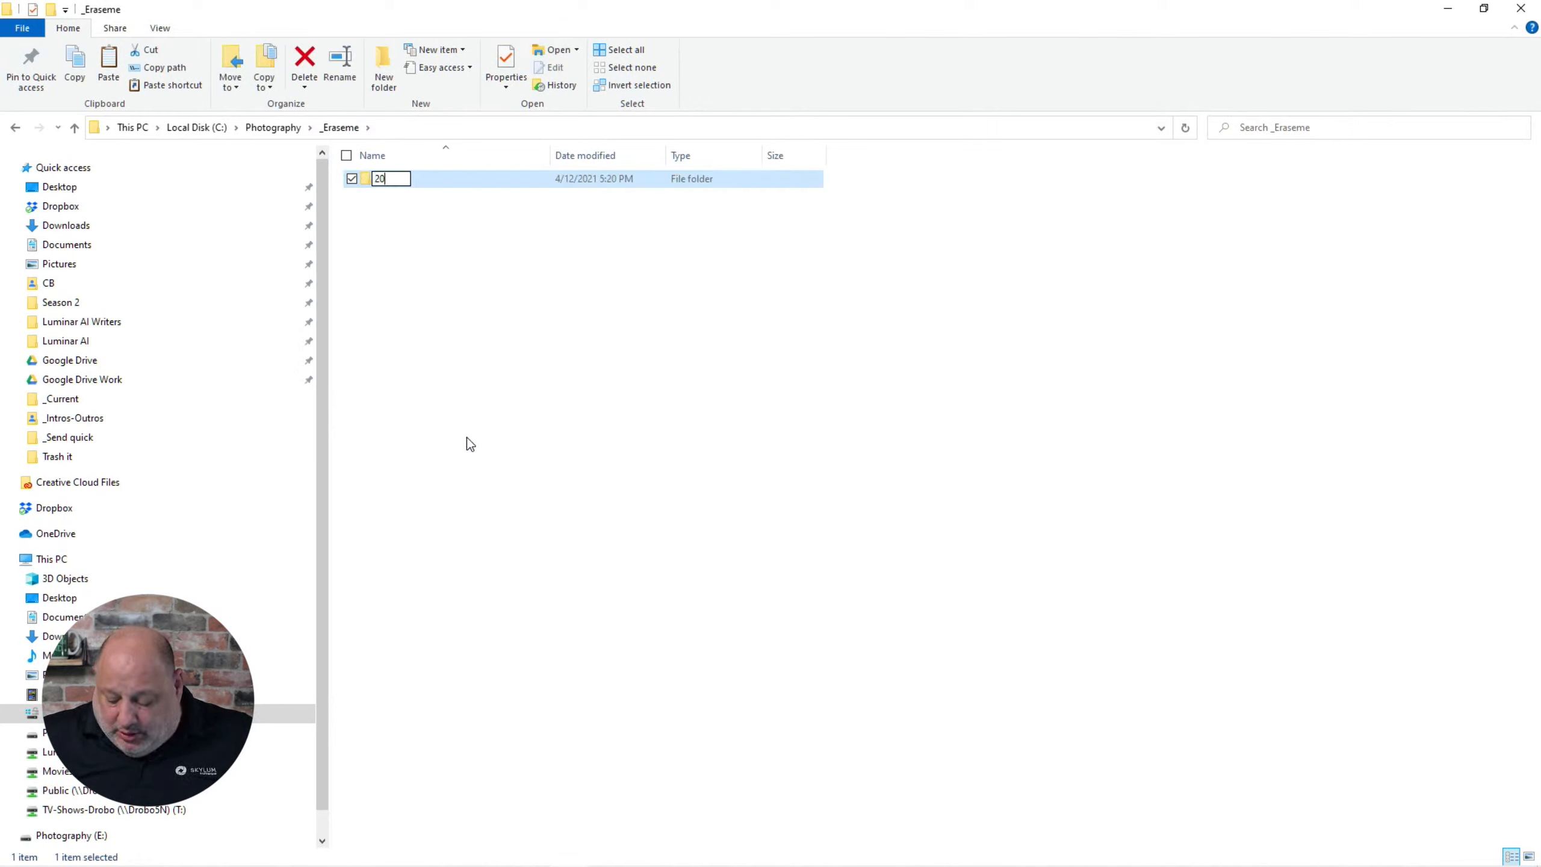
type("2104")
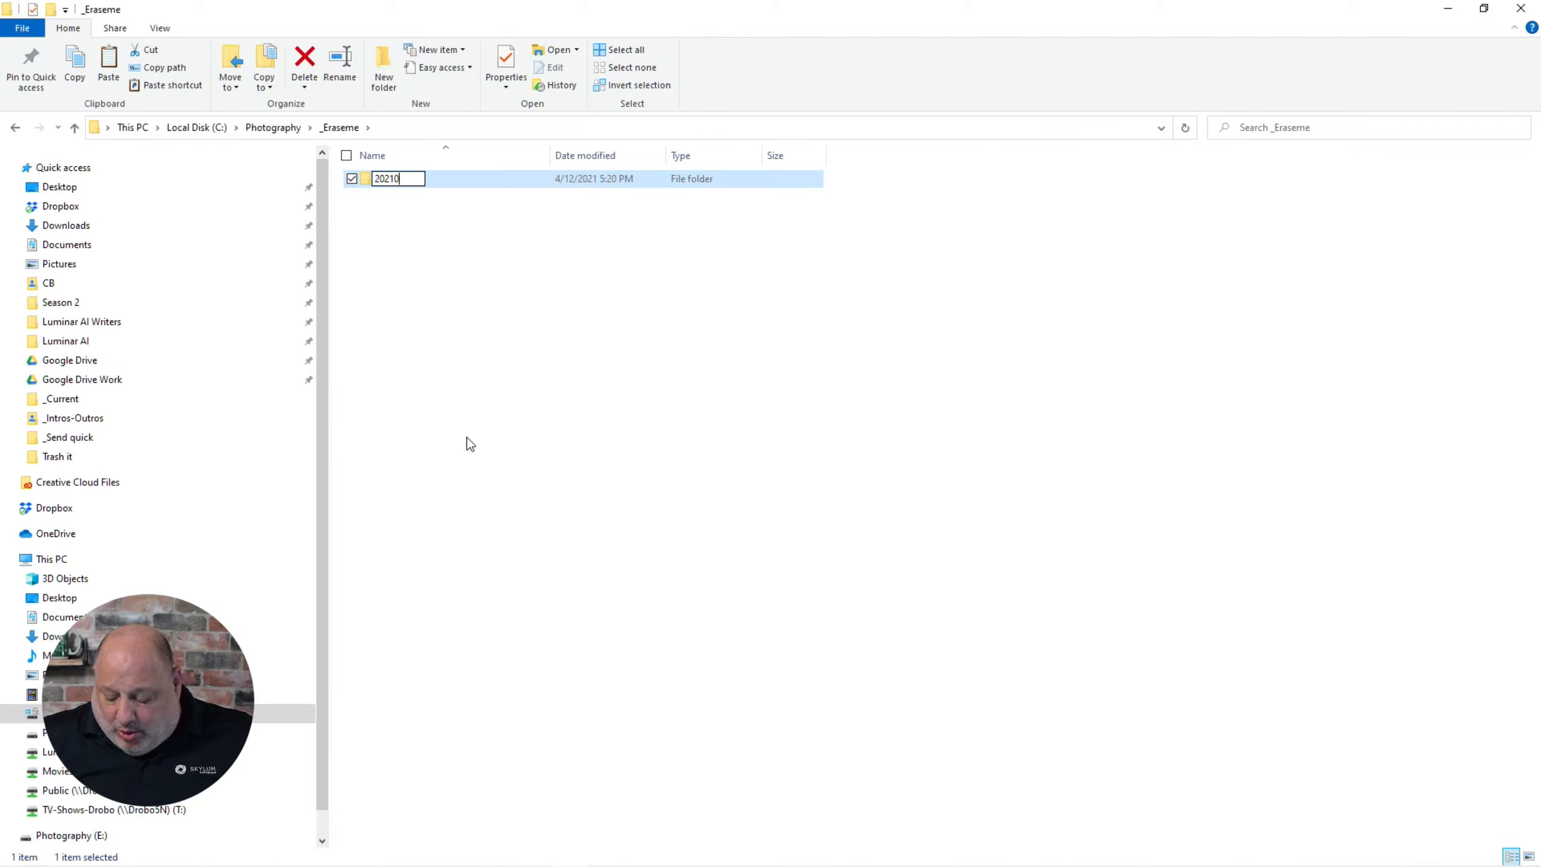
type("12")
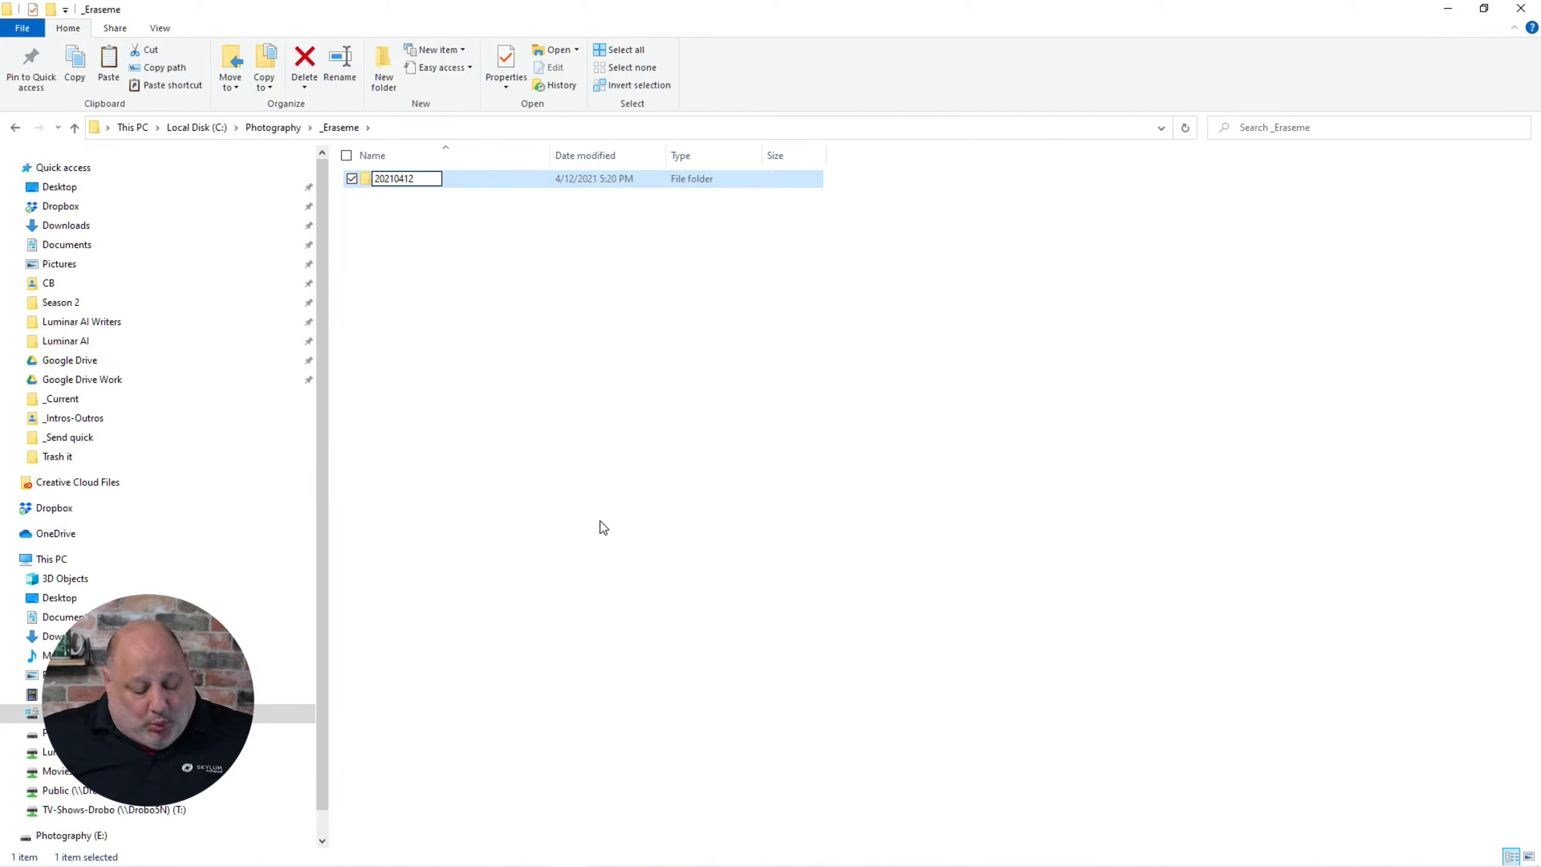
type(" Qui")
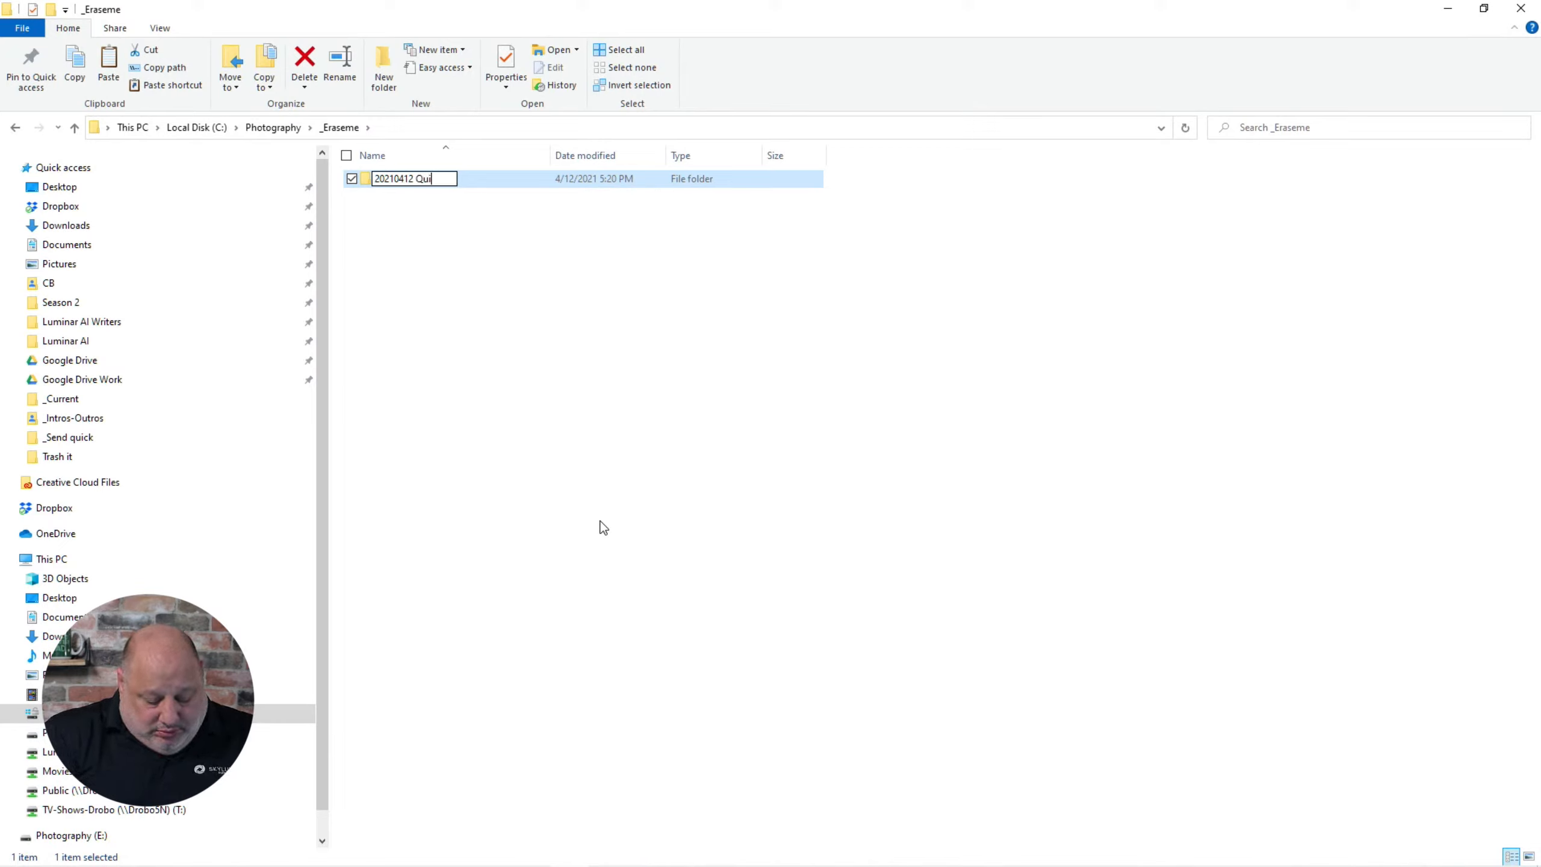
type("ck family photo")
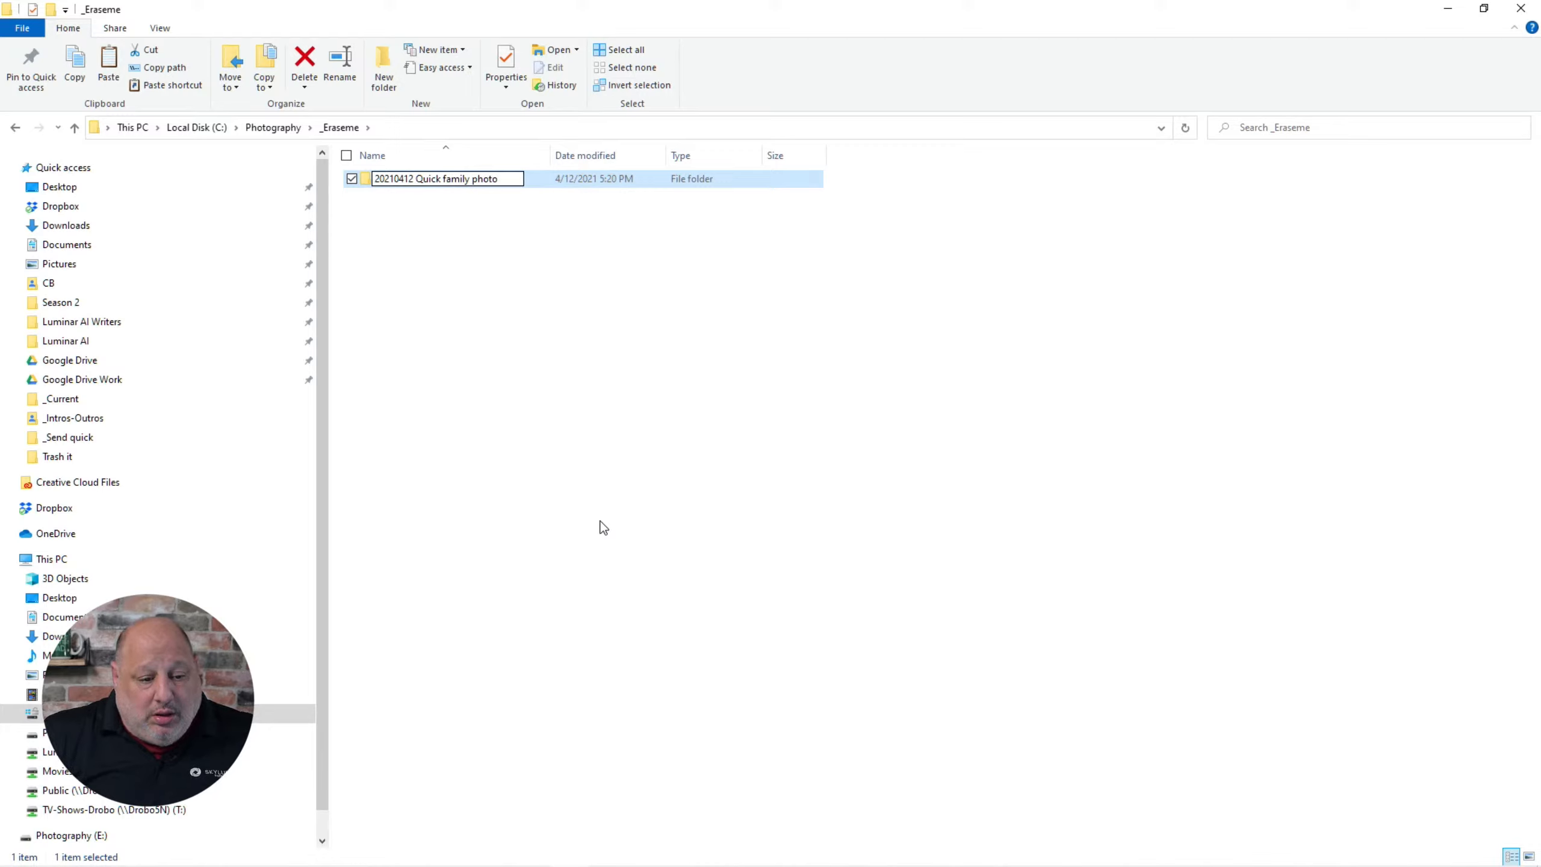
key("Return")
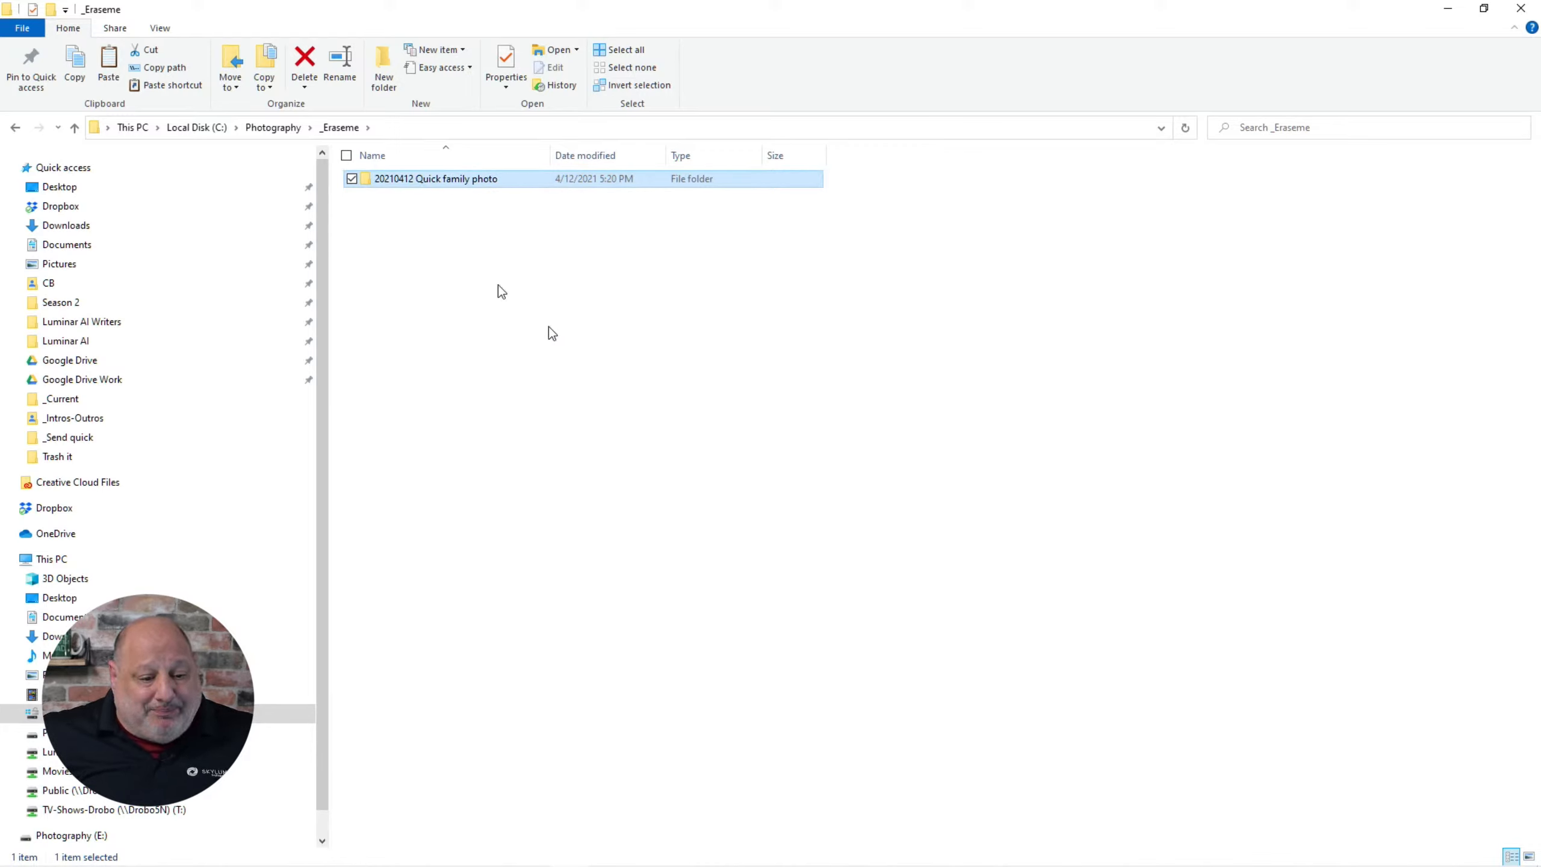
Paste the copied family photos into the 20210412 Quick family photo folder and close File Explorer
double_click(448, 181)
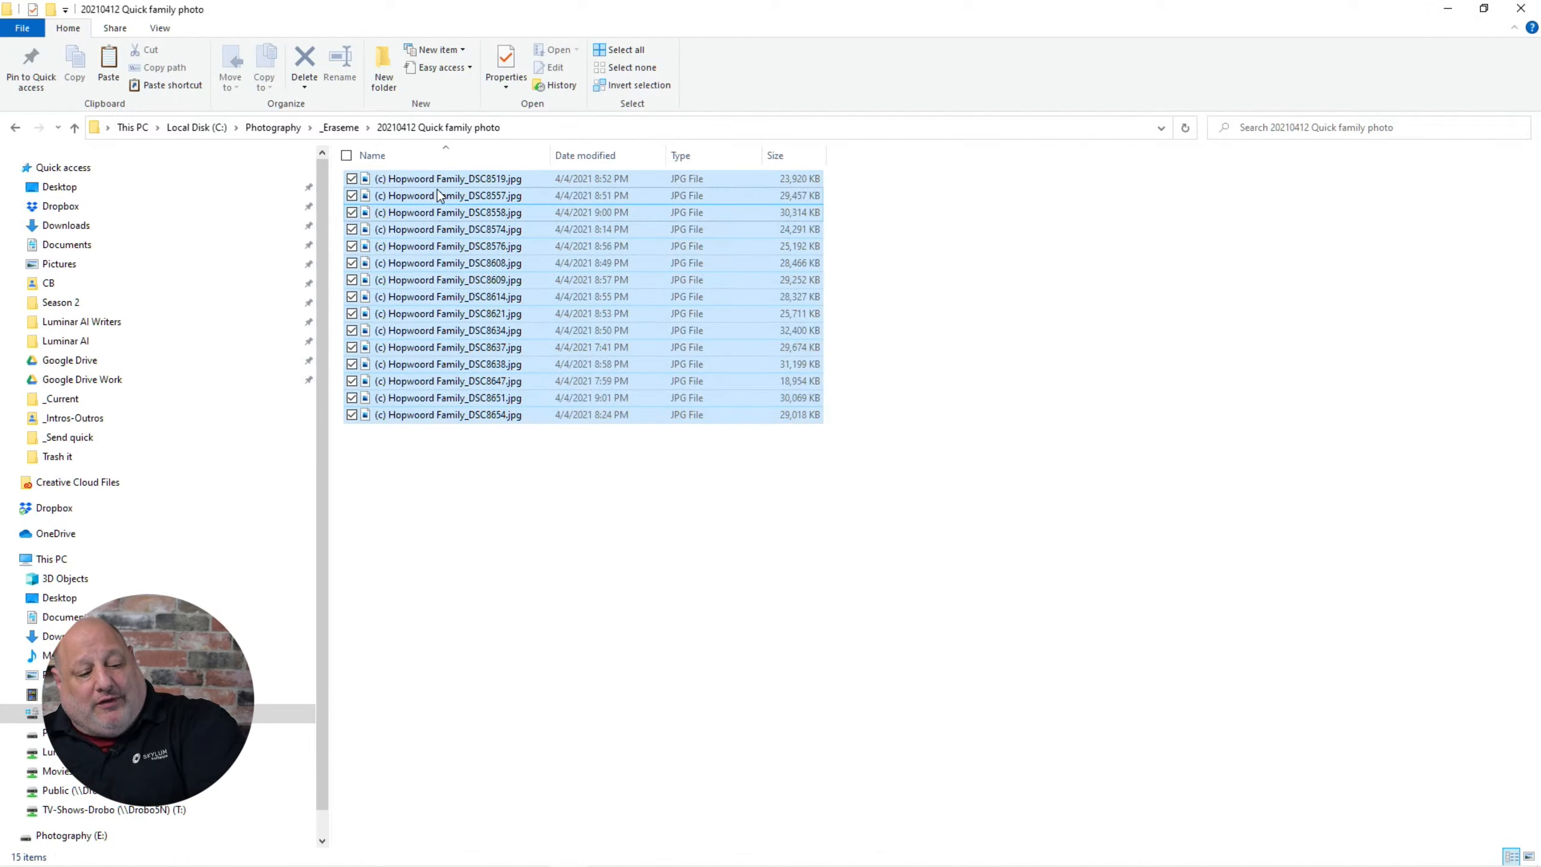
left_click(886, 370)
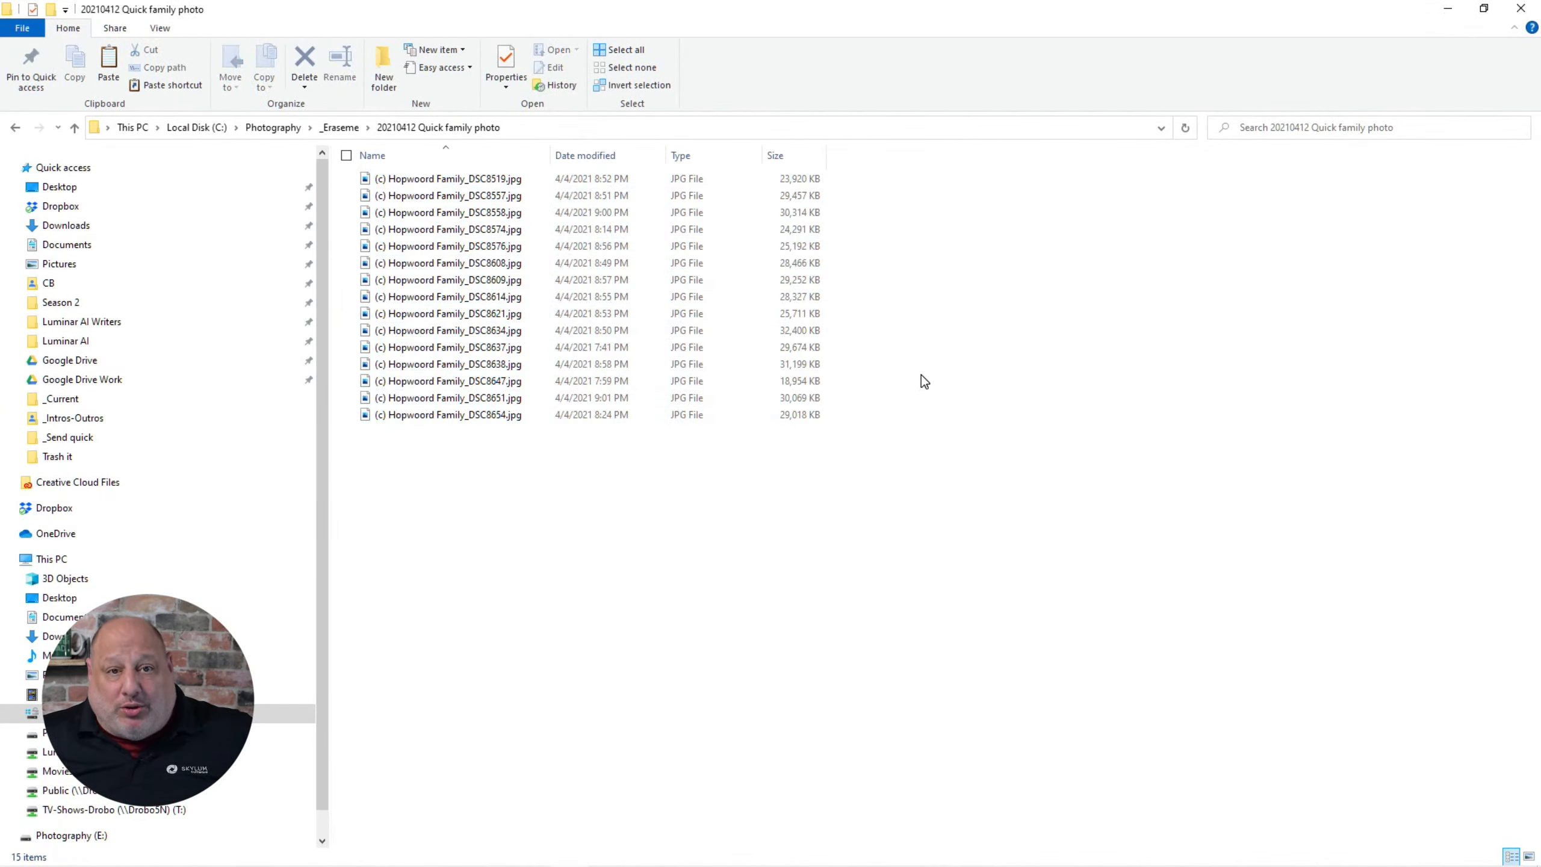
left_click(1521, 8)
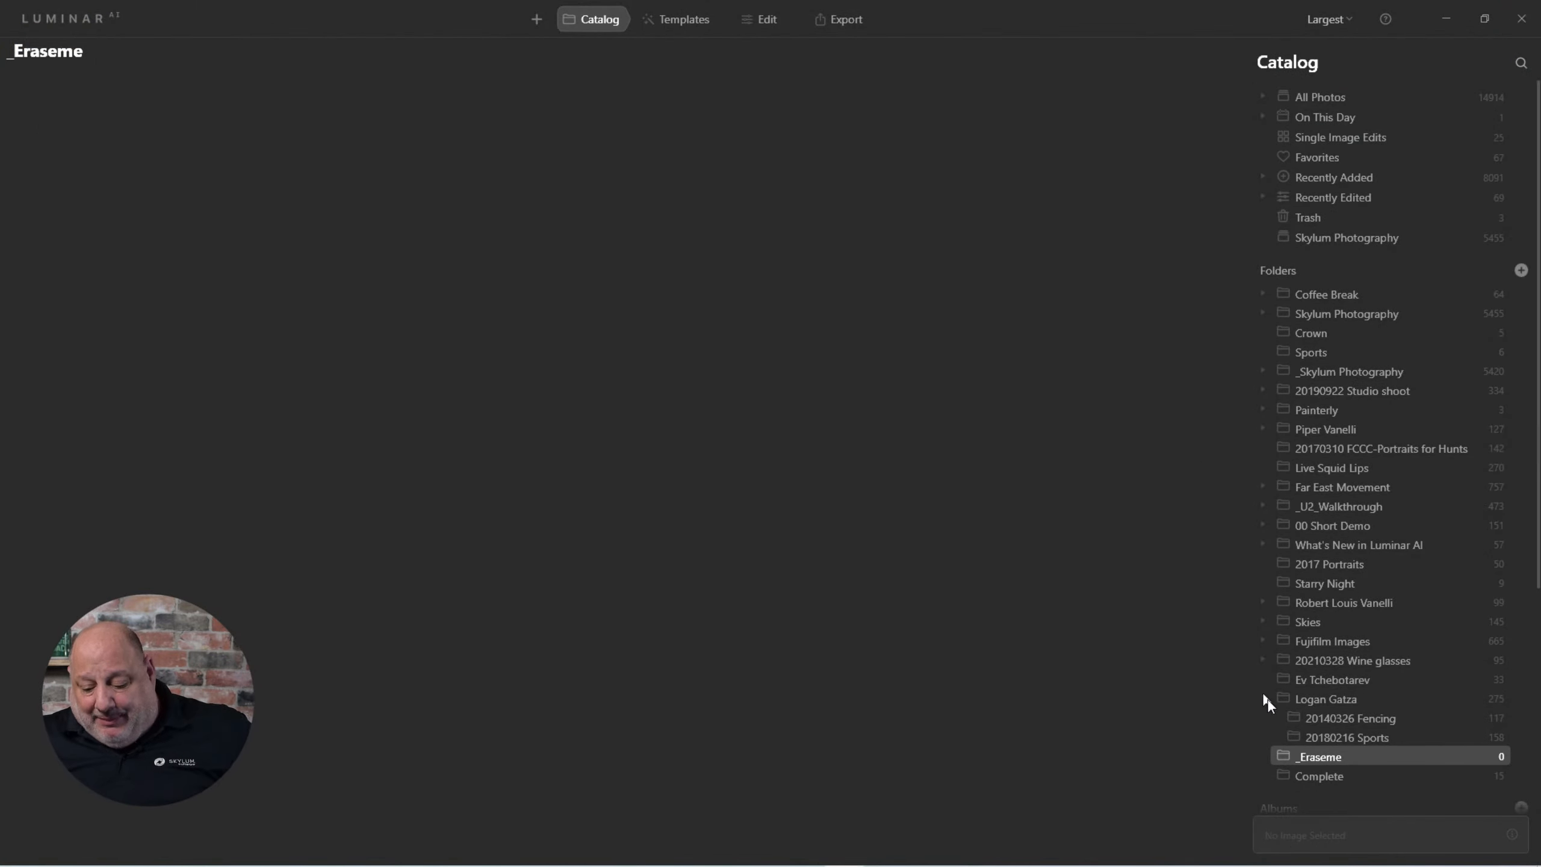
Refresh the _Eraseme catalog folder by viewing Complete and returning, and open its 20210412 Quick family photo subfolder
left_click(1320, 736)
left_click(1311, 757)
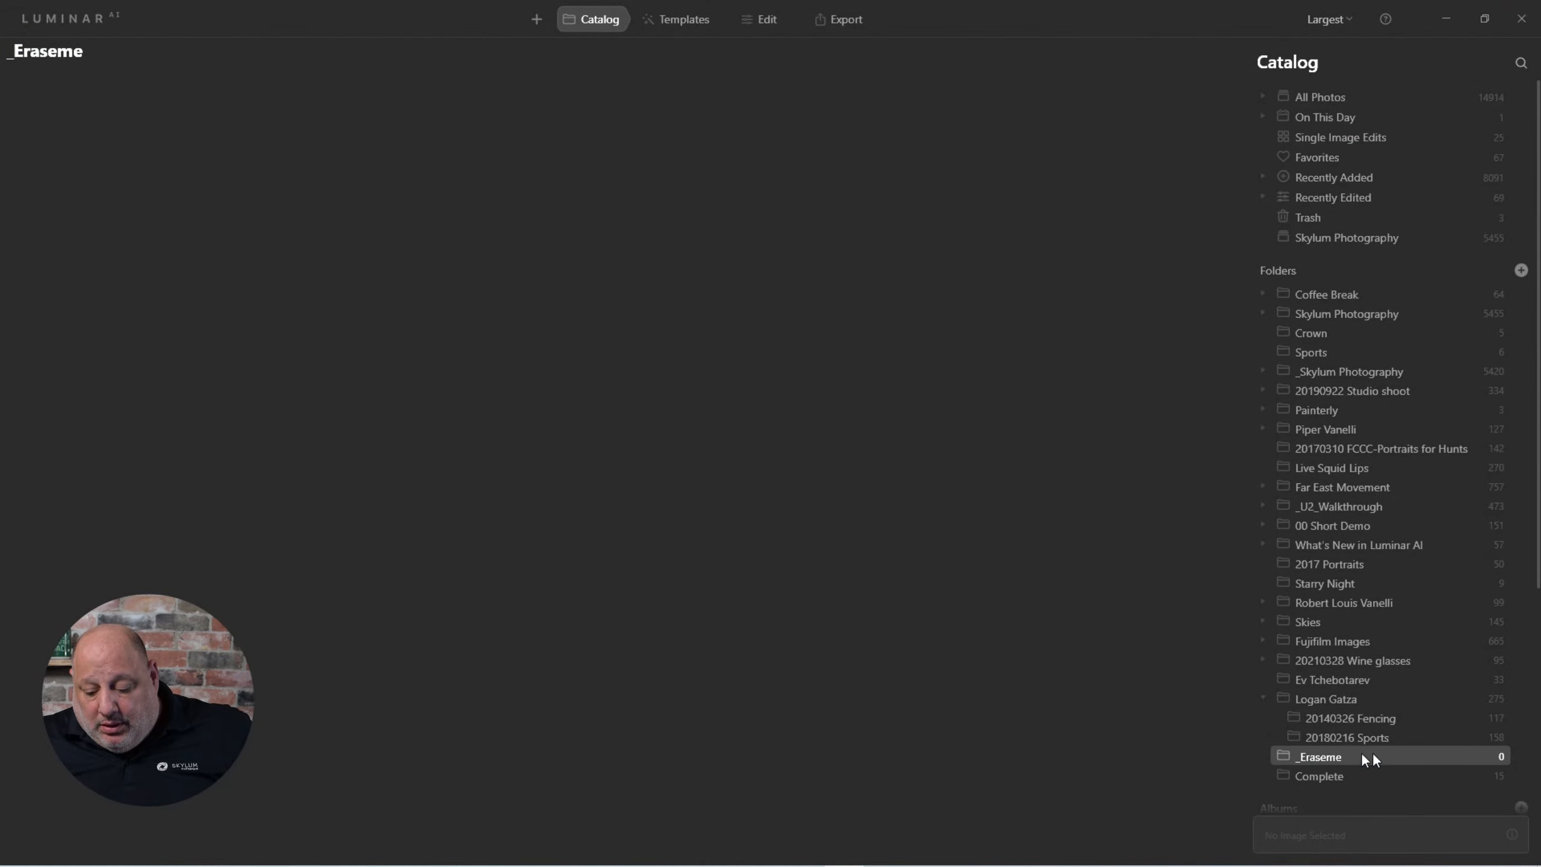
left_click(1322, 778)
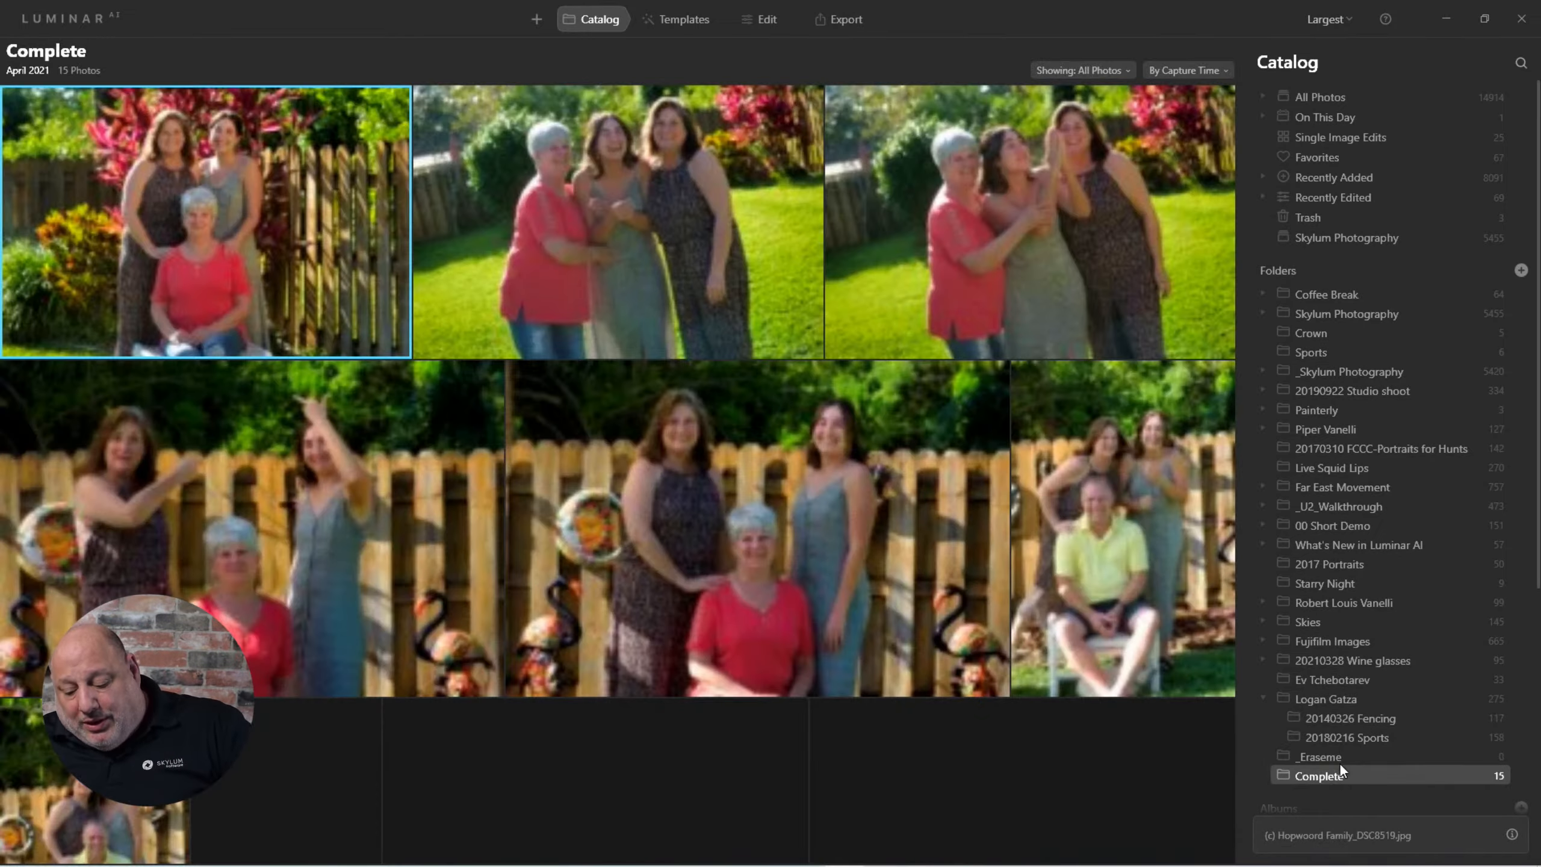
left_click(1331, 755)
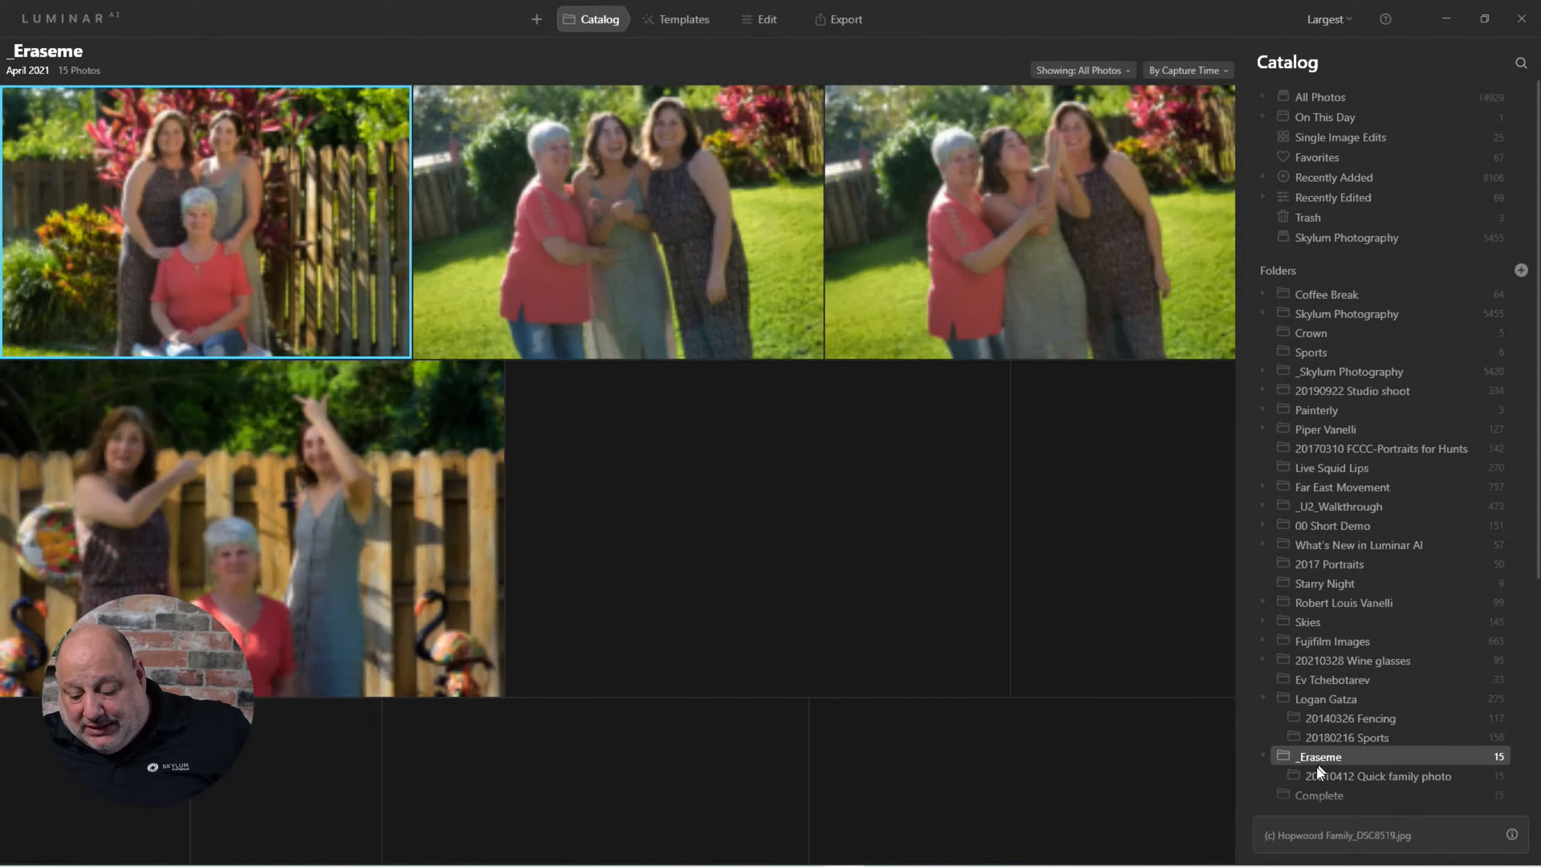
left_click(1324, 777)
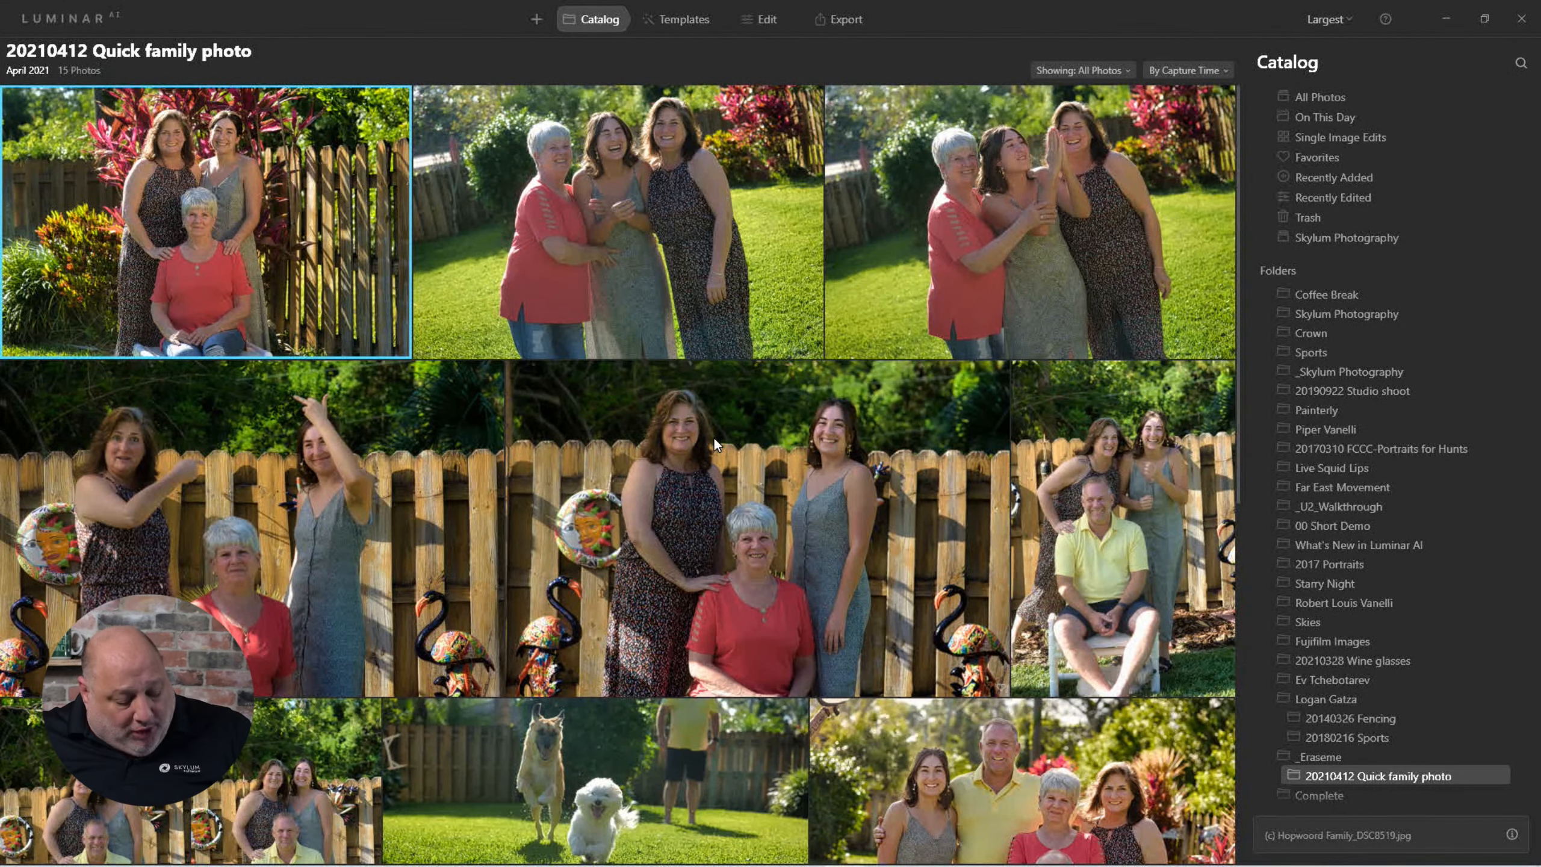
Switch to File Explorer, check the contents of _Eraseme inside Photography on Local Disk (C:), and close the window
key("alt+Tab")
key("alt+Tab")
key("alt+Tab")
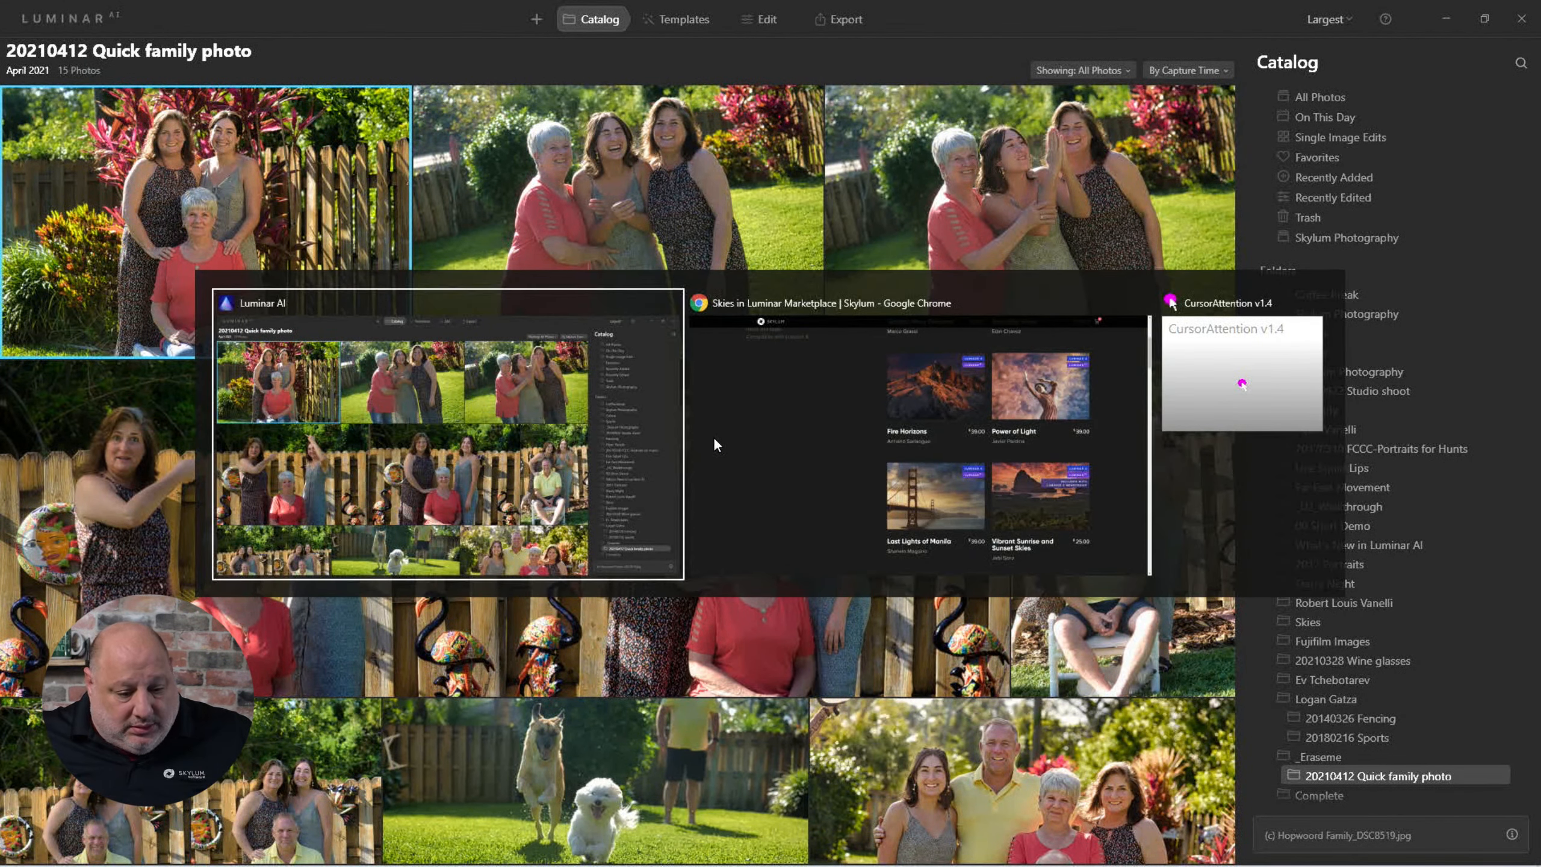
mouse_move(691, 850)
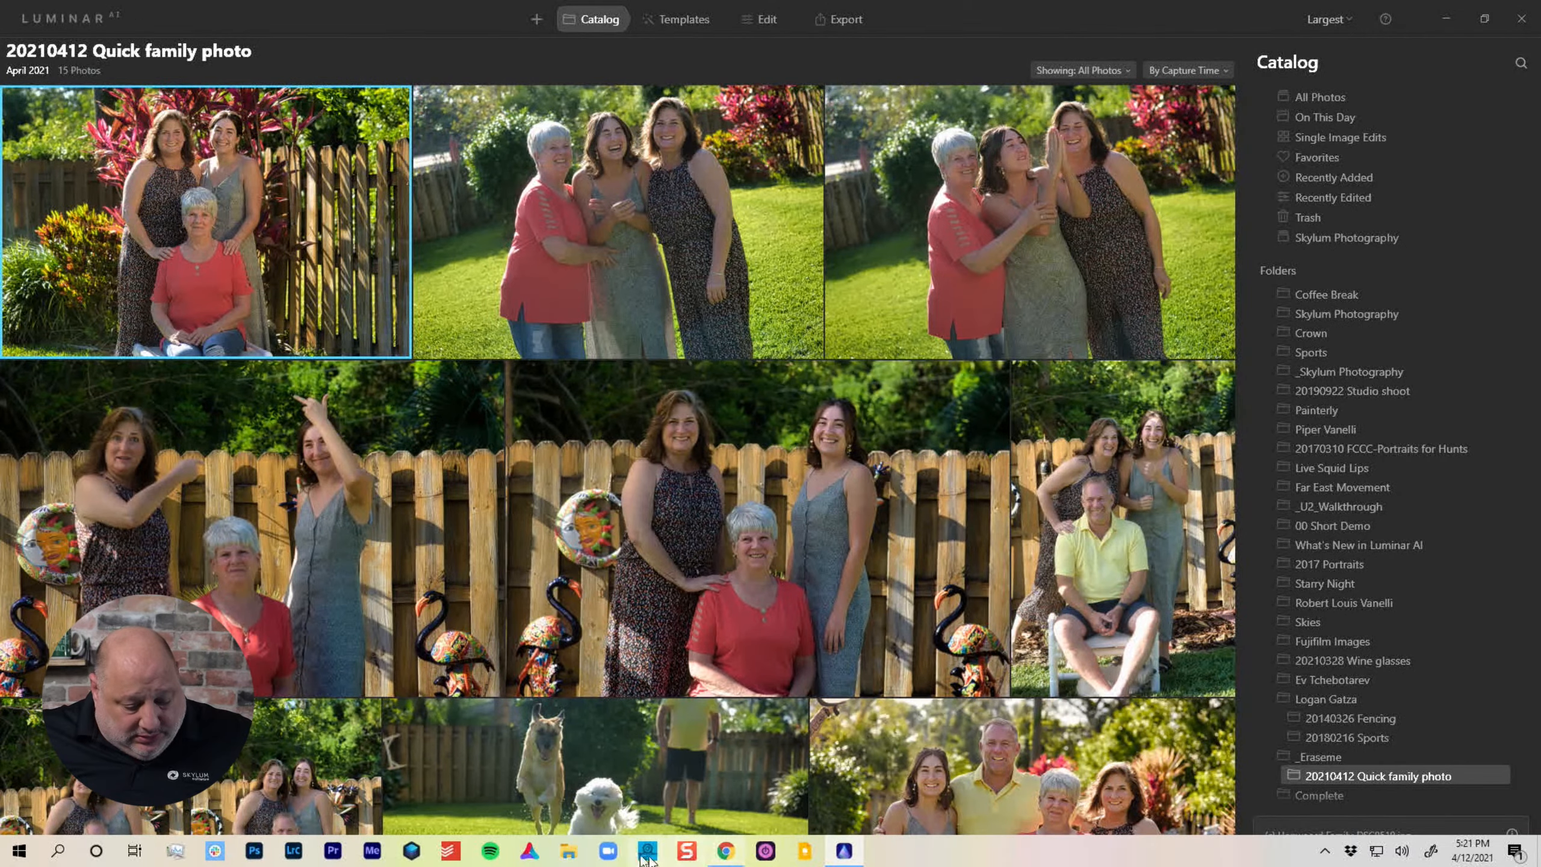
left_click(570, 850)
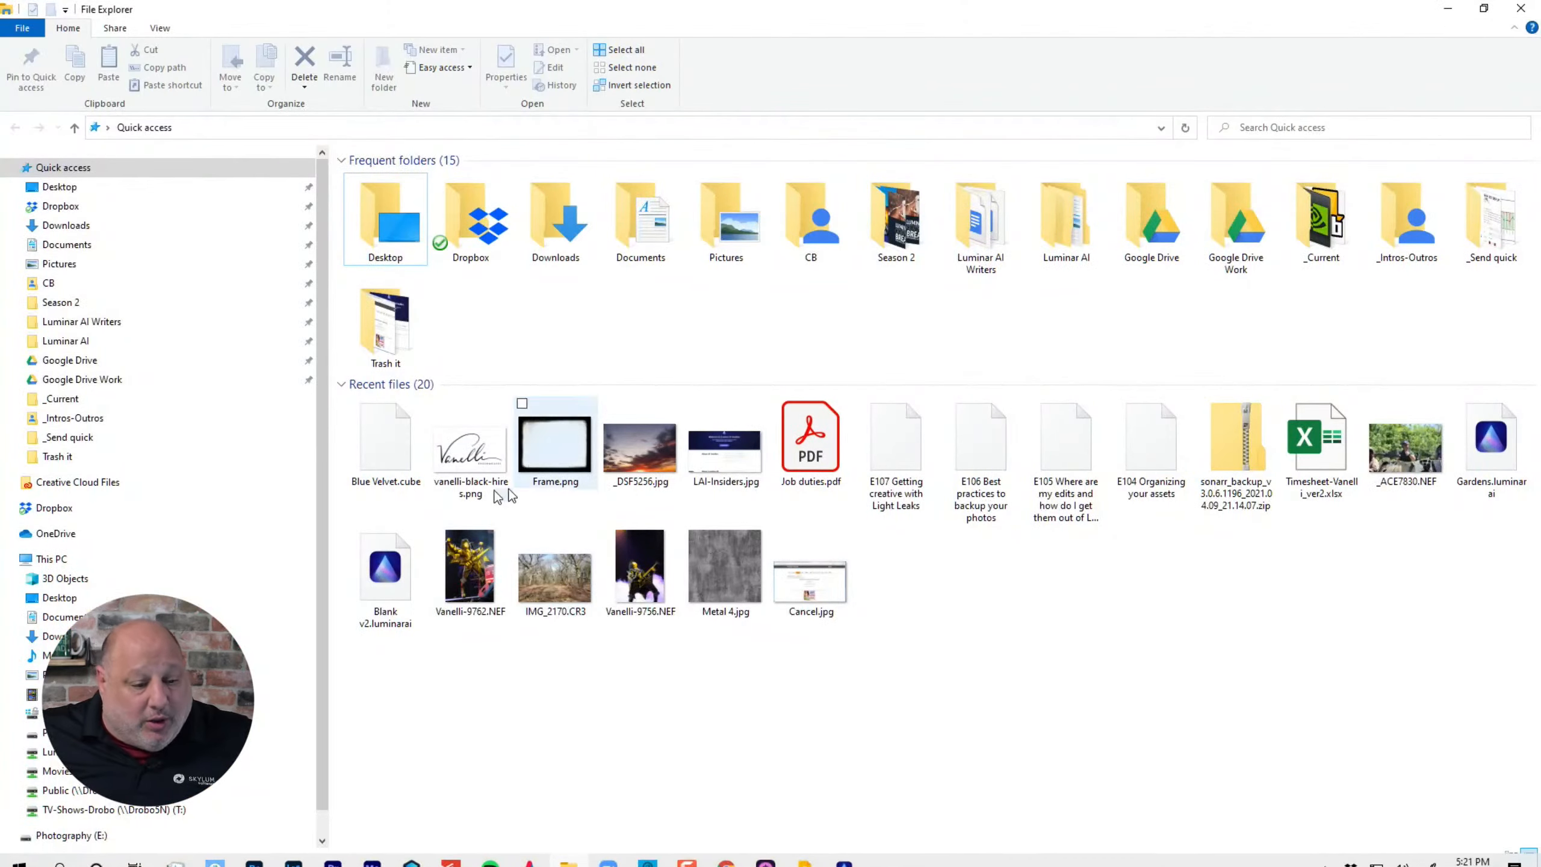
left_click(279, 714)
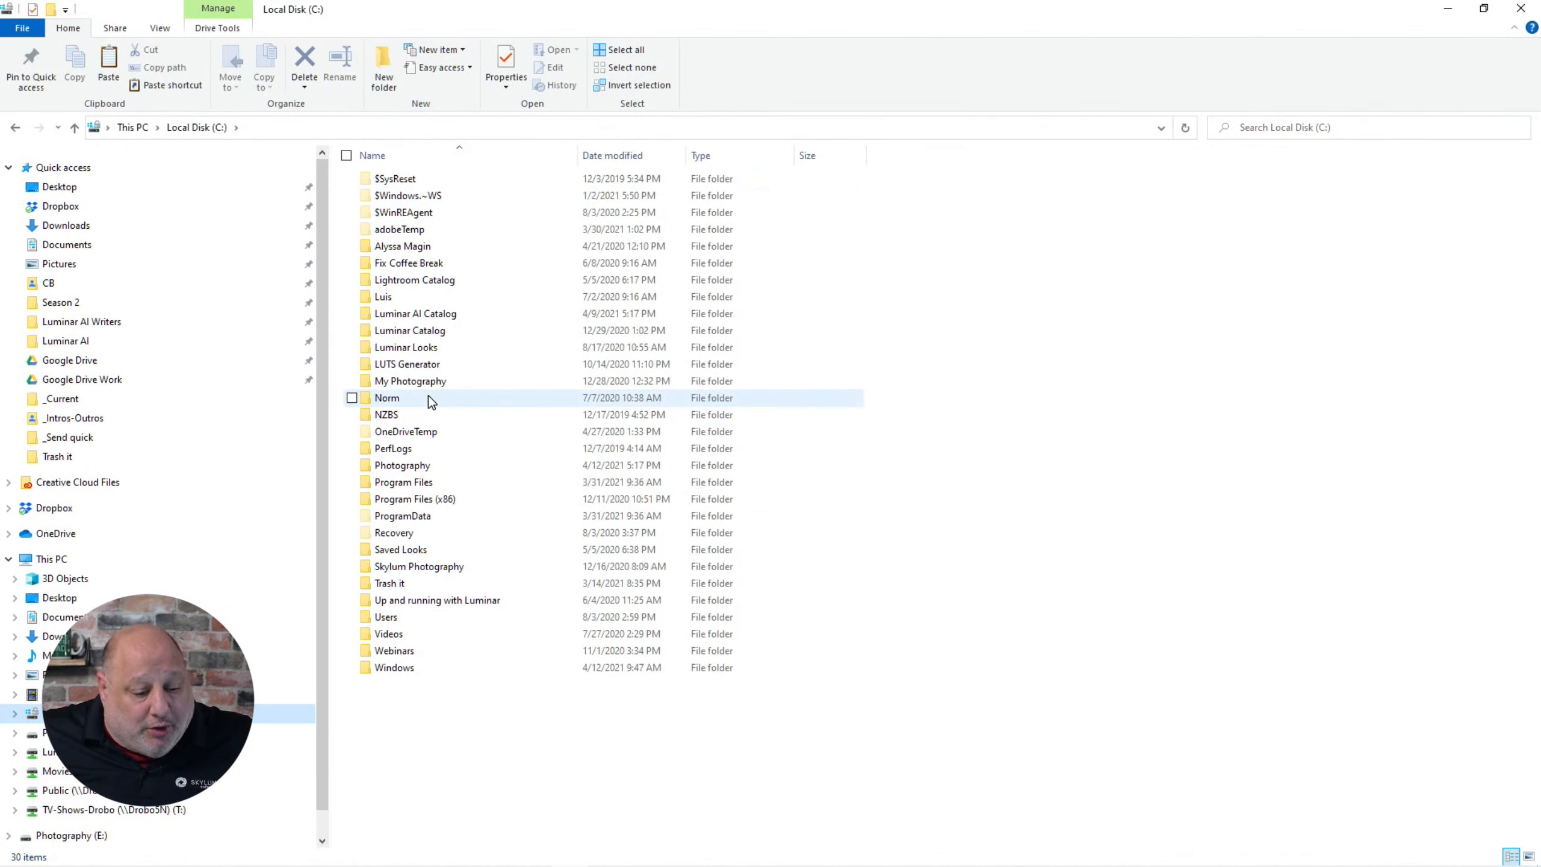
double_click(443, 476)
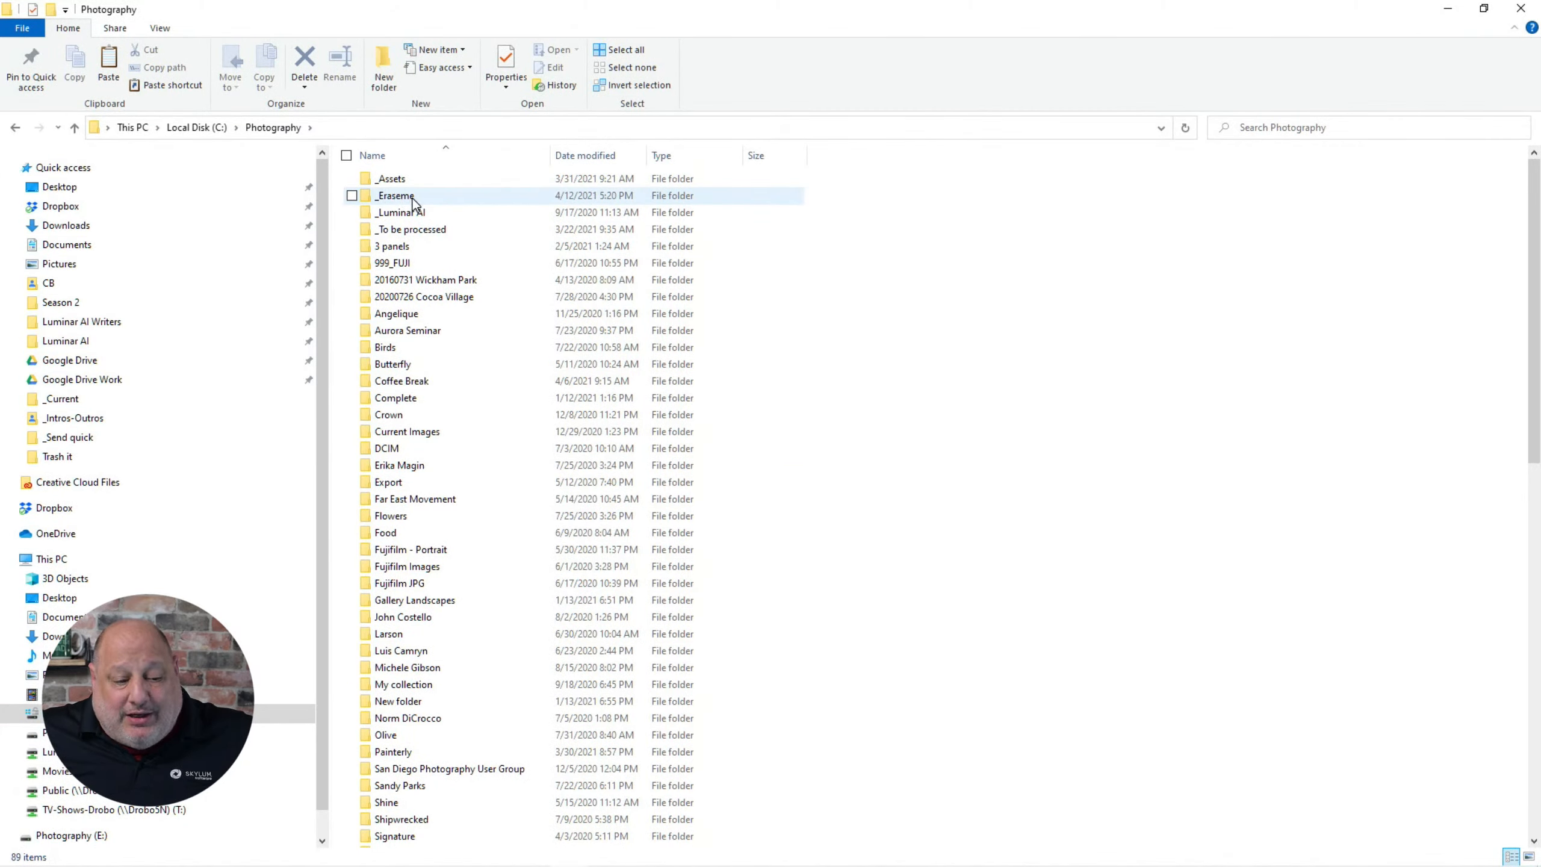
double_click(412, 198)
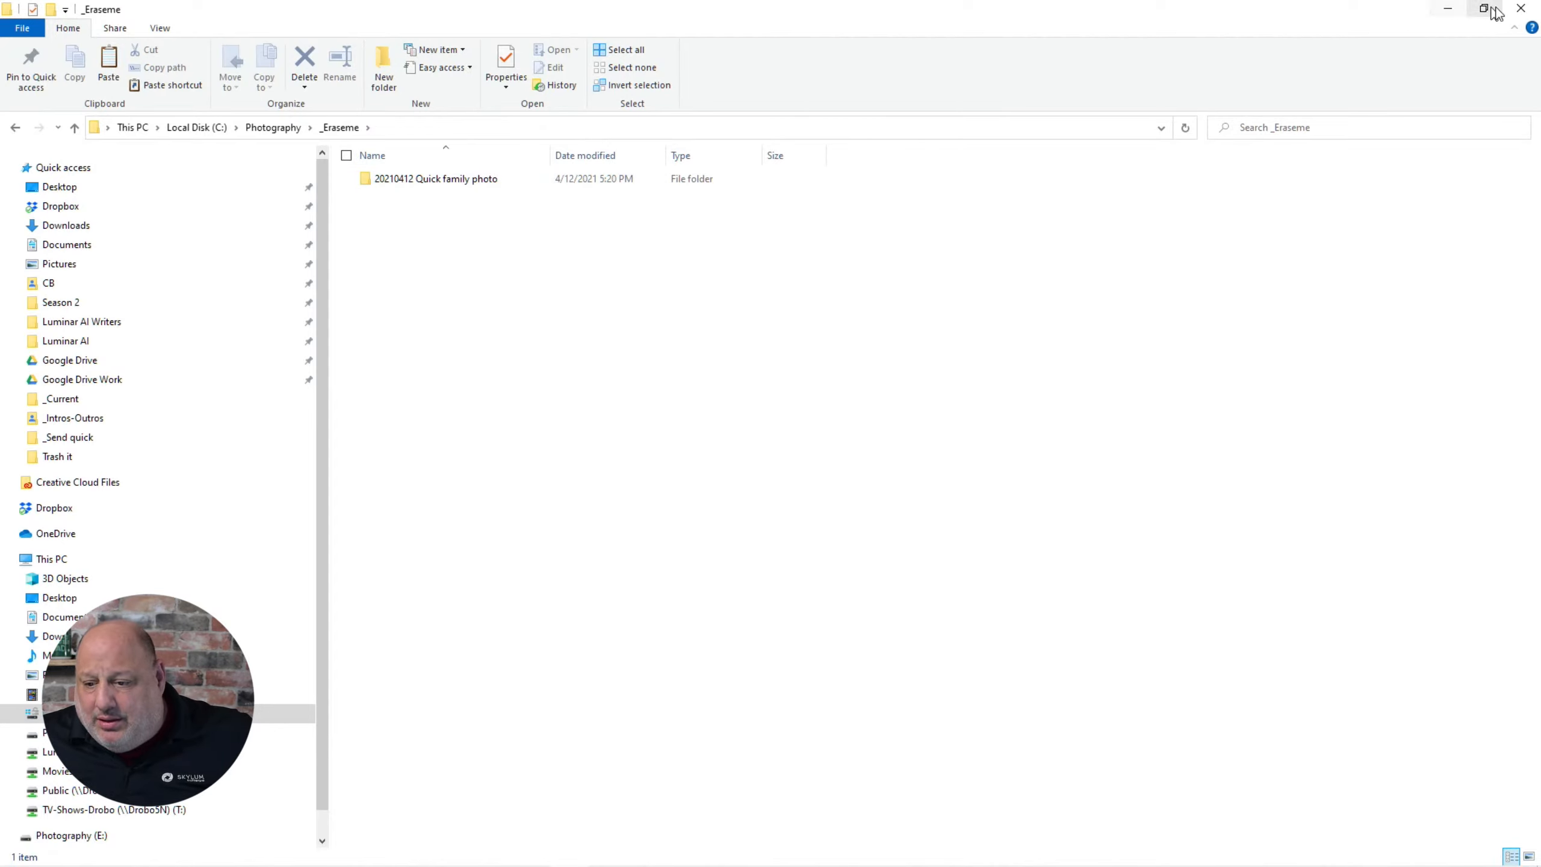
left_click(1513, 18)
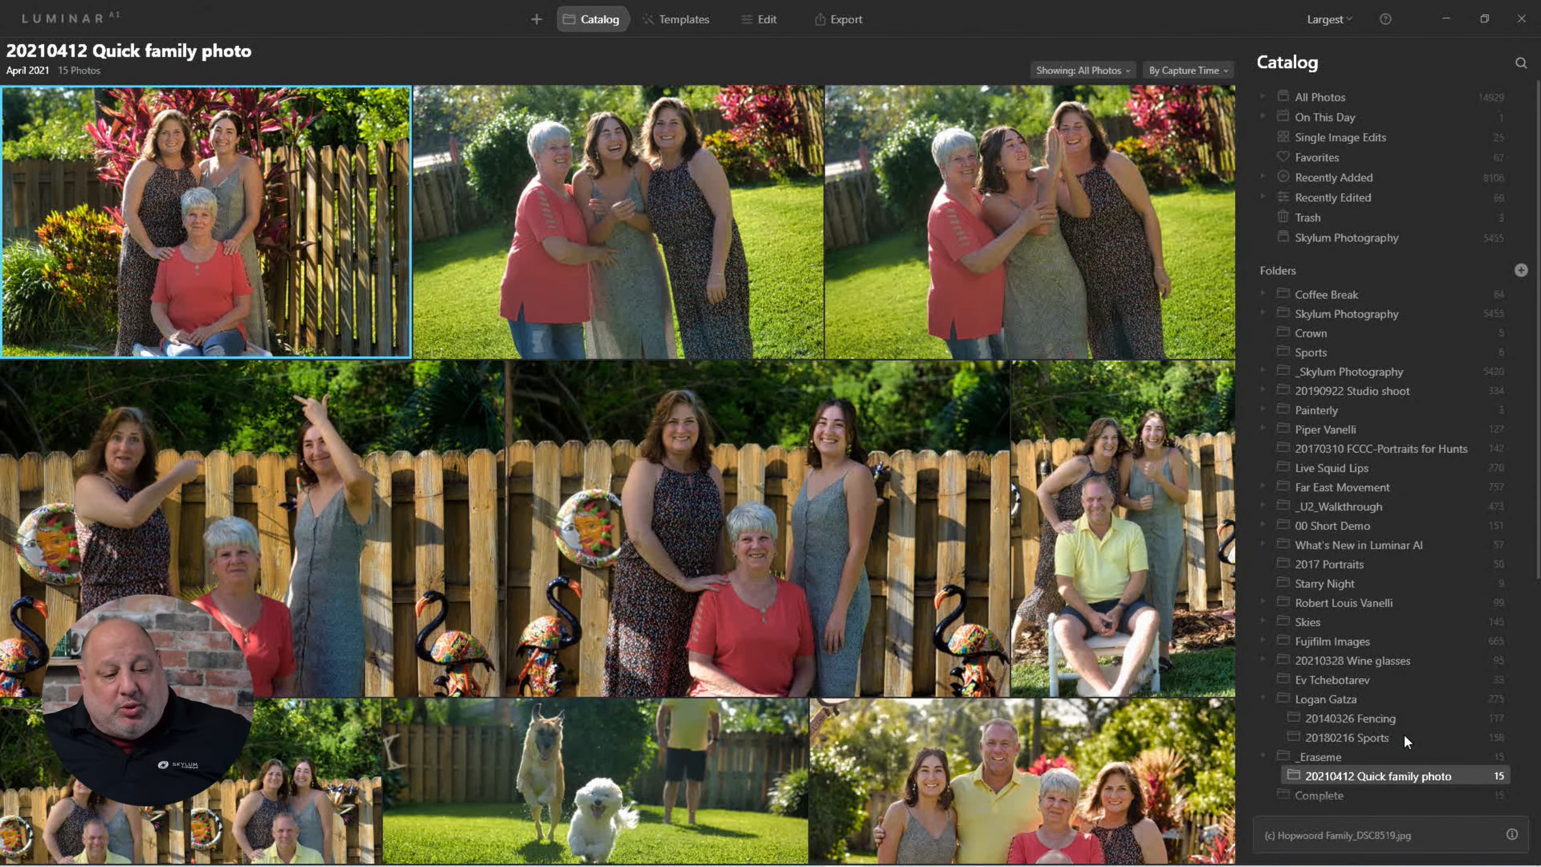
View the photos in the _Eraseme catalog folder and return to its 20210412 Quick family photo subfolder
left_click(537, 22)
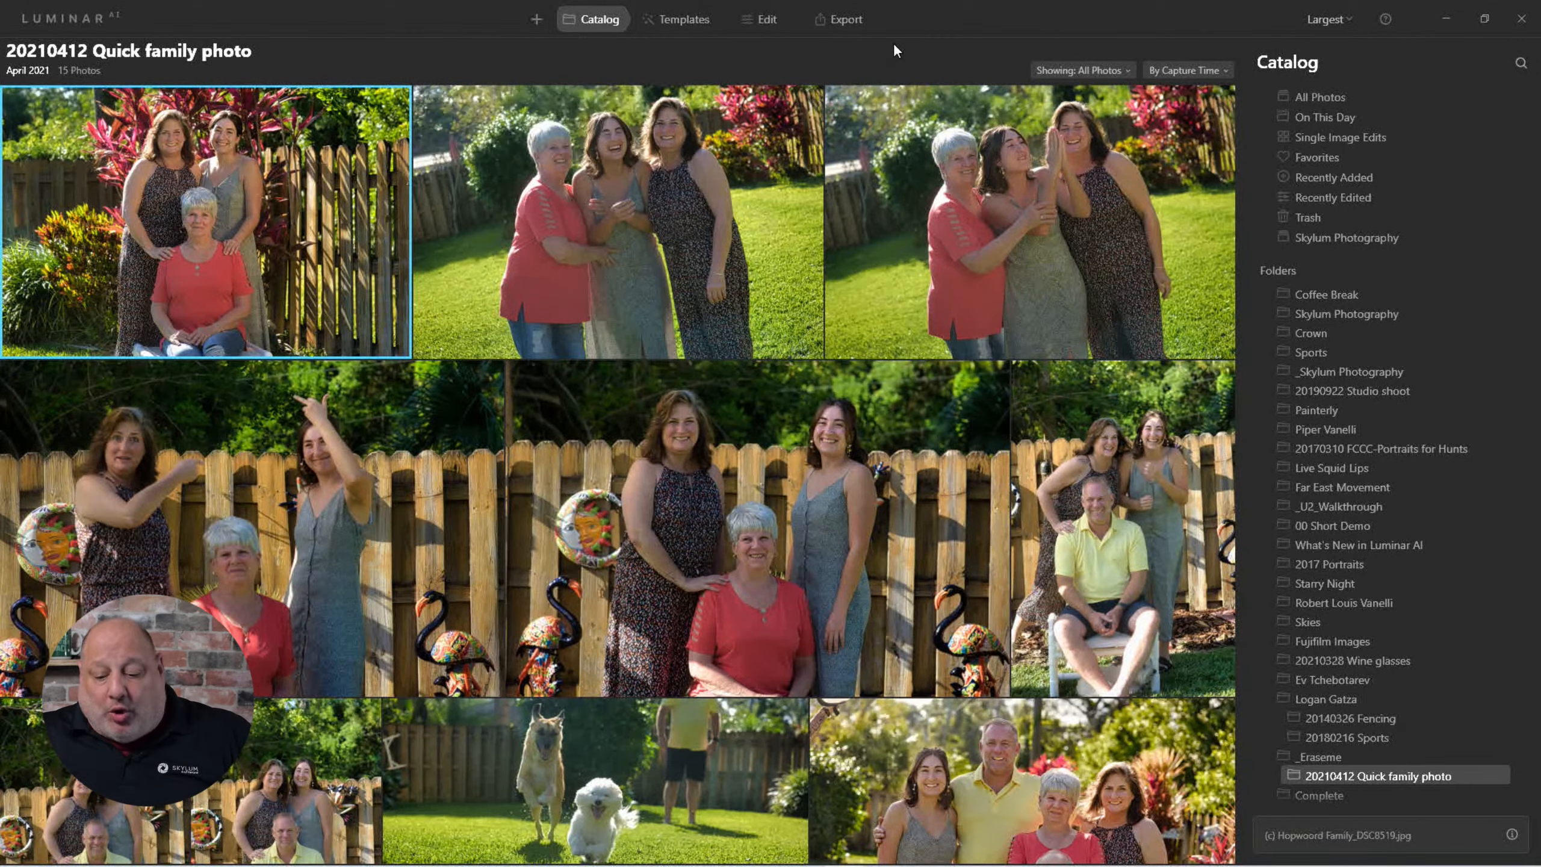
left_click(1323, 762)
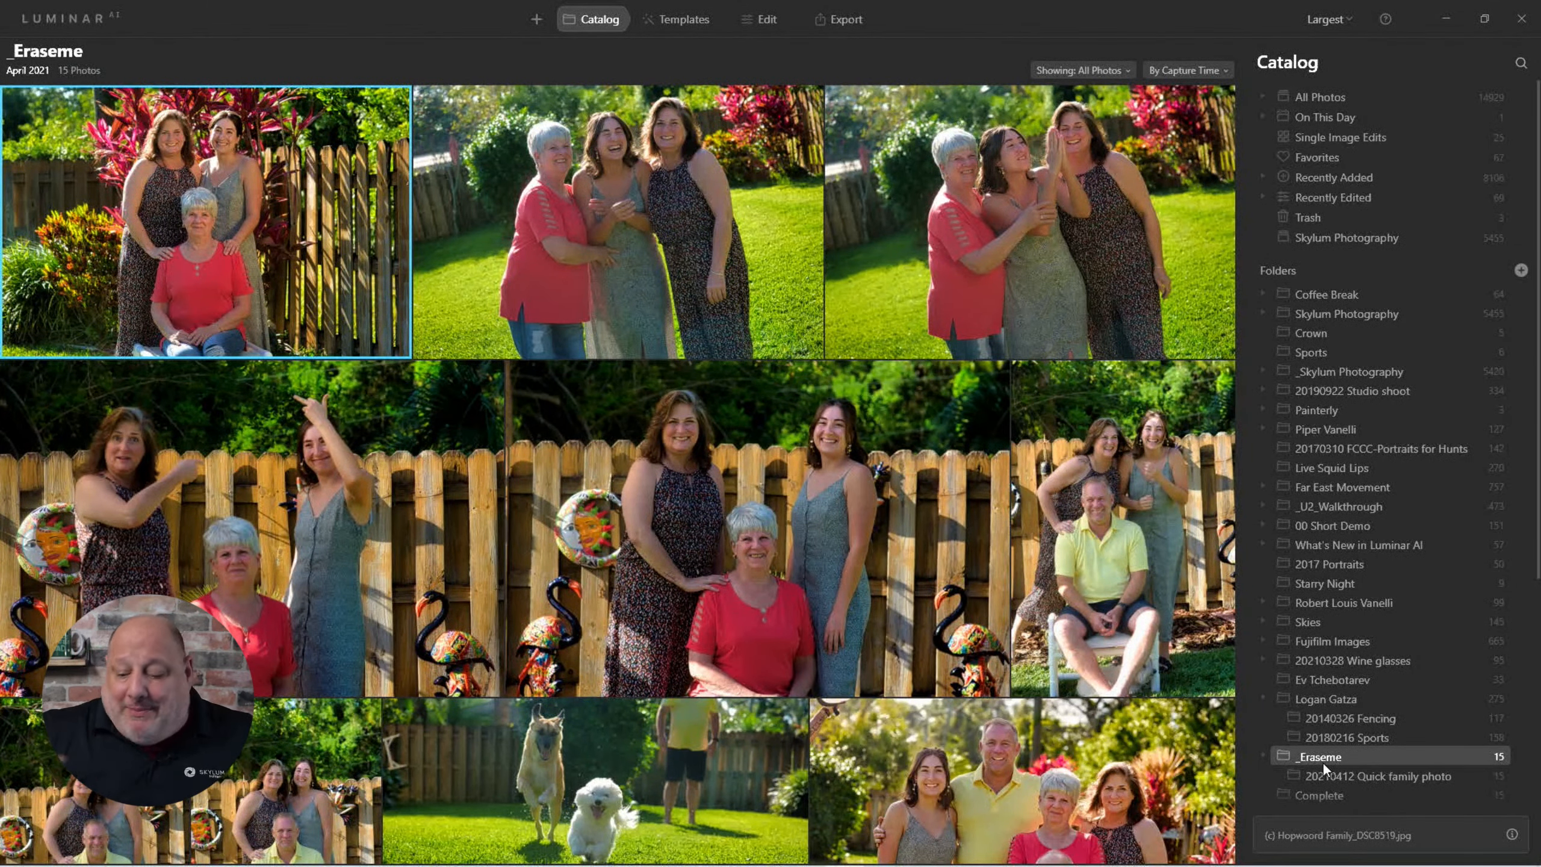
left_click(1359, 778)
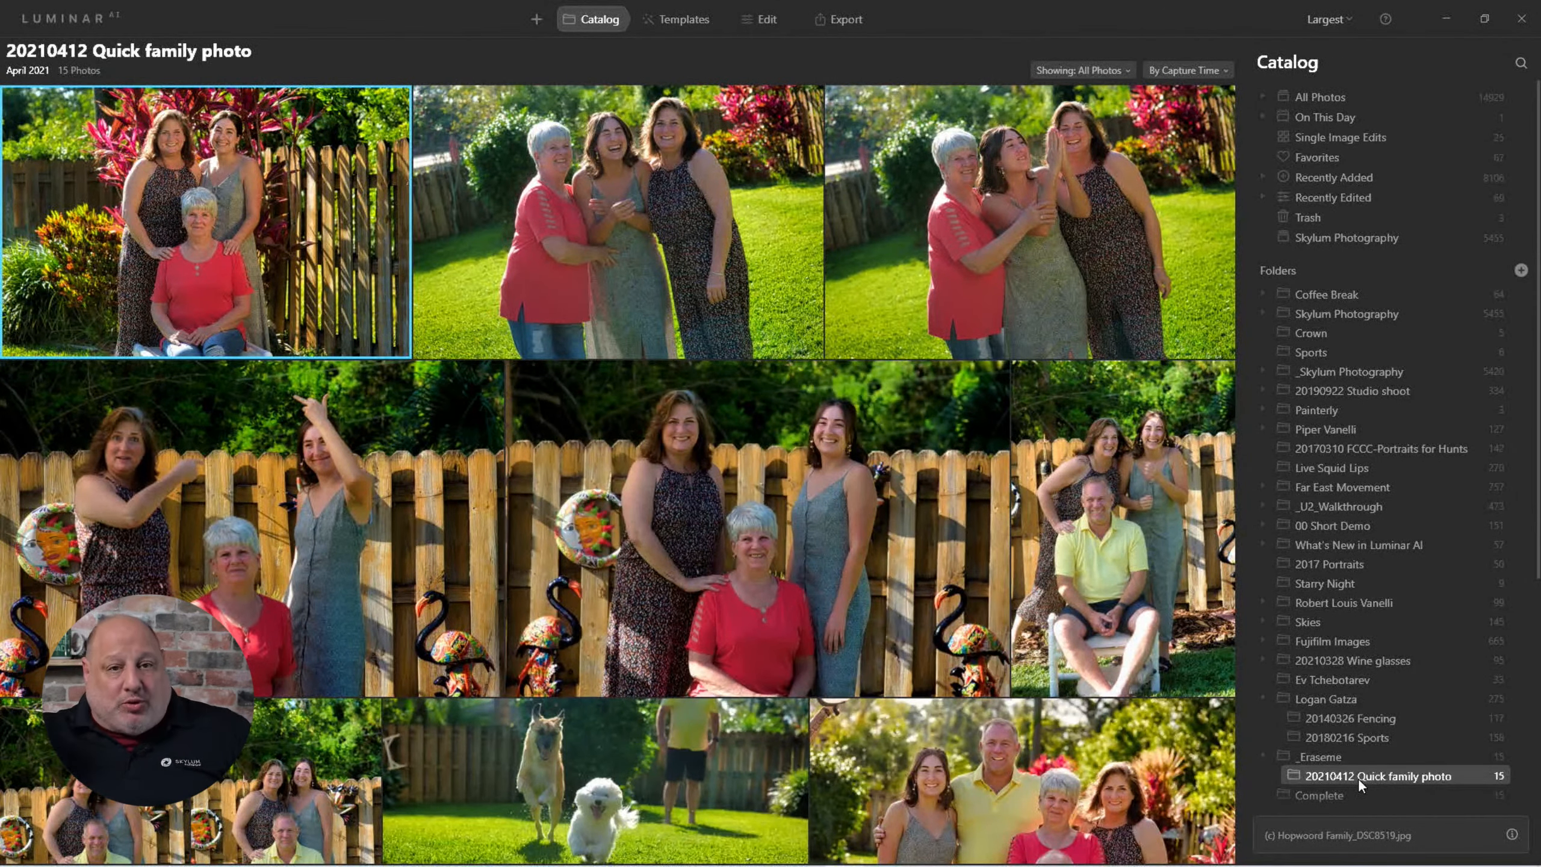